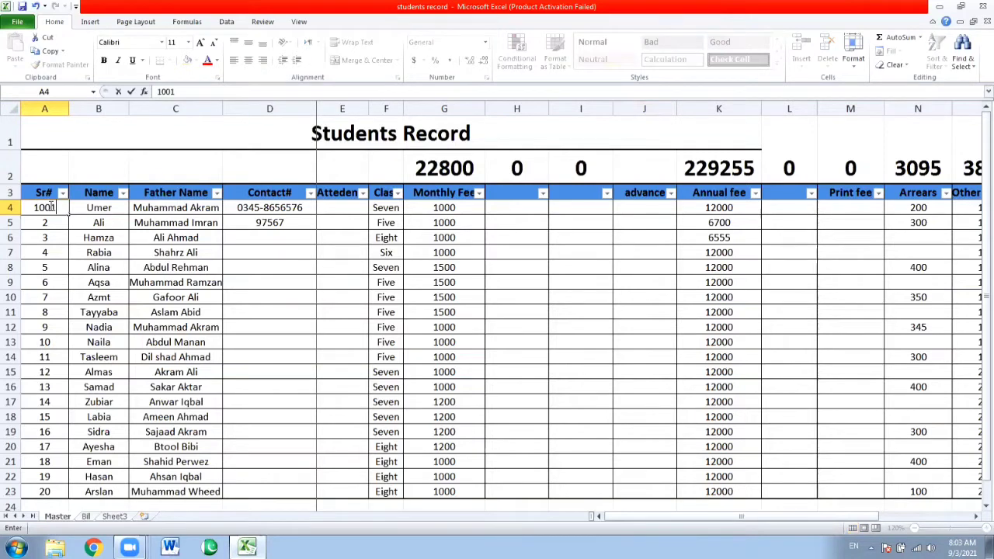
Number the students in A4:A23 as a consecutive series starting with 1001 and 1002
key("Return")
type("100")
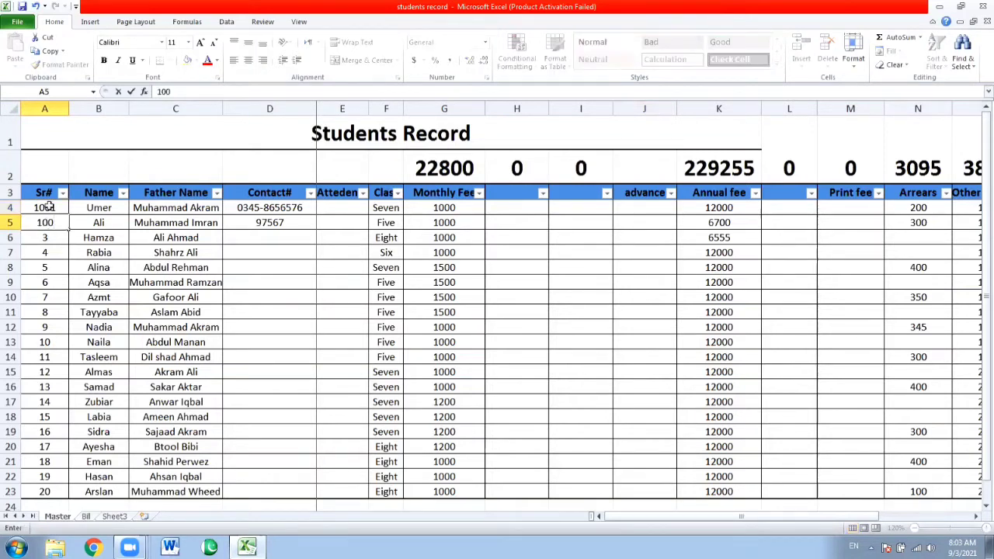
type("2")
key("Return")
key("Up")
key("Up")
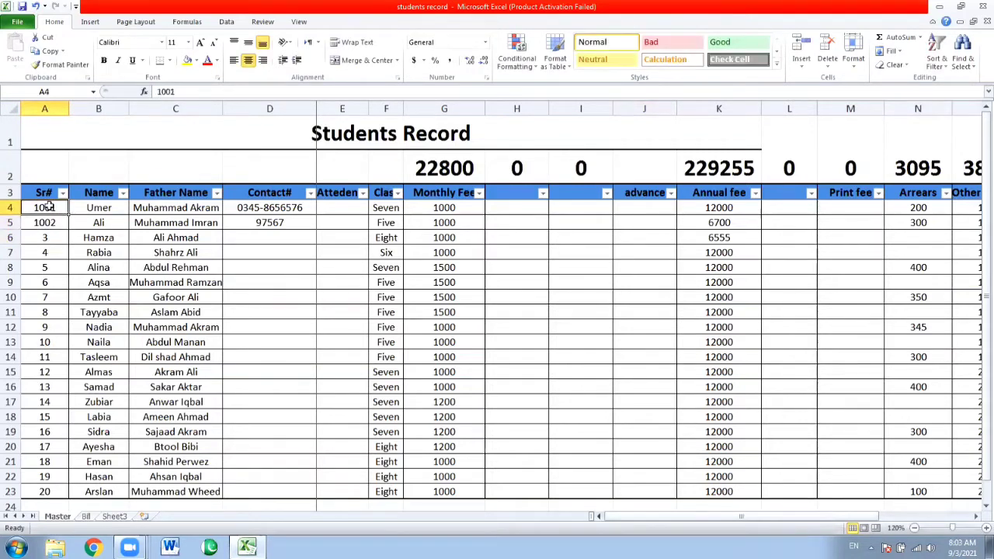
left_click_drag(48, 205, 67, 226)
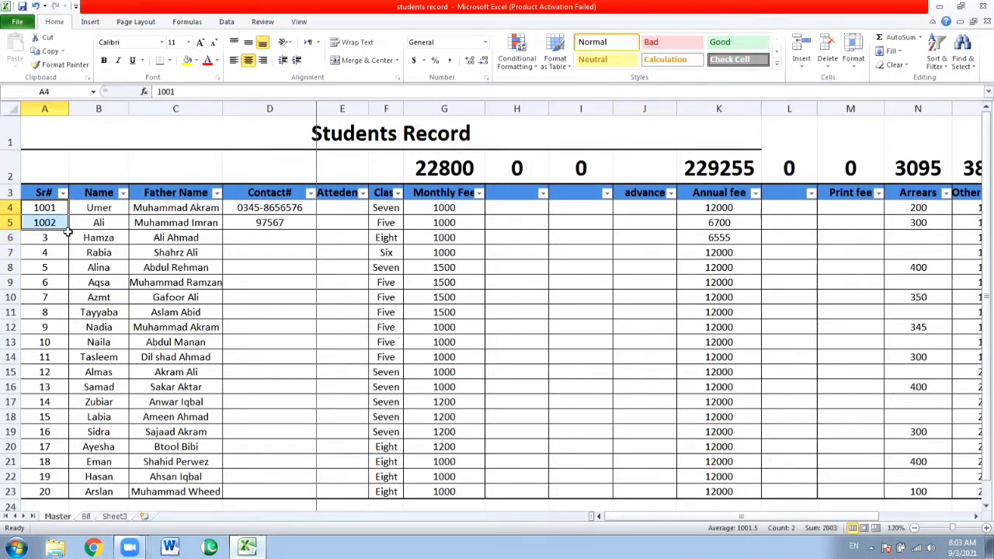
left_click_drag(68, 230, 54, 491)
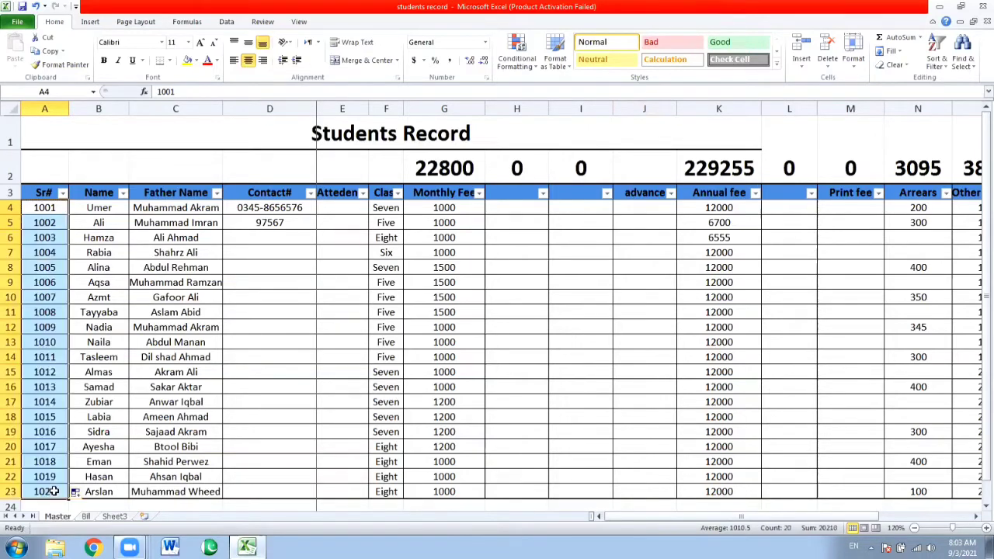
left_click(49, 377)
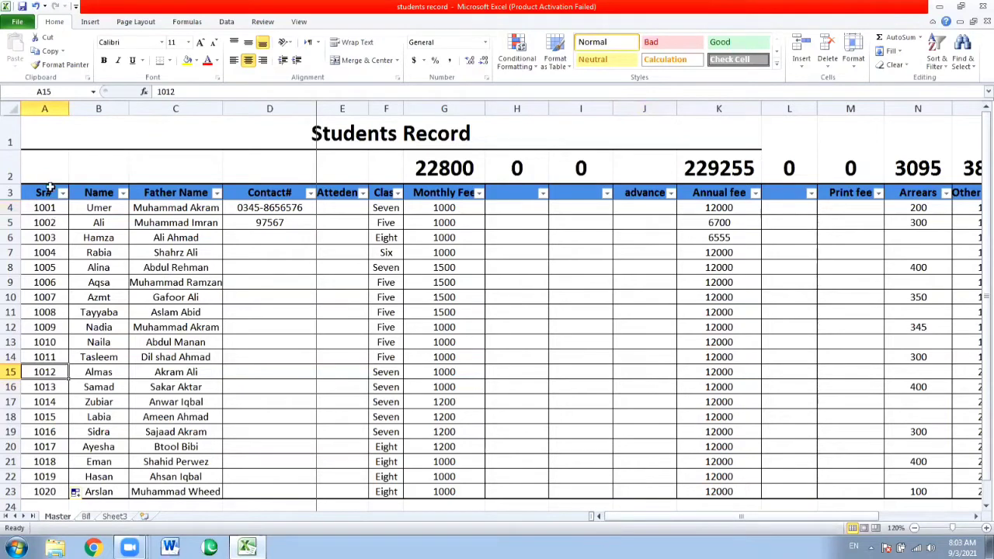
Rename the serial number column header in A3 to REG#
left_click(49, 189)
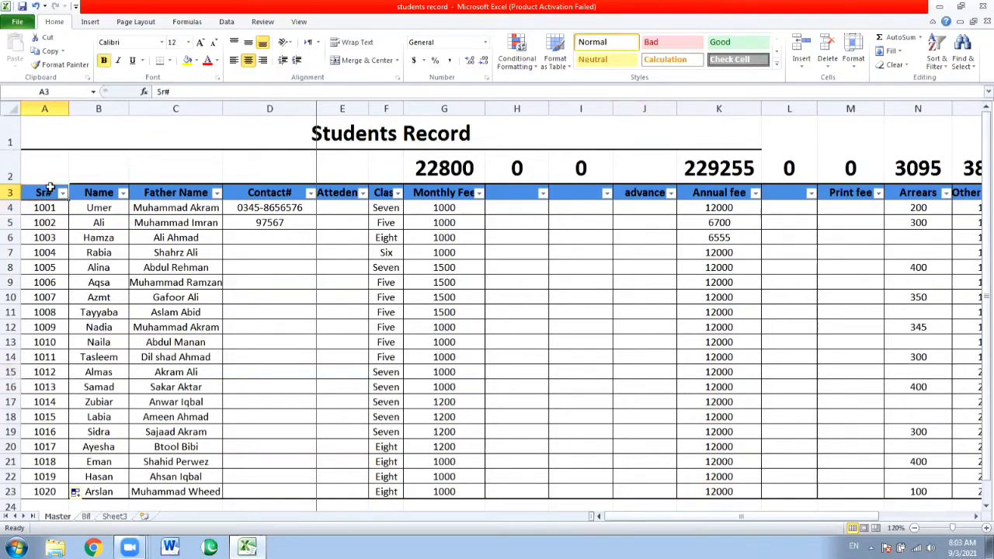
type("REG")
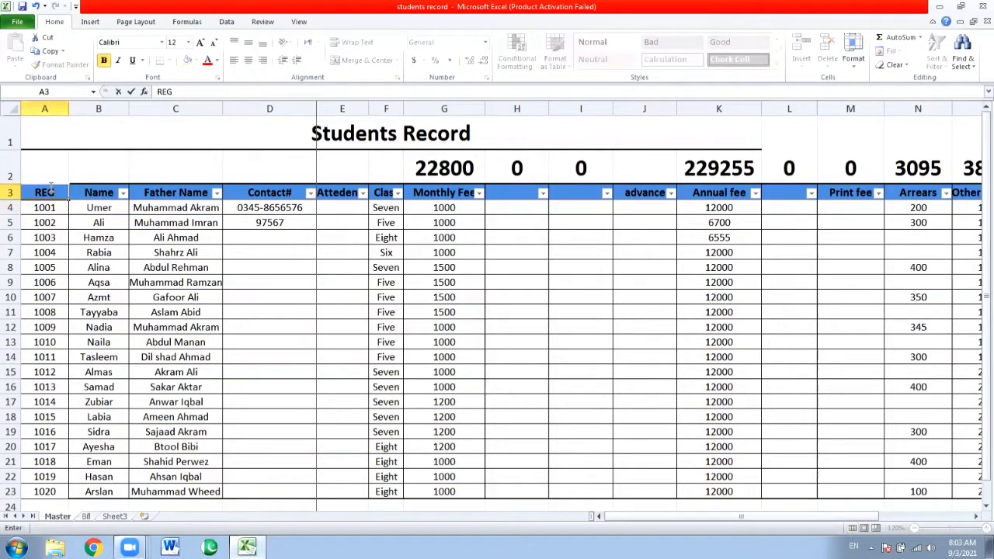
type("#")
left_click(99, 223)
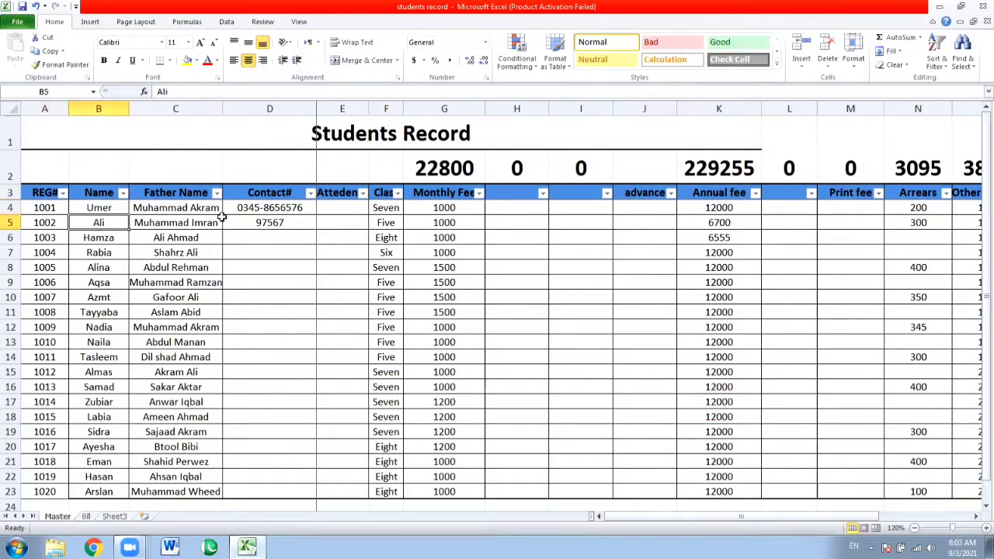
Copy the first student's contact number down the Contact# column through cell D9
left_click(263, 218)
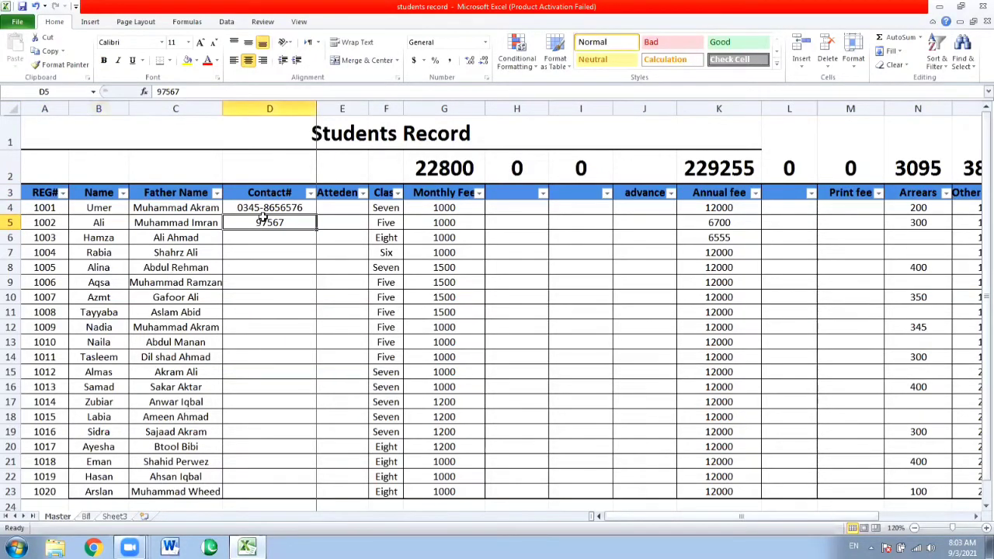
key("ctrl+d")
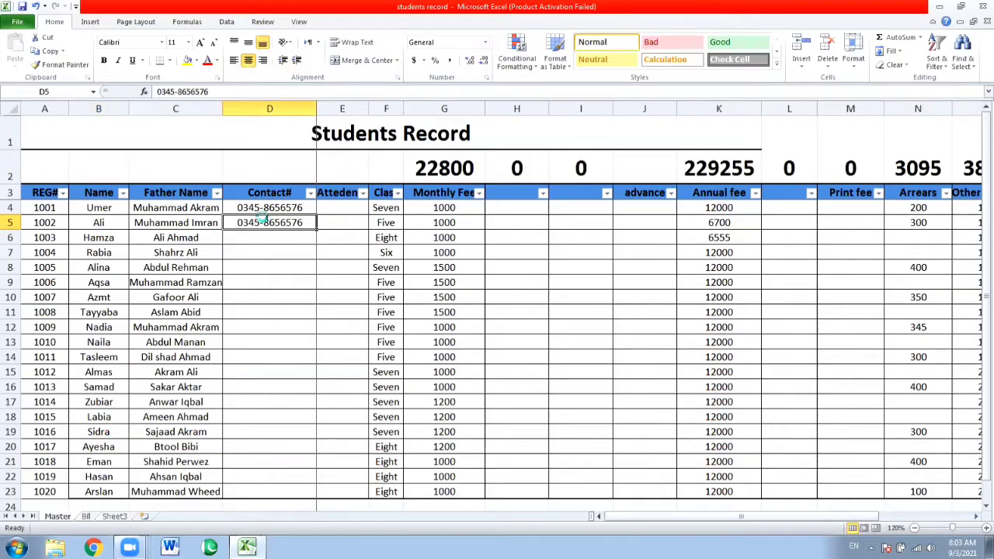
key("Down")
key("ctrl+d")
key("Down")
key("ctrl+d")
key("Down")
key("ctrl+d")
key("ctrl+Down")
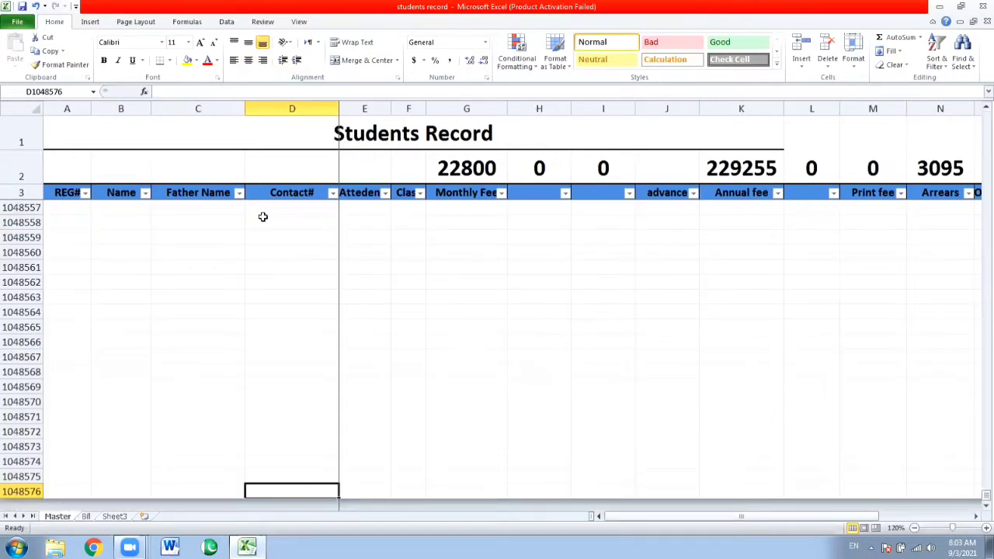
key("ctrl+Up")
key("Down")
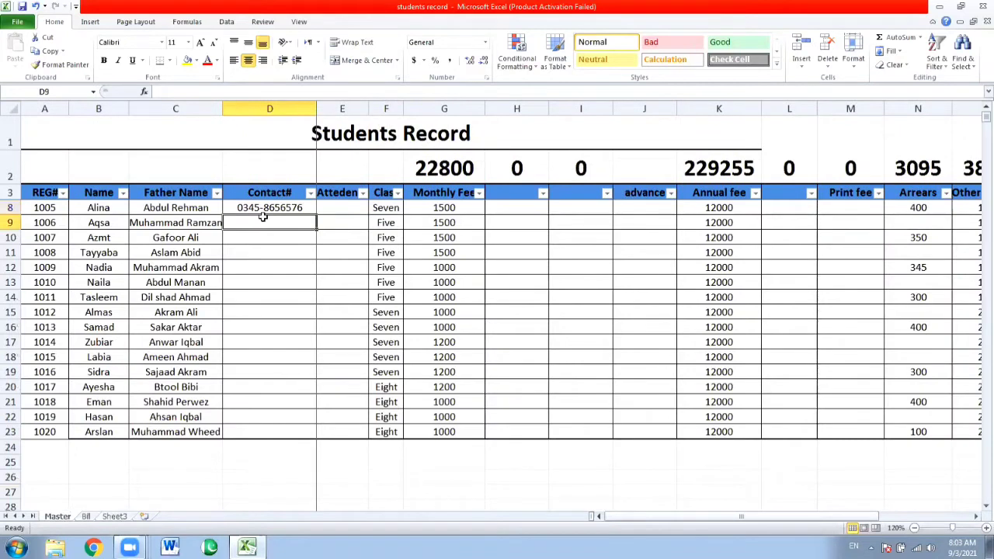
key("ctrl+d")
Replace the ending of the contact number in D8 with different digits
key("Up")
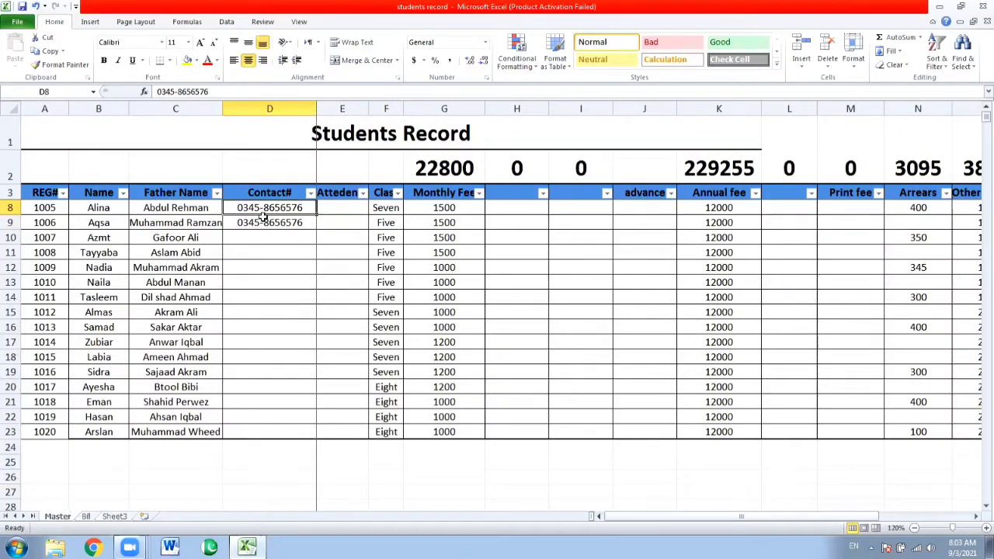
key("F2")
key("BackSpace")
key("BackSpace")
key("BackSpace")
type("gfg")
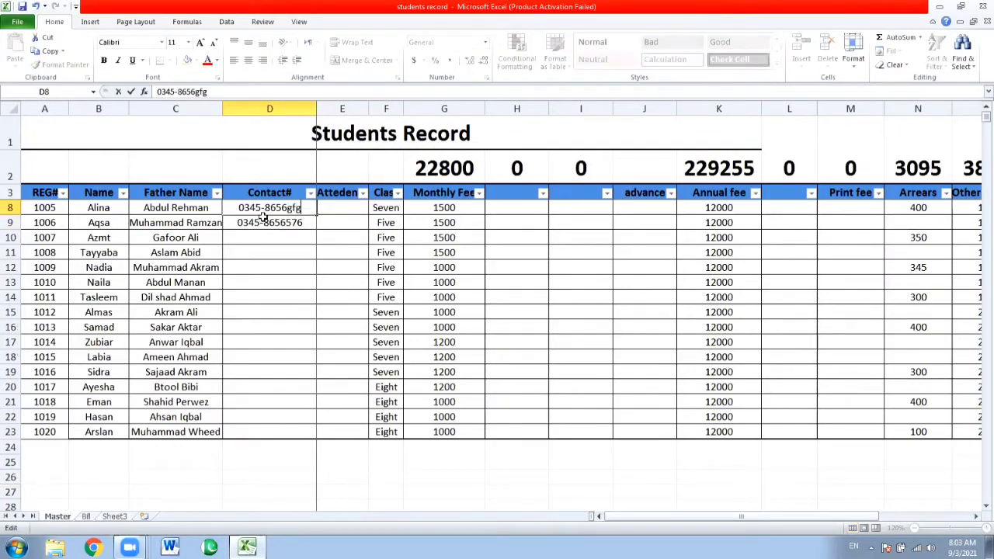
key("BackSpace")
key("BackSpace")
key("BackSpace")
key("BackSpace")
type("rtt")
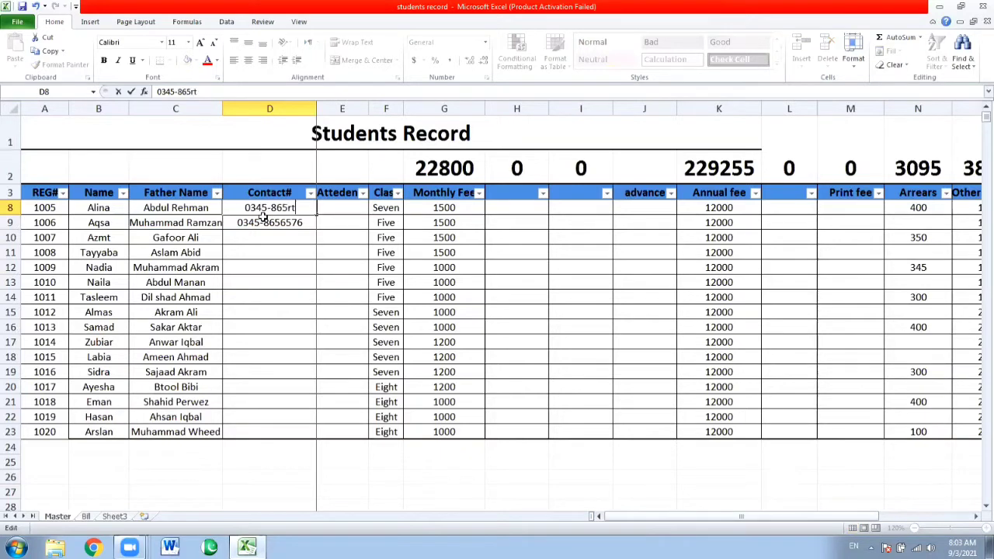
key("BackSpace")
key("BackSpace")
key("BackSpace")
type("678")
key("Return")
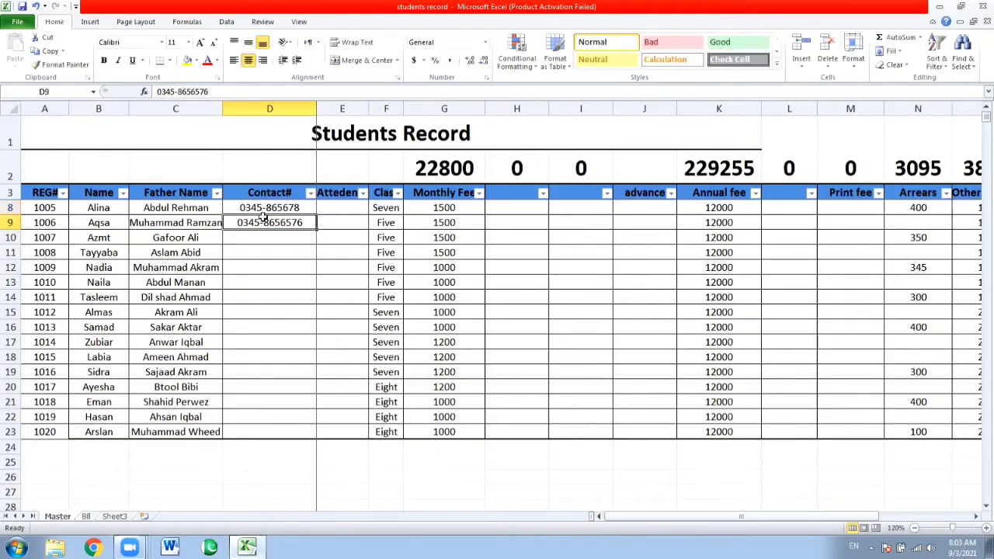
Replace the last three digits of the contact number in D9 with different ones
key("F2")
key("BackSpace")
key("BackSpace")
key("BackSpace")
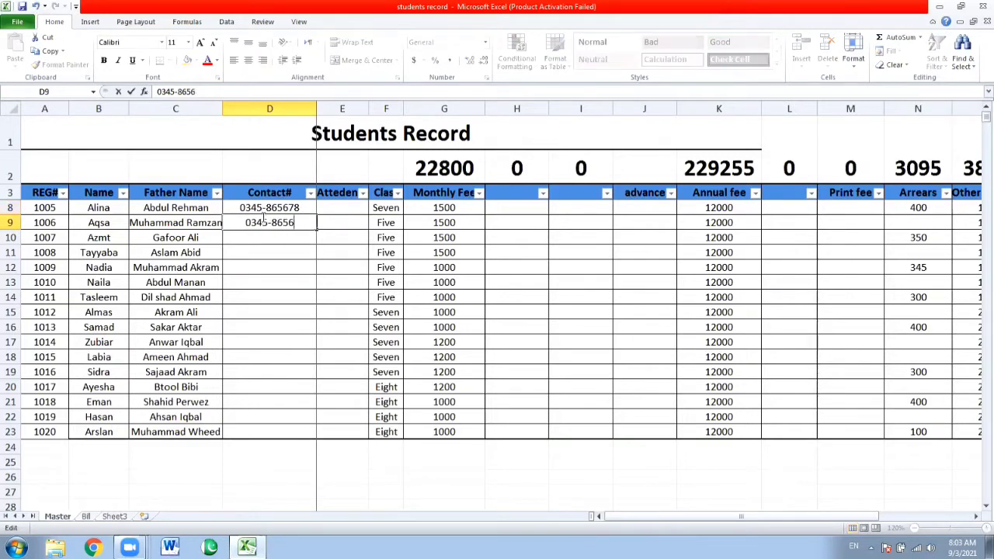
type("987")
key("Return")
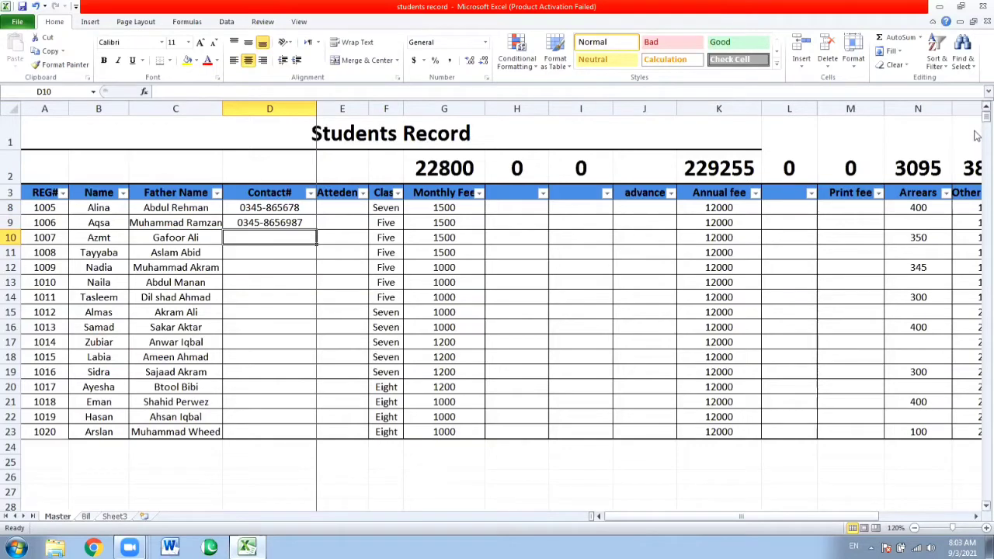
left_click(497, 223)
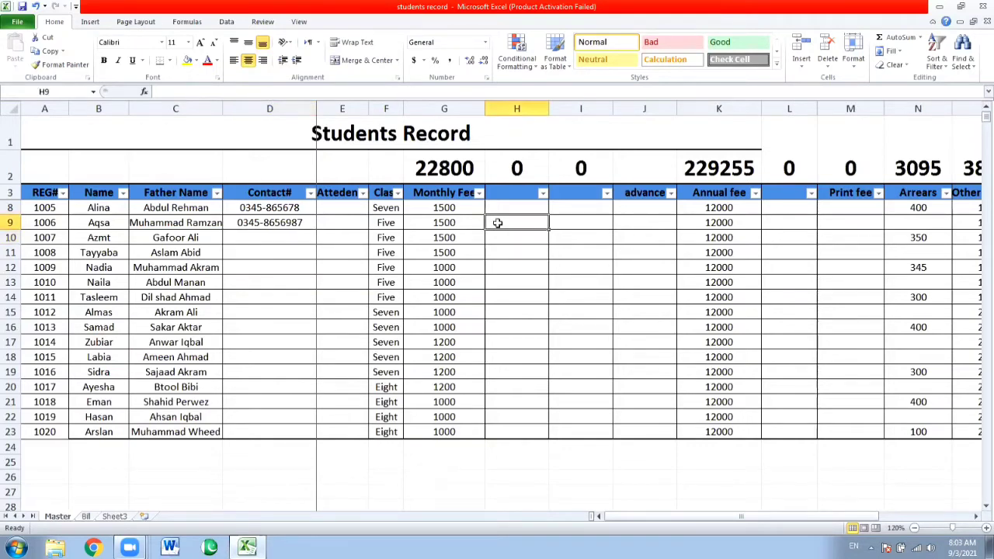
key("Up")
key("Up")
key("Up")
key("Up")
key("Up")
key("Up")
key("Up")
key("Up")
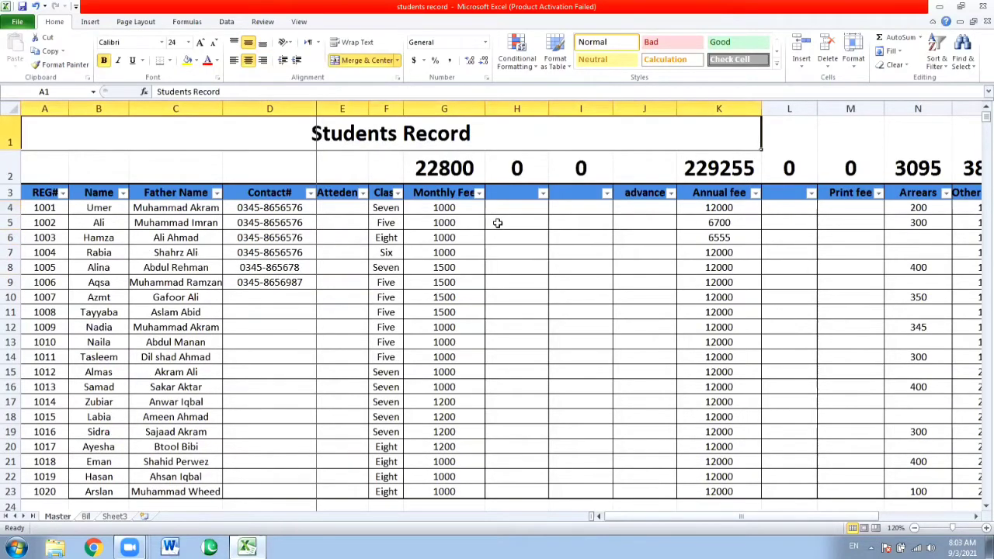
key("Down")
key("Down")
key("Down")
key("Left")
key("Left")
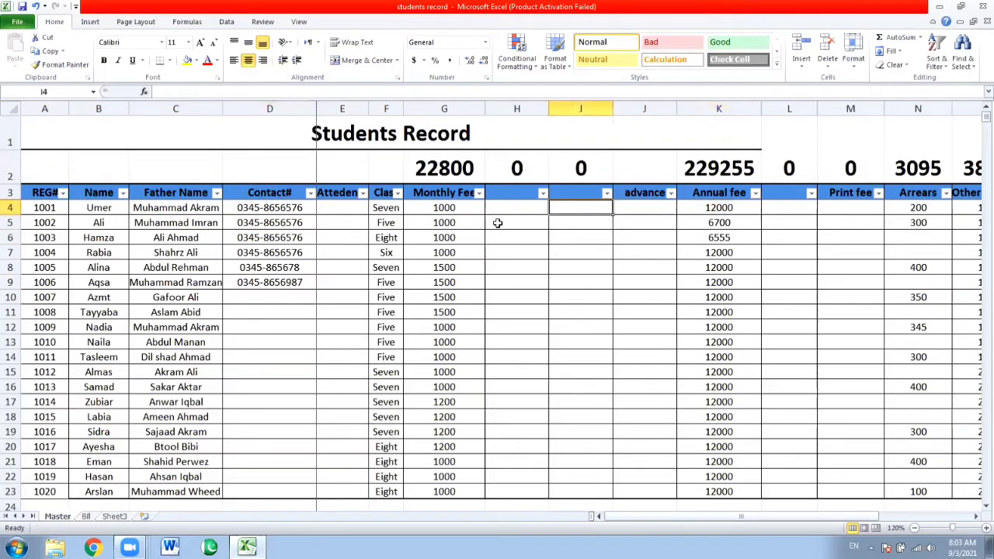
key("Right")
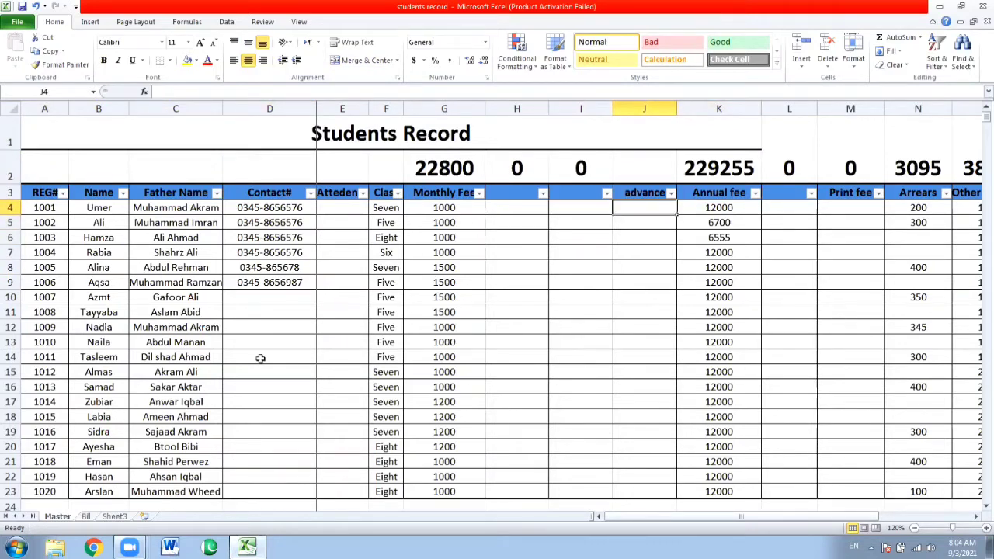
On the Bill sheet, clear the student name, father name and class values in C9:C11 of the first invoice copy
left_click(87, 517)
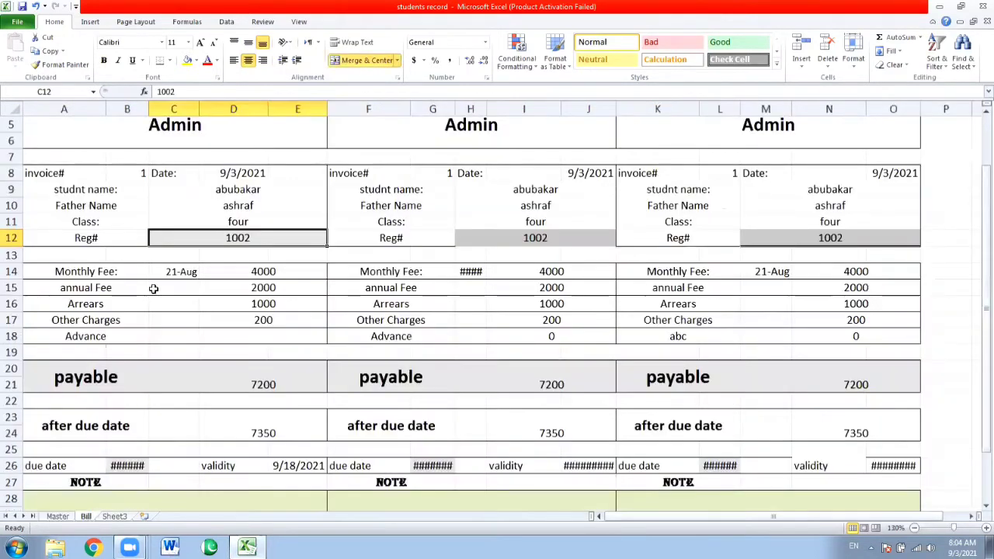
left_click(221, 207)
key("Delete")
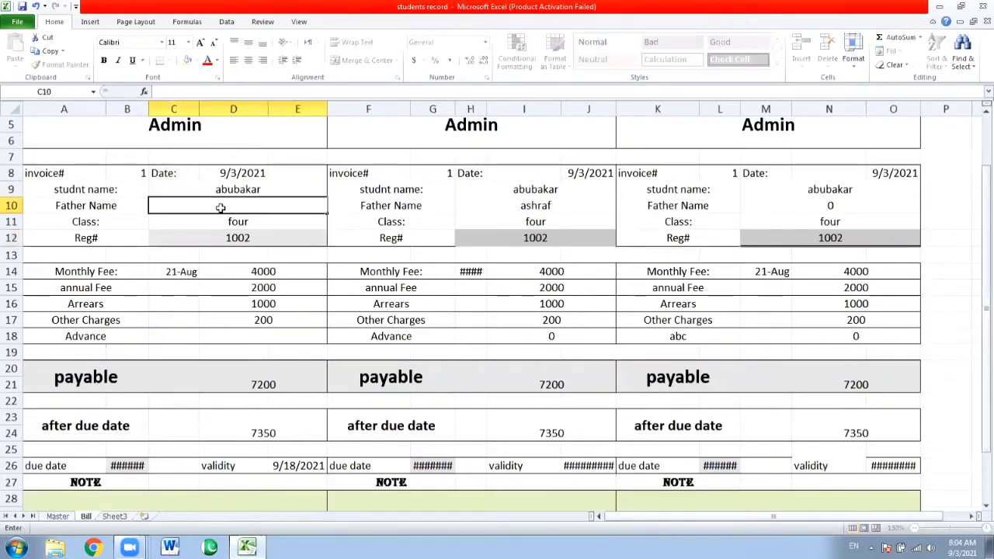
key("Up")
key("Delete")
key("Up")
key("Down")
key("Down")
key("Down")
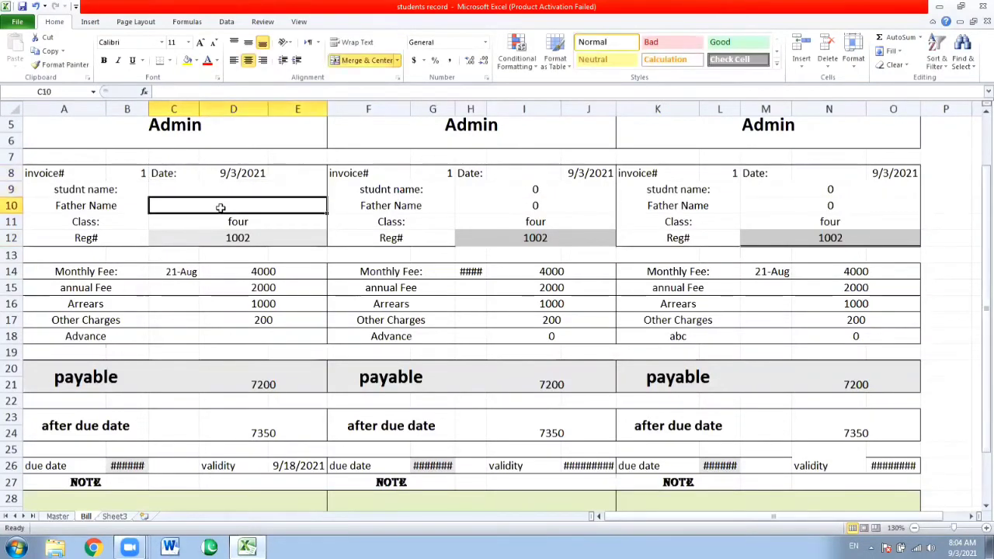
key("BackSpace")
key("Return")
Clear the Reg# value in C12 of the first invoice copy
key("Down")
key("Down")
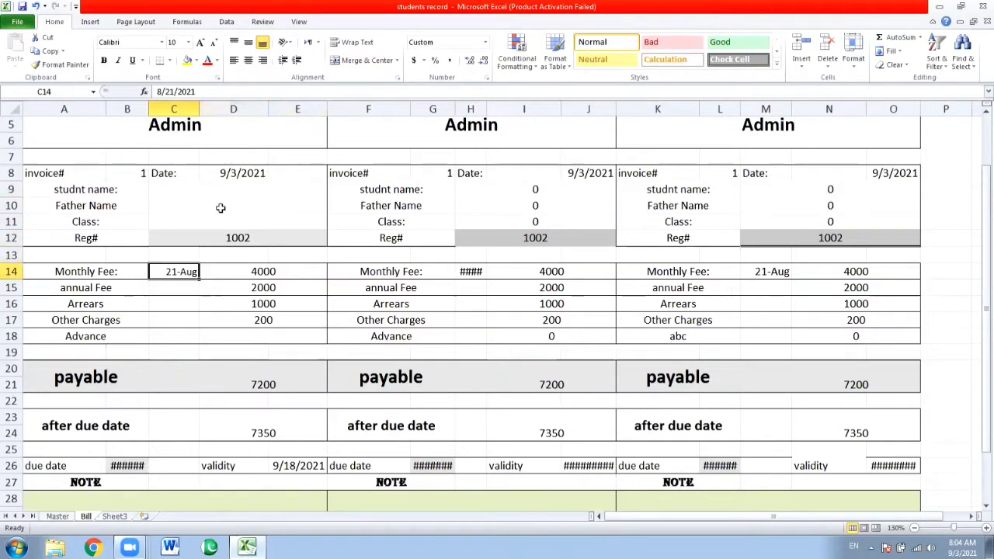
key("Up")
key("Up")
key("BackSpace")
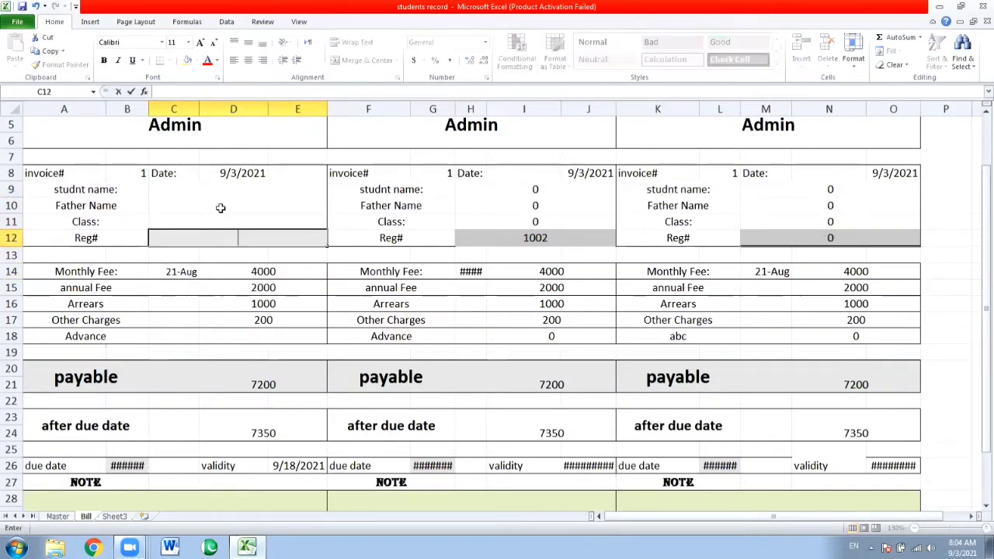
key("Return")
Clear the monthly fee, annual fee, arrears and other charges amounts in D14:D17 of the first invoice copy
key("Down")
key("BackSpace")
key("Return")
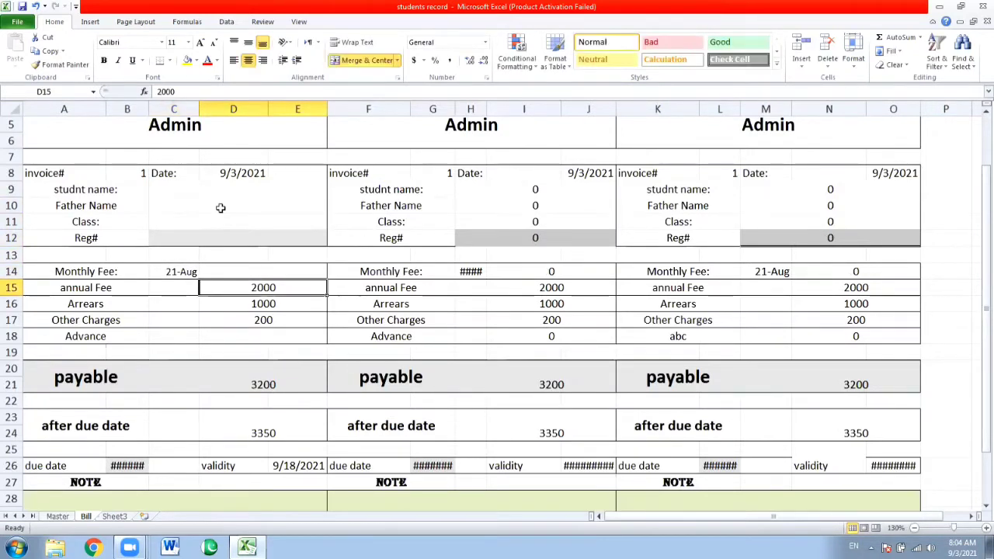
key("BackSpace")
key("Return")
key("BackSpace")
key("Return")
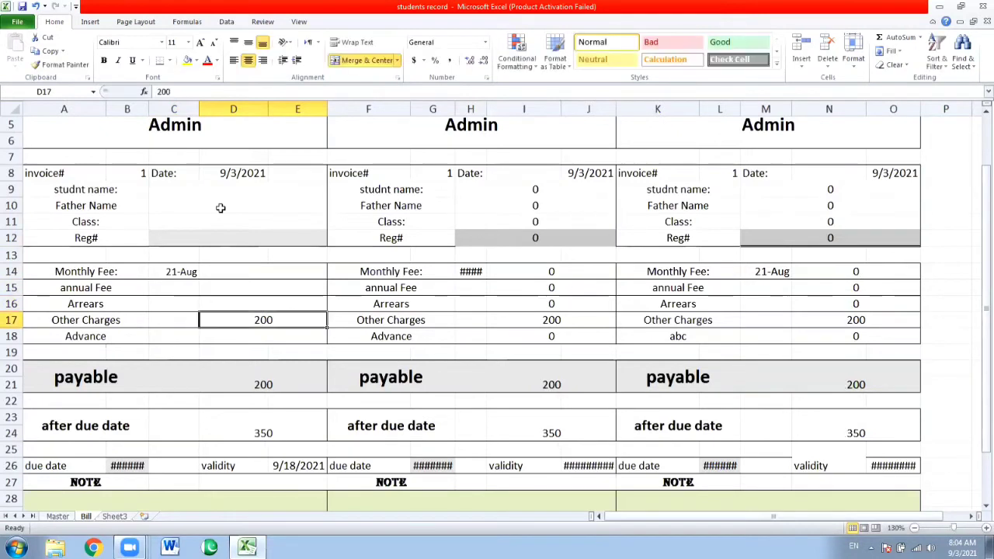
key("BackSpace")
key("Return")
key("Return")
key("Return")
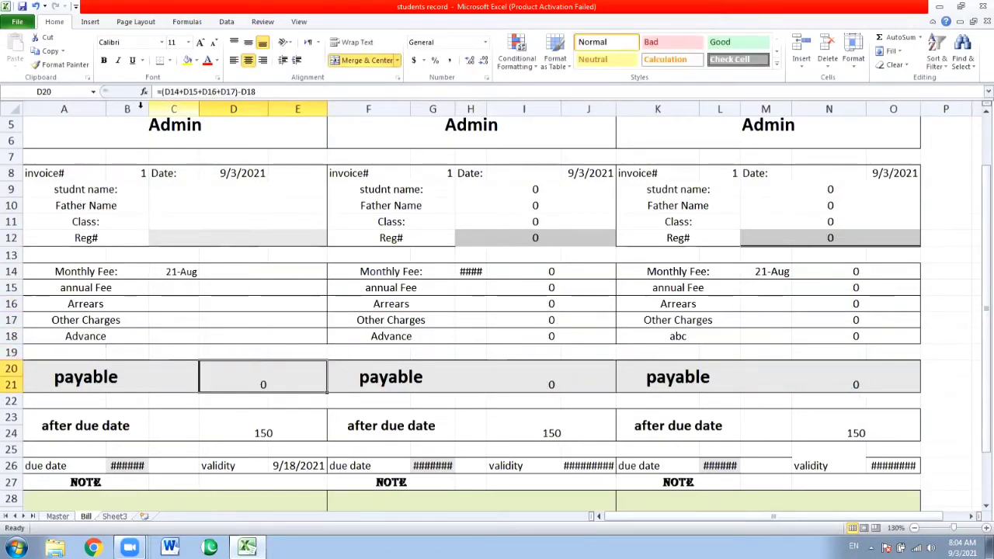
Widen columns B and G enough to display the due dates in row 26
left_click_drag(149, 108, 163, 106)
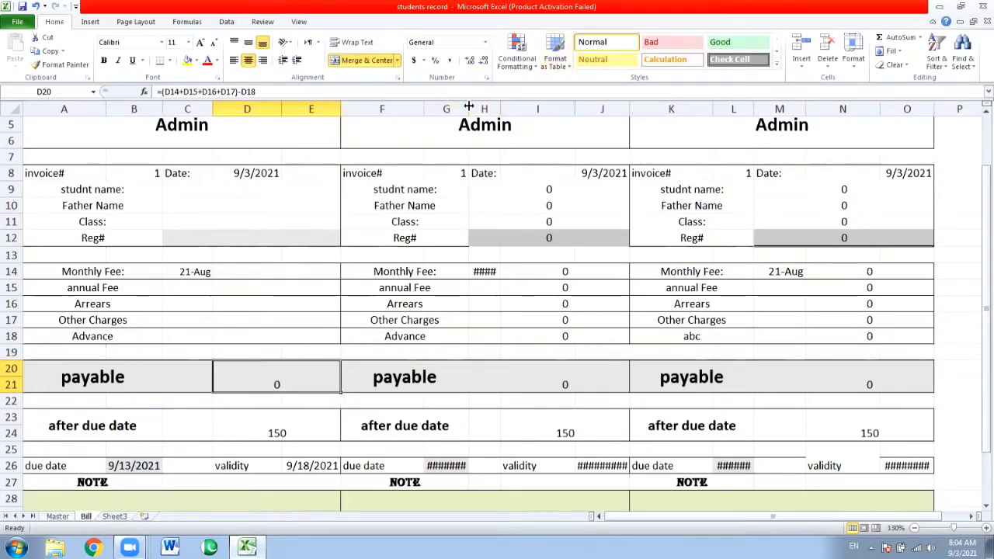
left_click_drag(471, 106, 481, 107)
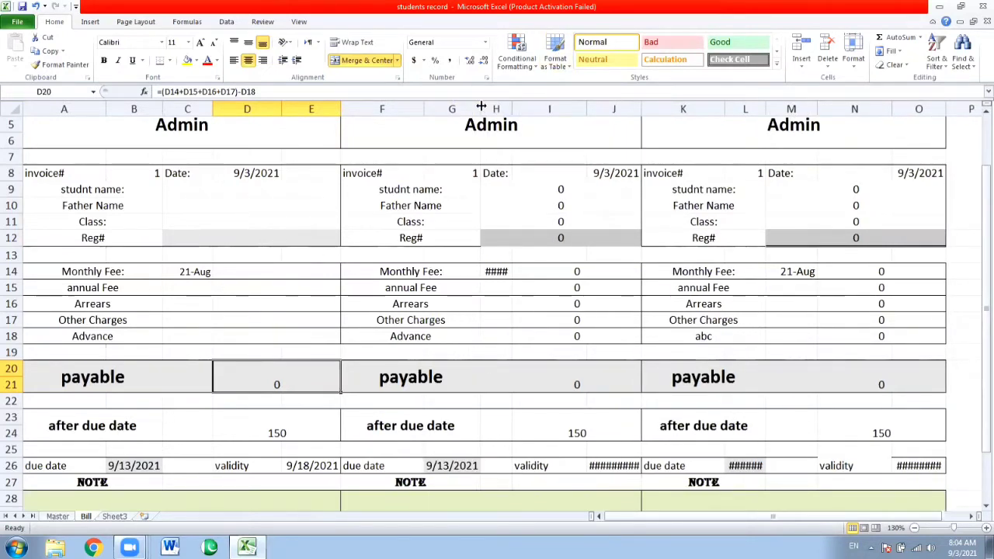
Start a VLOOKUP formula in the student name cell C9 of the first invoice copy
left_click(230, 227)
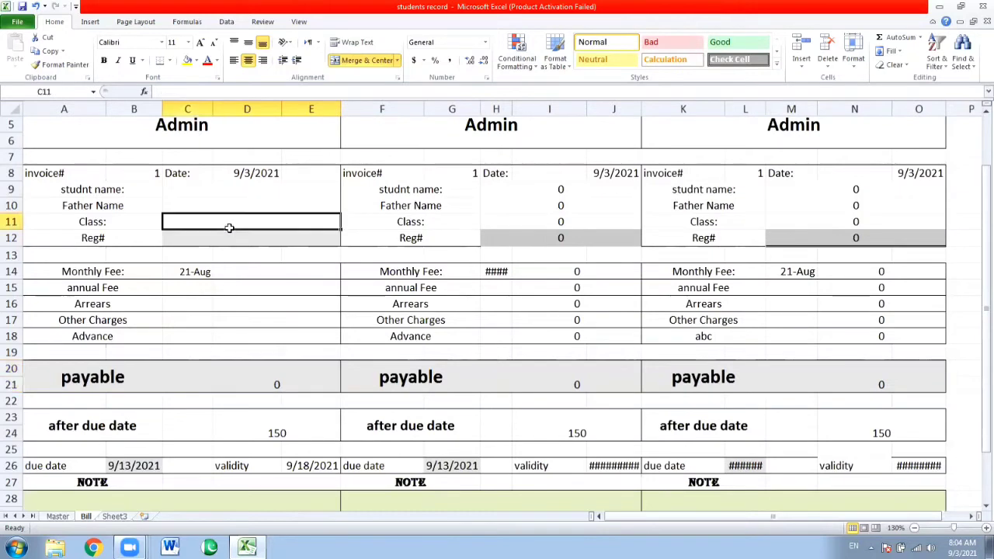
left_click(220, 187)
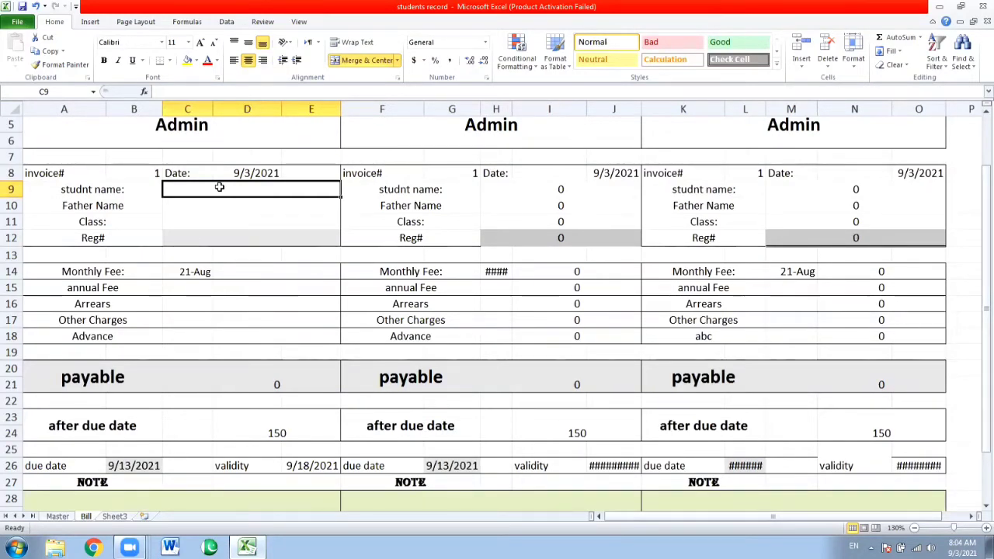
type("v")
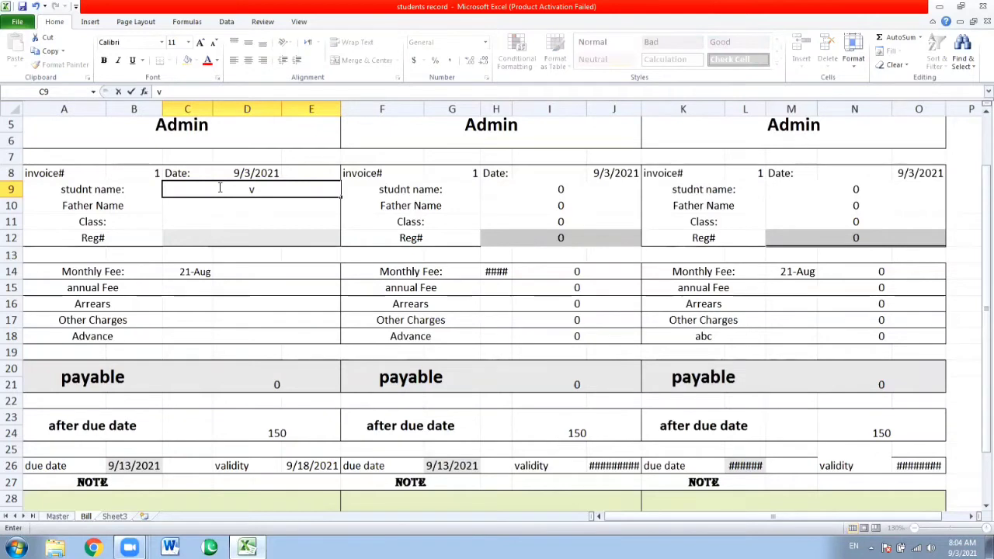
type("=")
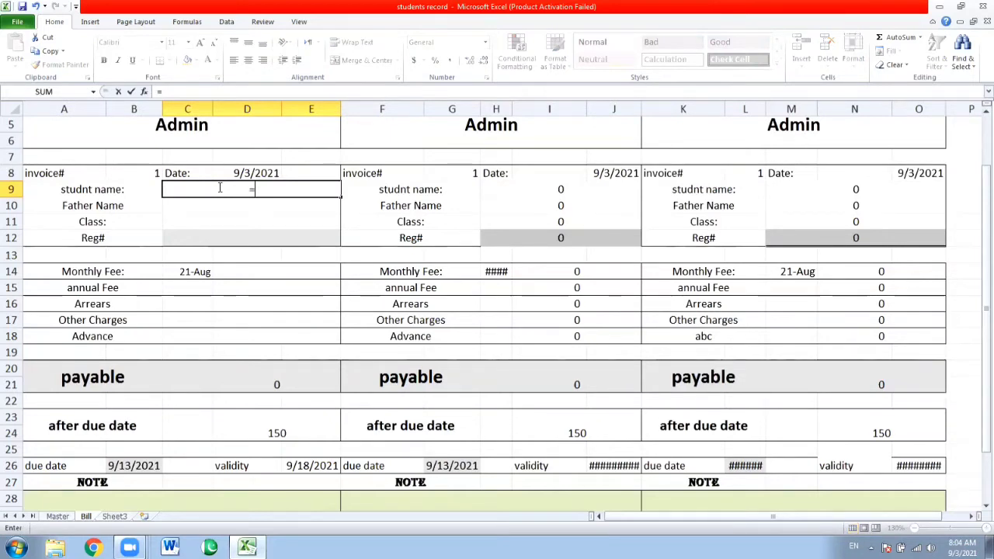
type("v")
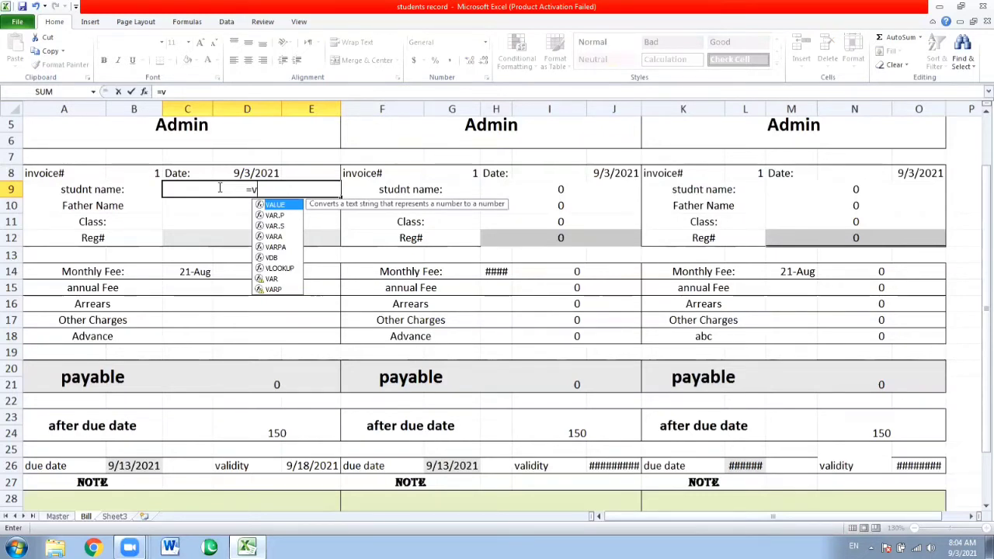
type("lookup")
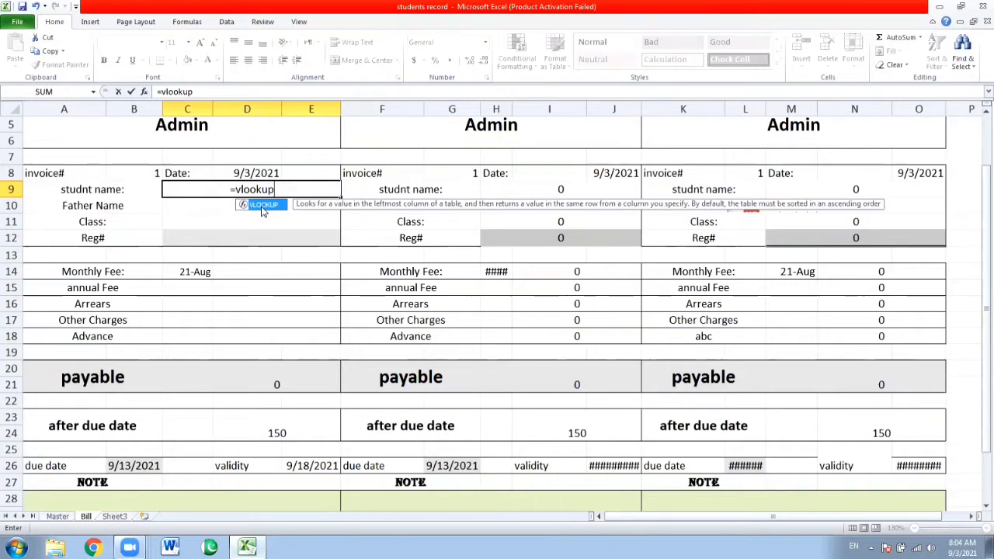
left_click(206, 237)
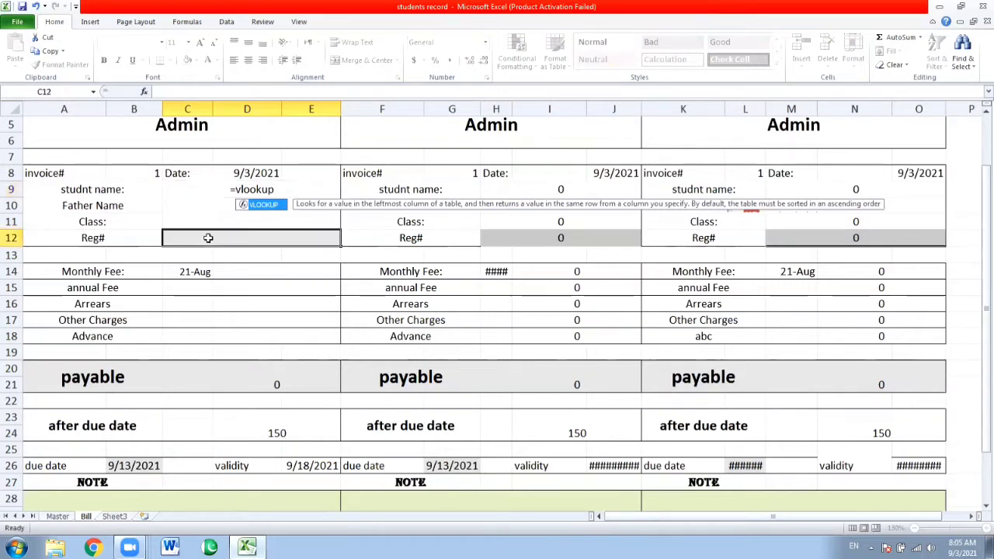
Extend the VLOOKUP formula in C9 with the Reg# cell C12 as its lookup value
left_click(230, 184)
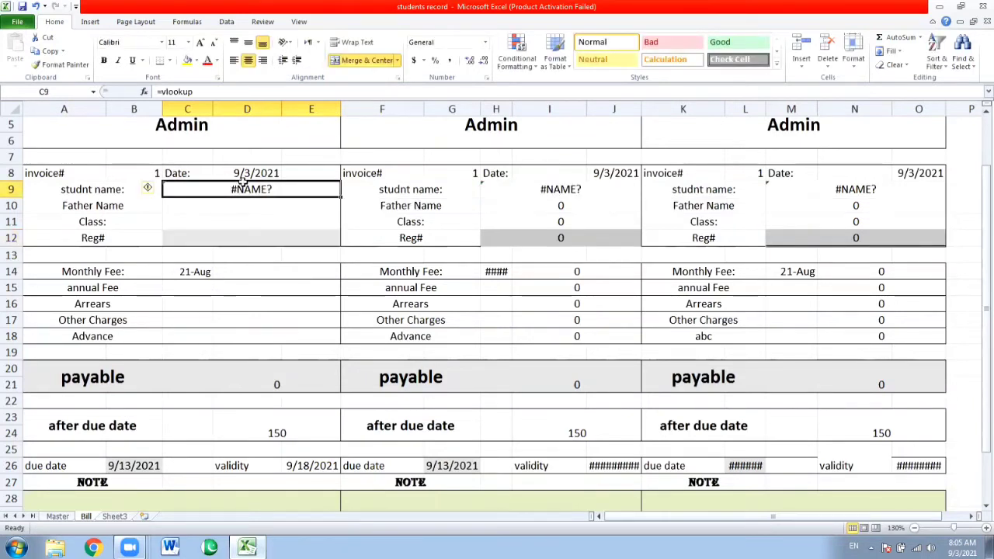
left_click(206, 92)
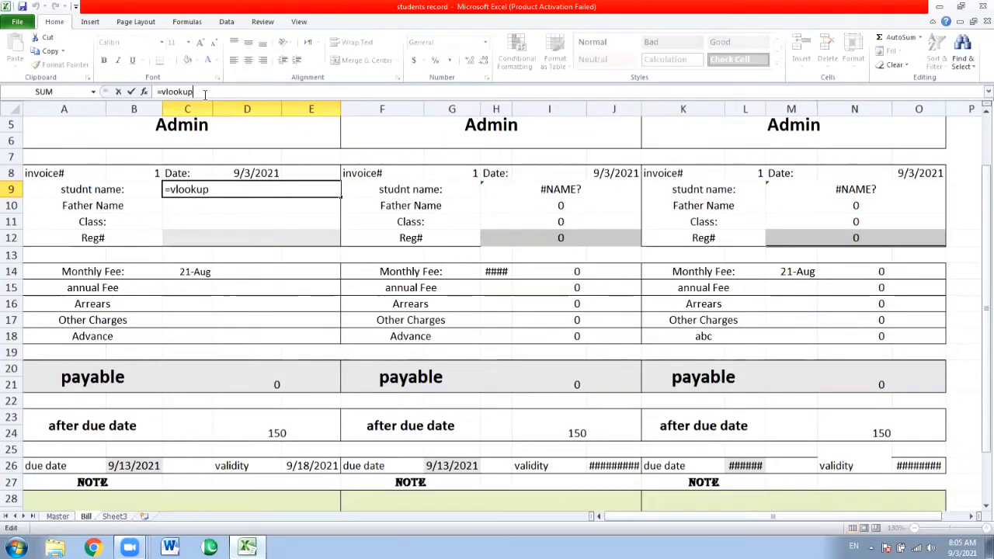
type("(")
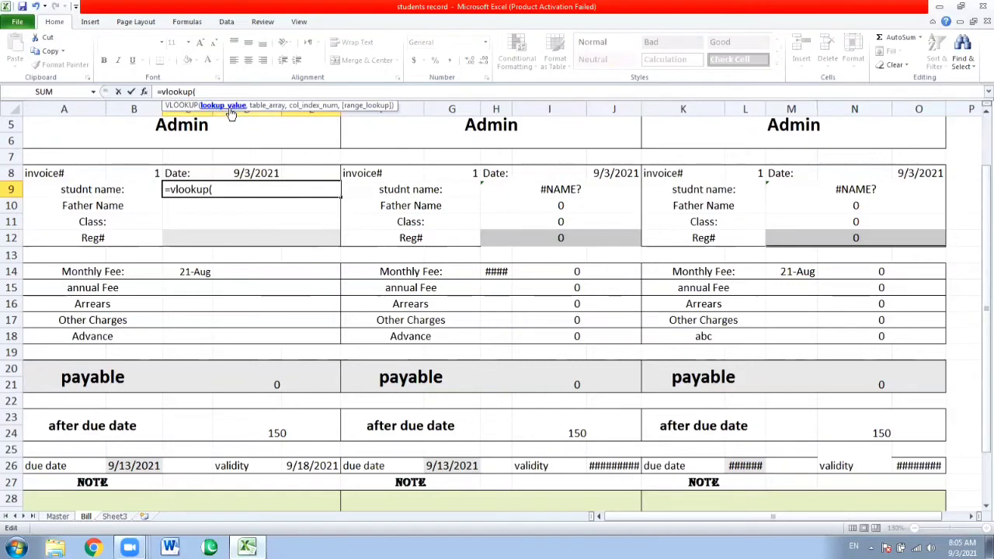
left_click(220, 238)
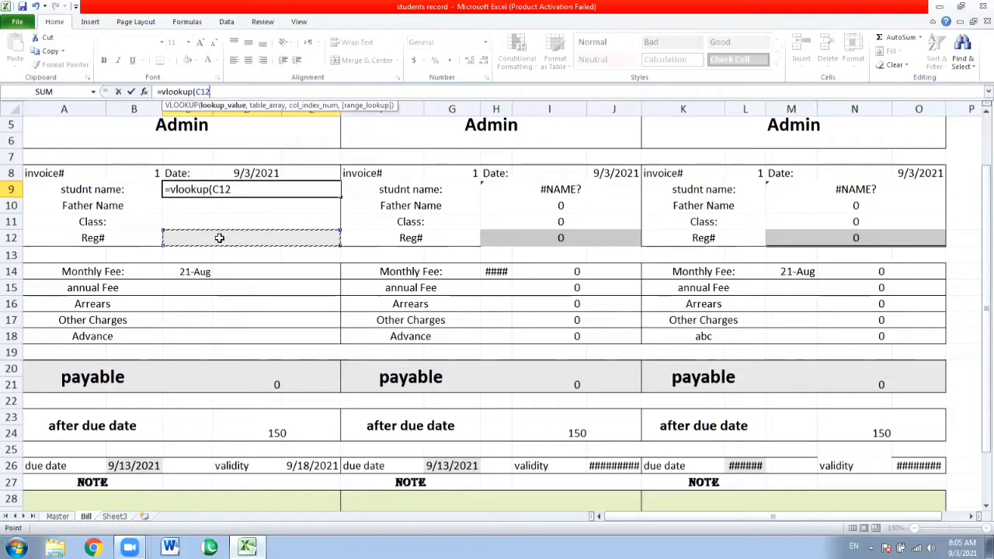
type(",")
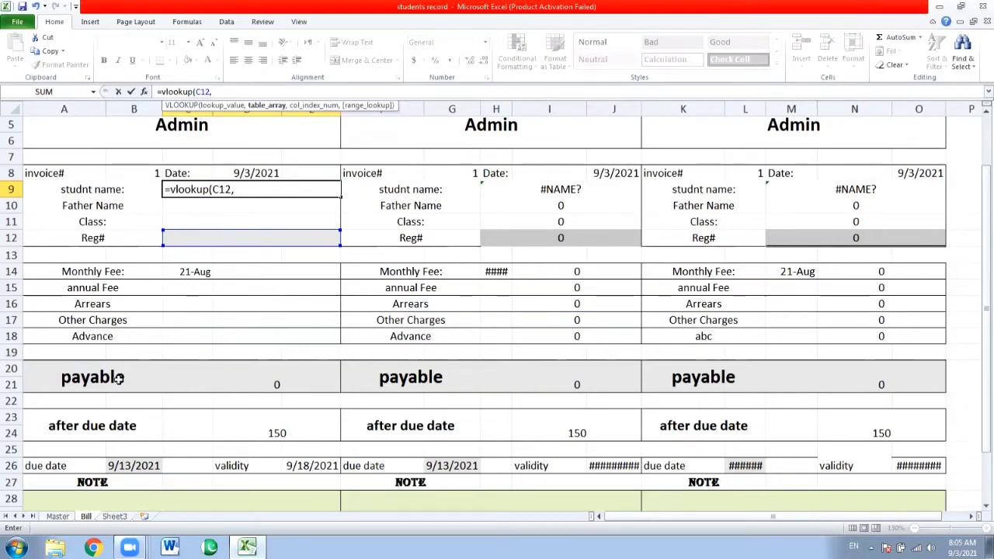
Add columns A:P of the Master sheet as the table array of the VLOOKUP formula
left_click(62, 517)
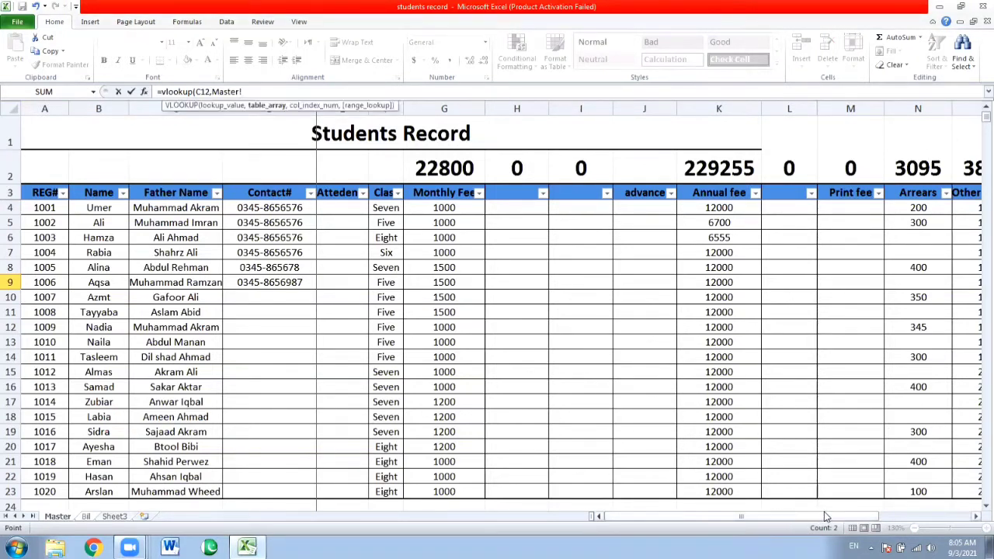
left_click(976, 519)
left_click(977, 519)
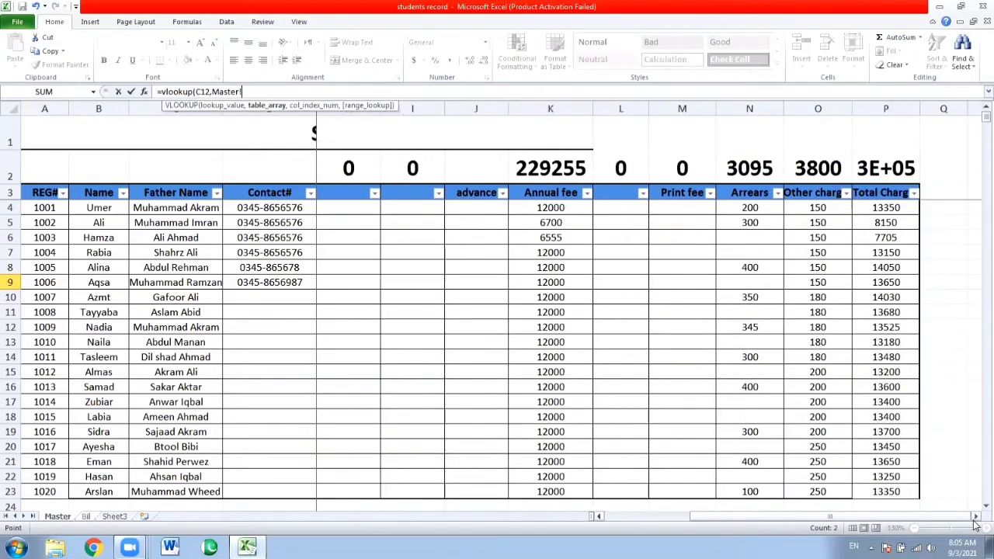
left_click(976, 519)
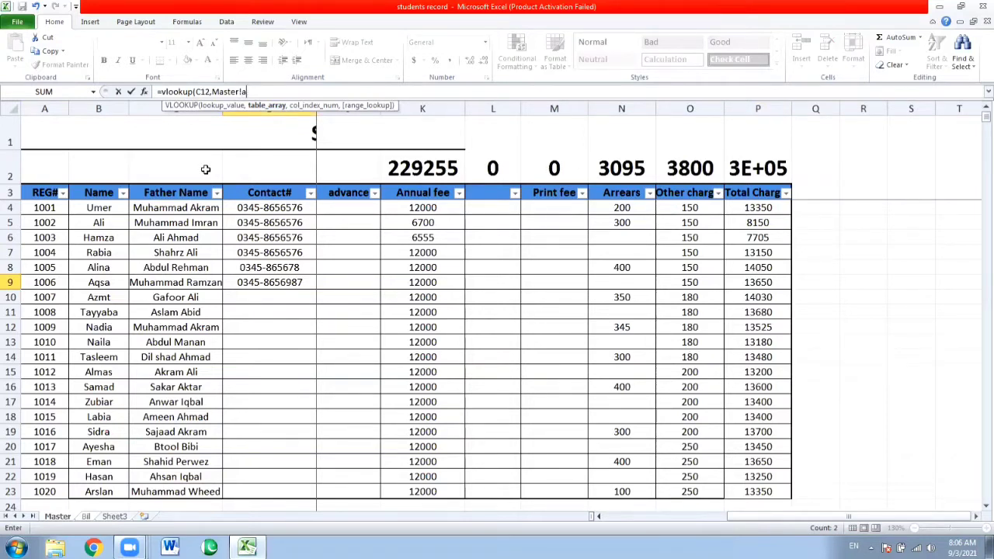
type(":p")
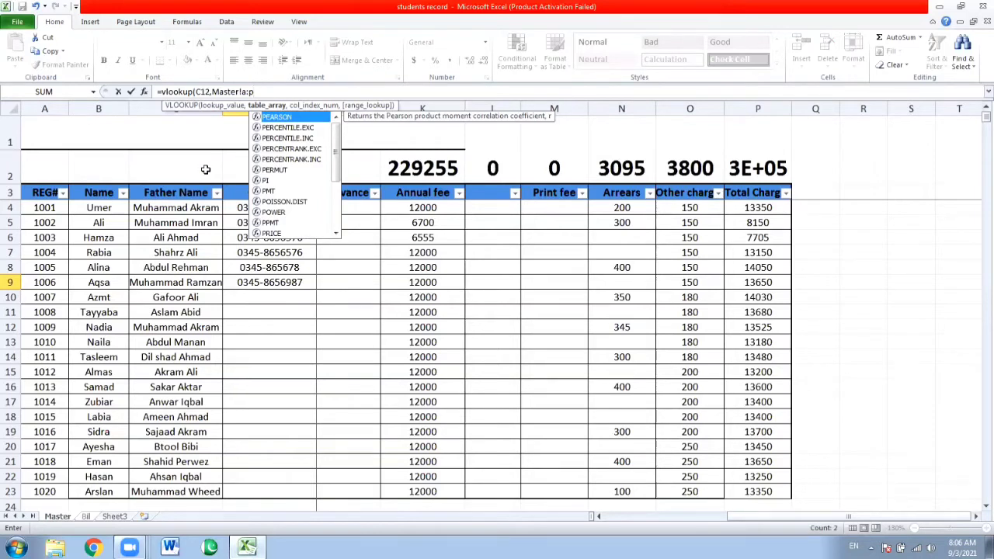
type(",")
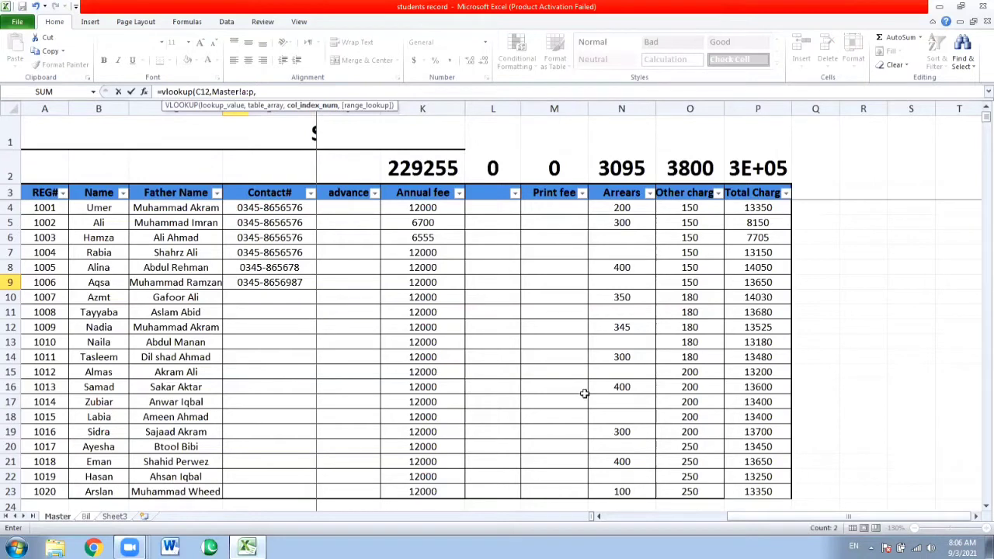
Complete the student name VLOOKUP with column index 2 and FALSE for an exact match
left_click_drag(739, 521, 622, 516)
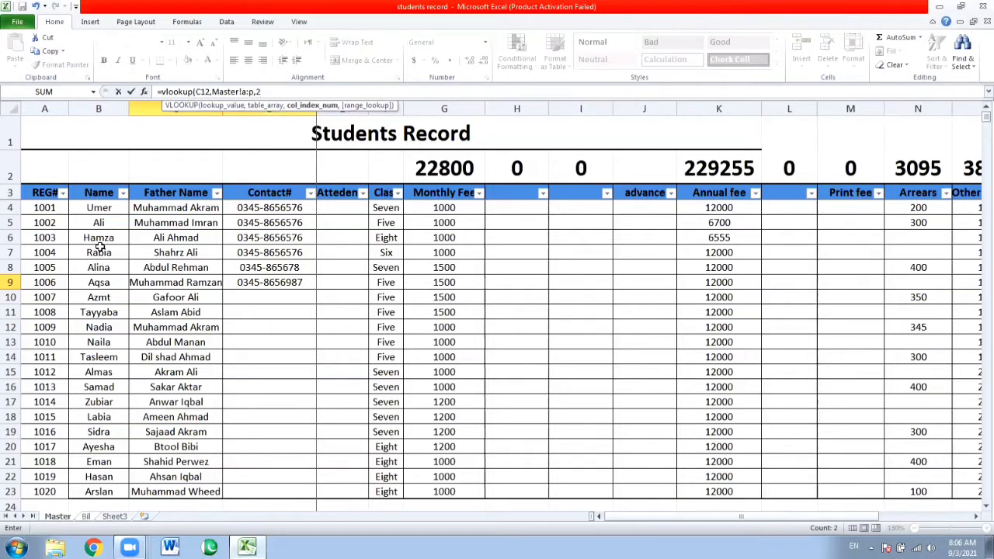
type(",")
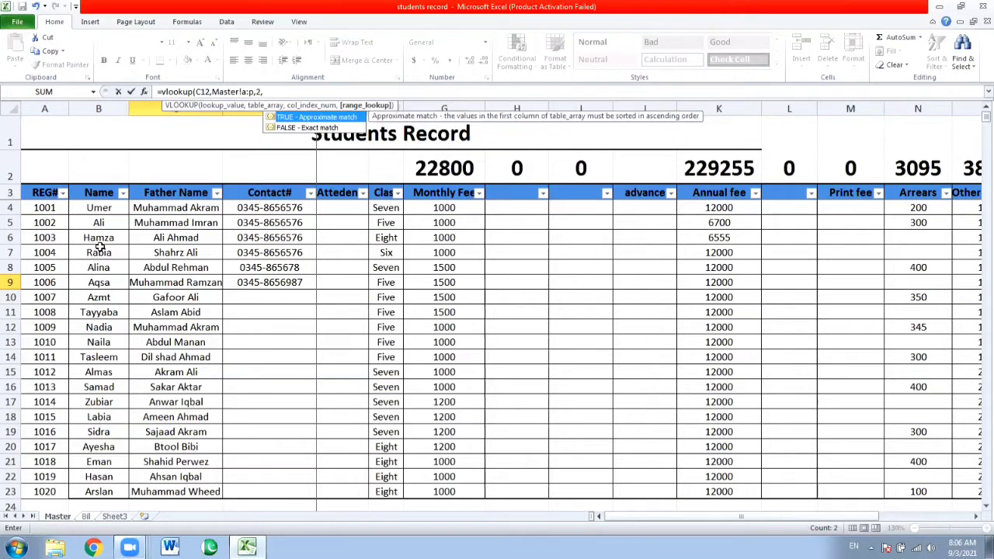
type("false)")
key("Return")
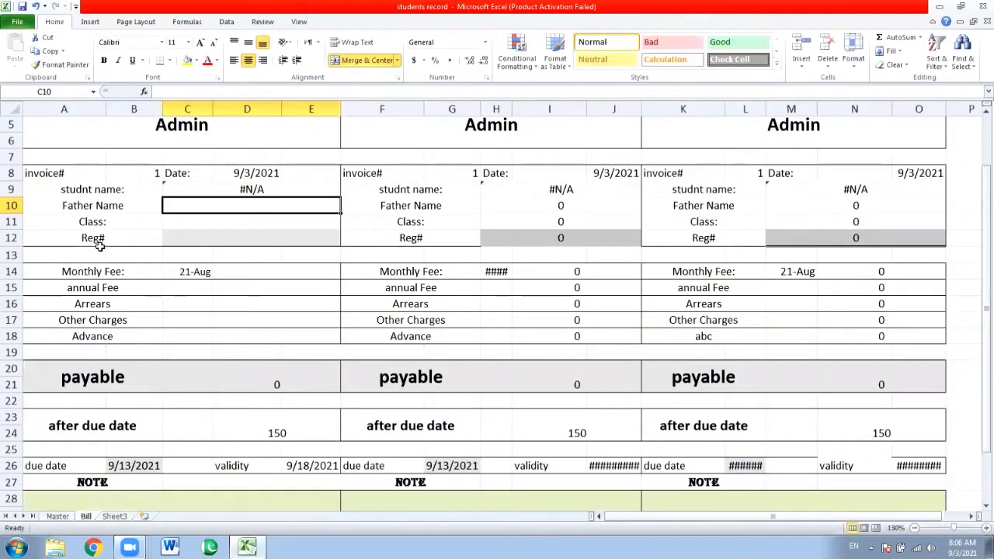
Review the arguments of the finished VLOOKUP formula in C9 on the Bill sheet
key("Up")
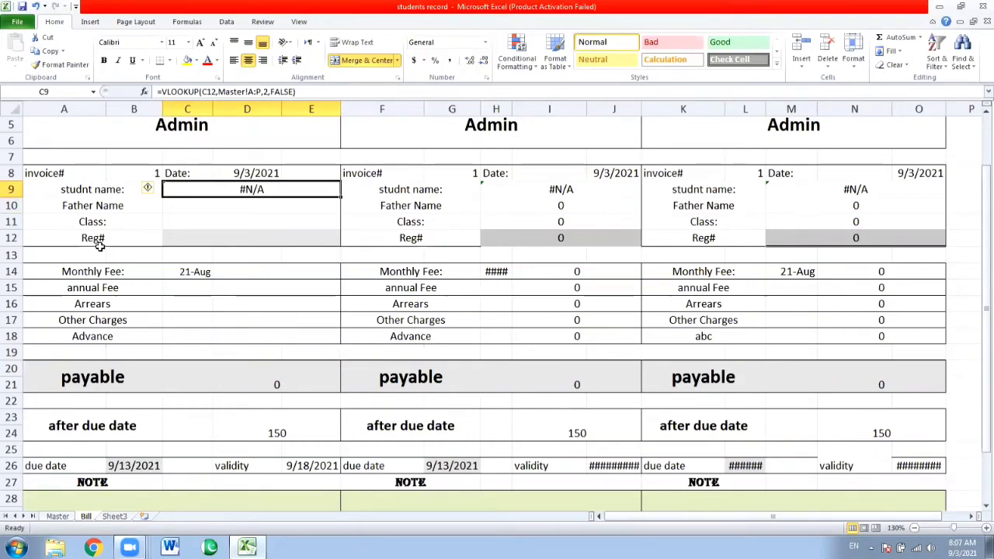
key("F2")
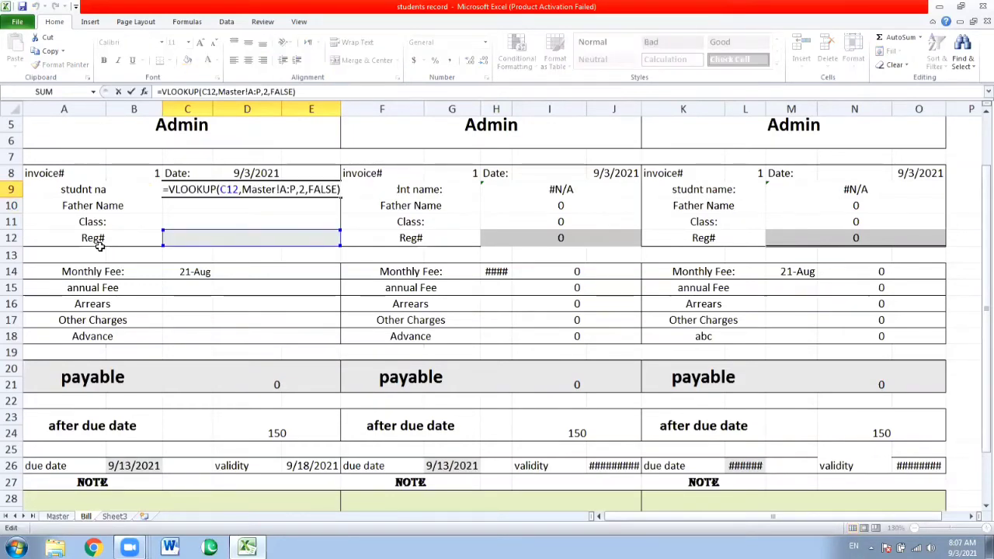
key("Escape")
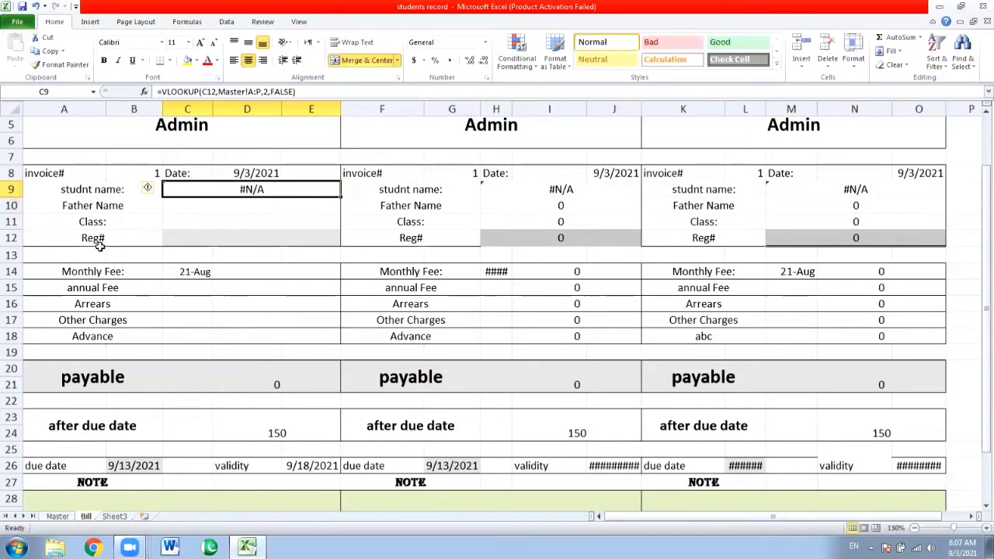
key("Down")
key("Up")
key("Down")
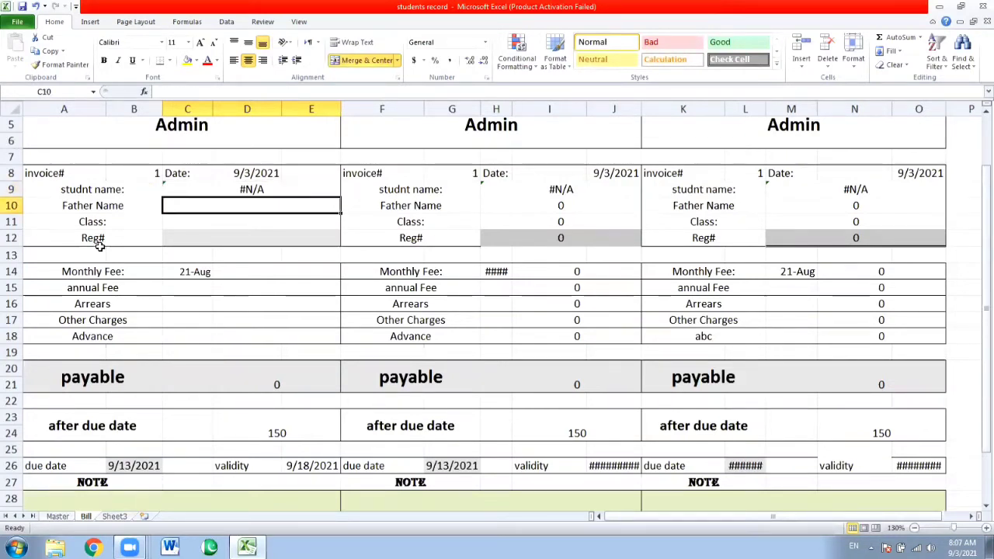
key("Up")
Enter the first student's registration number from the Master sheet in the Reg# cell C12
key("Down")
key("Down")
key("Down")
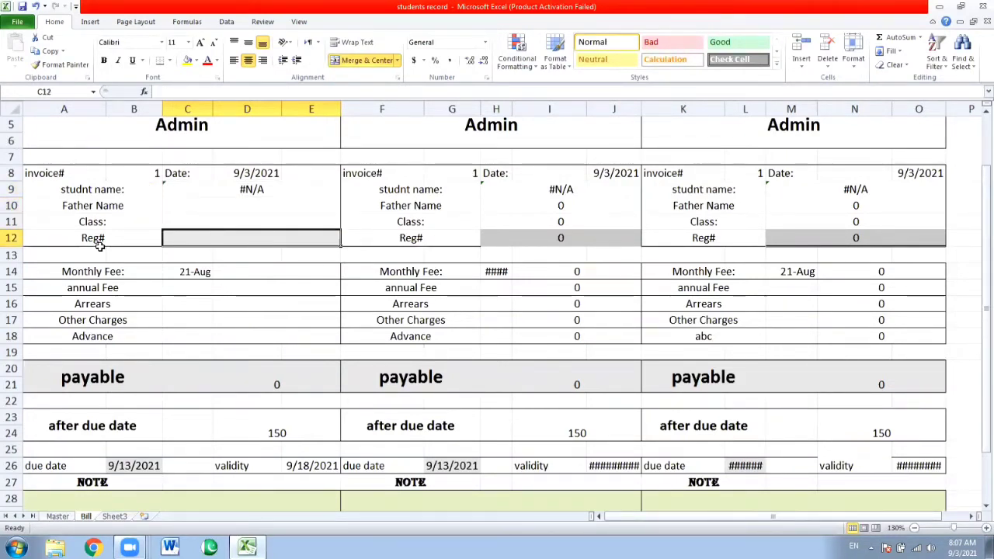
type("1")
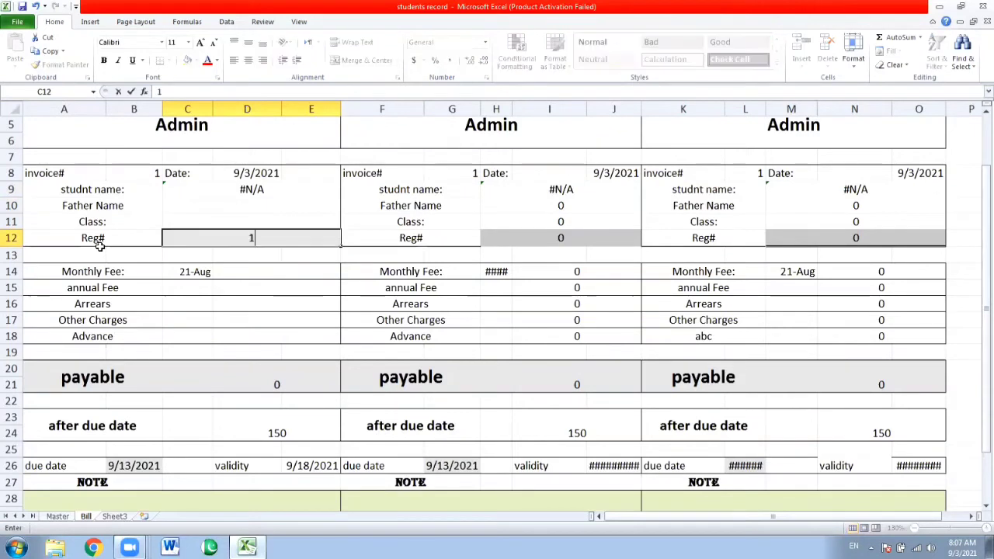
type("00")
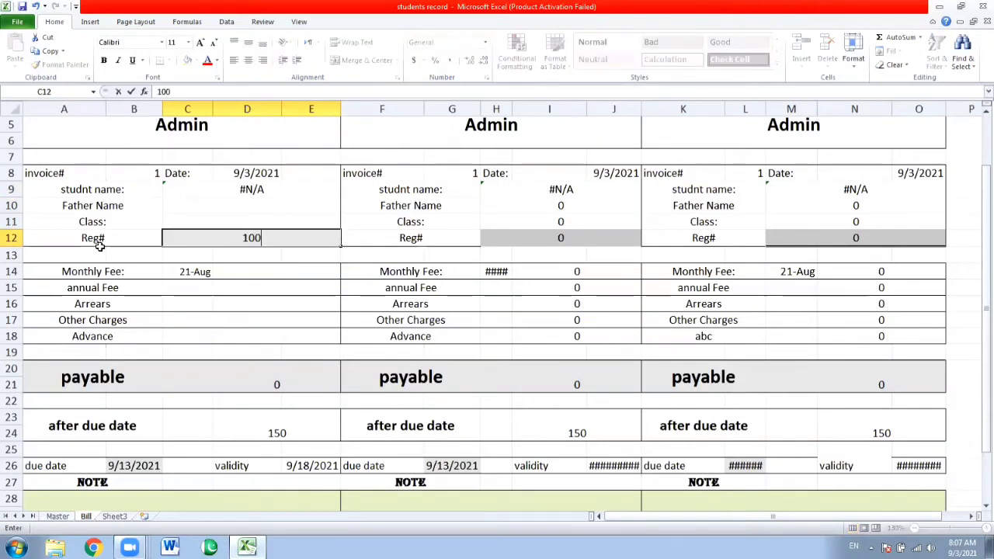
type("1")
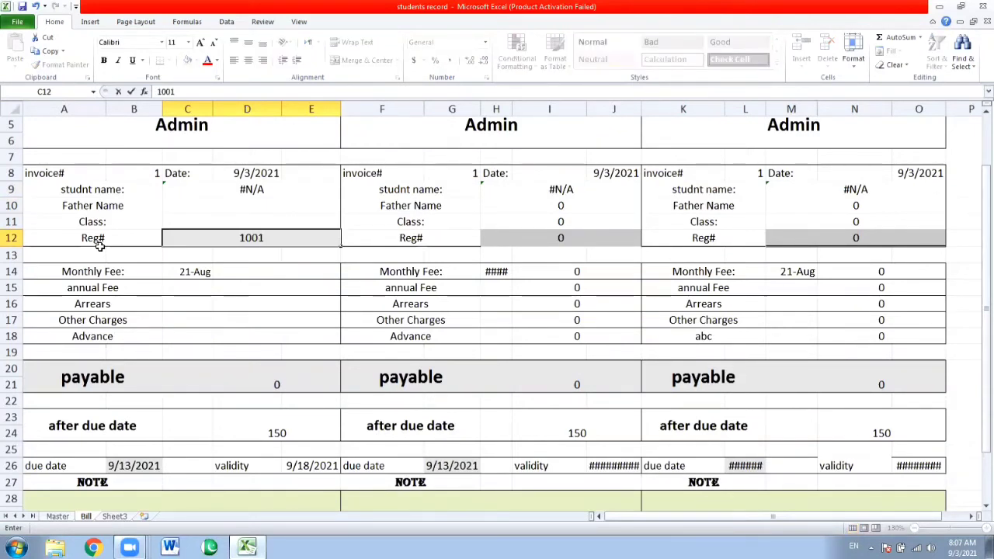
key("Return")
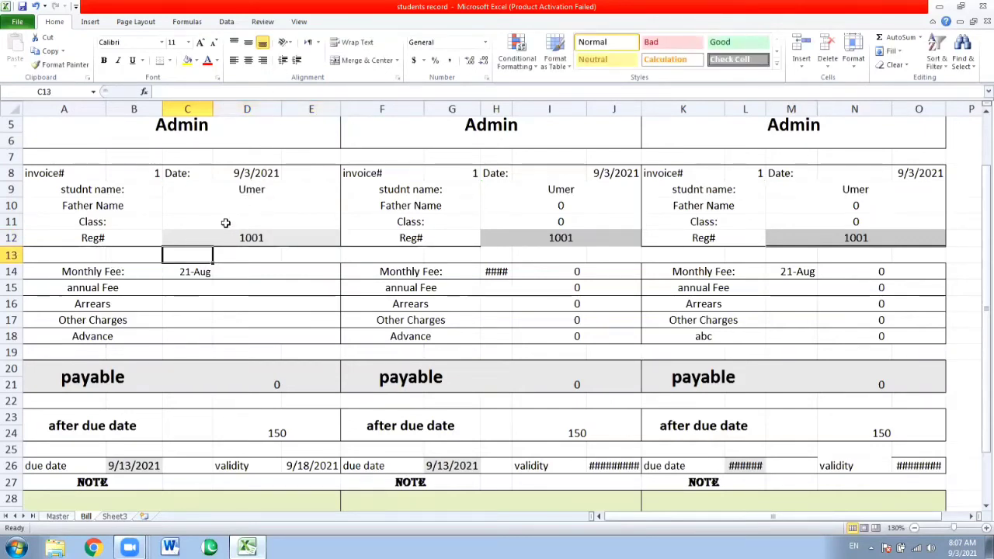
Inspect the C9 formula and the student name fields in row 9 across the three invoice copies
left_click(239, 189)
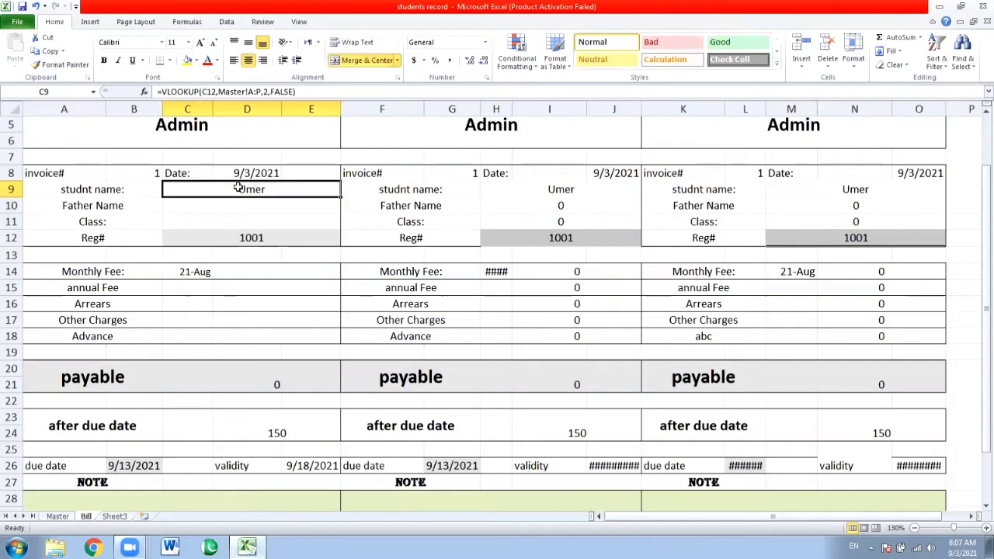
key("Right")
key("Right")
key("Right")
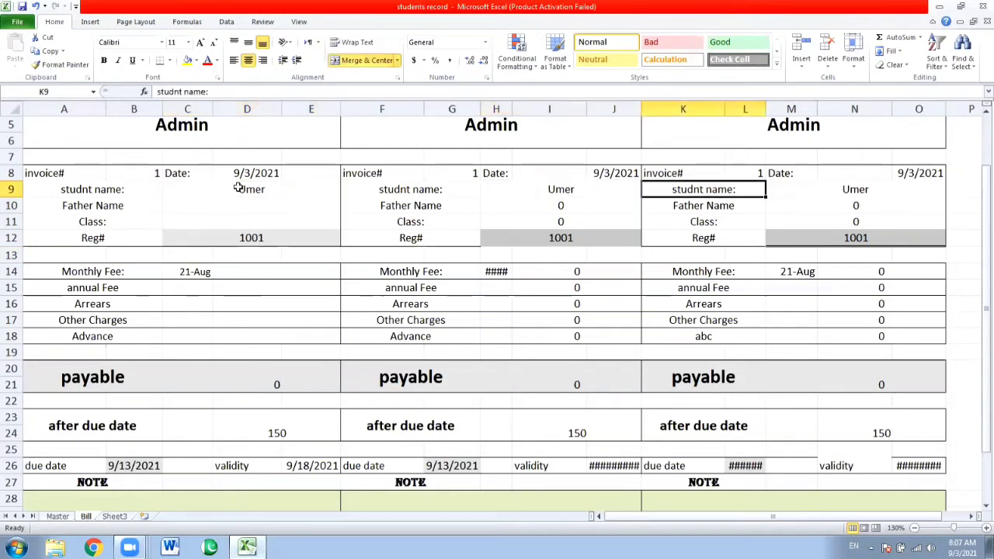
key("Left")
key("Right")
key("Right")
key("Left")
left_click(239, 190)
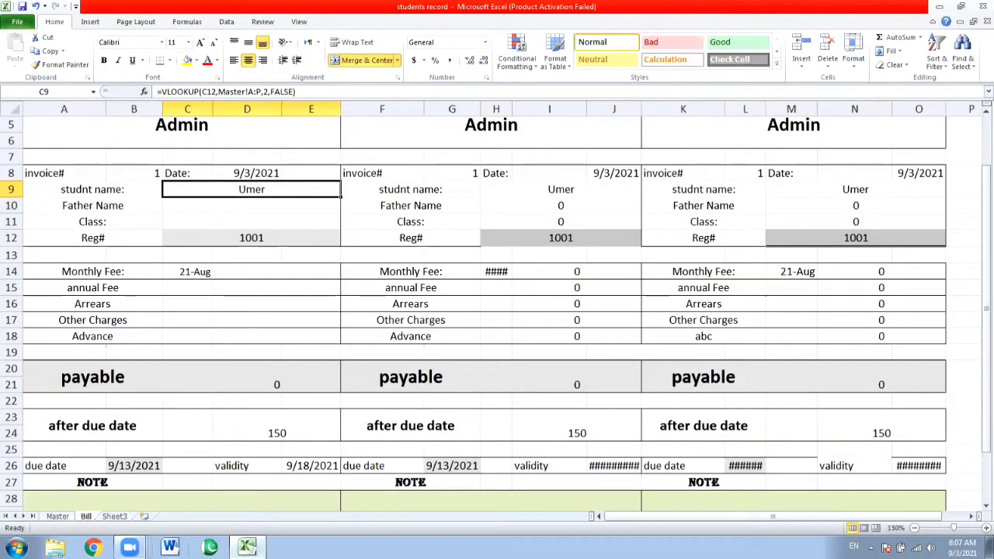
left_click(128, 548)
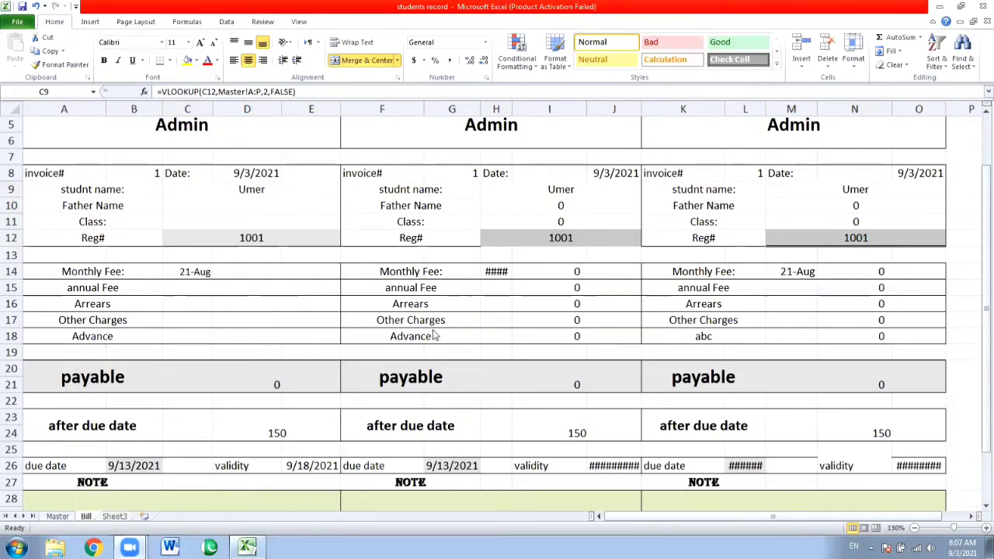
Enter the second student's registration number in the Reg# cell C12 and check the returned name against the Master sheet
left_click(247, 241)
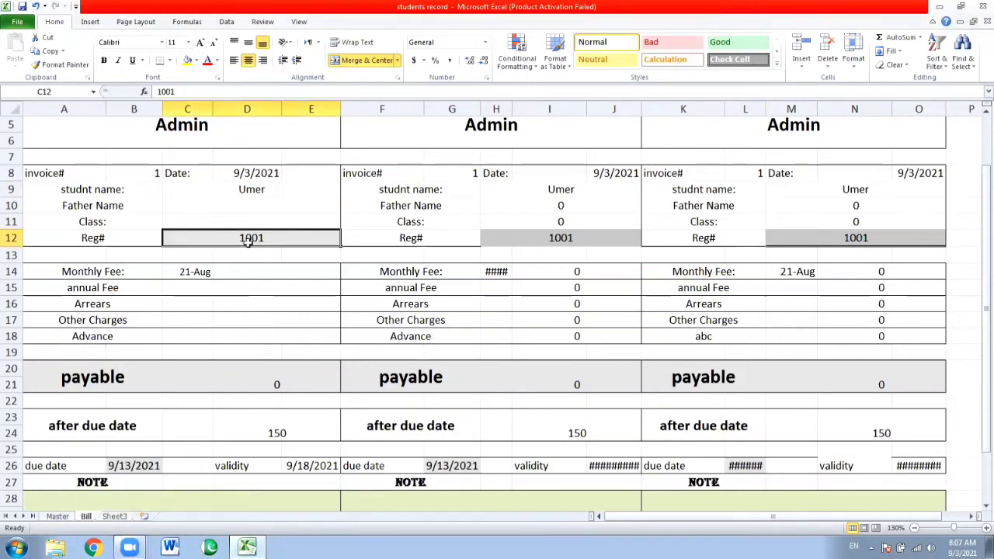
type("1002")
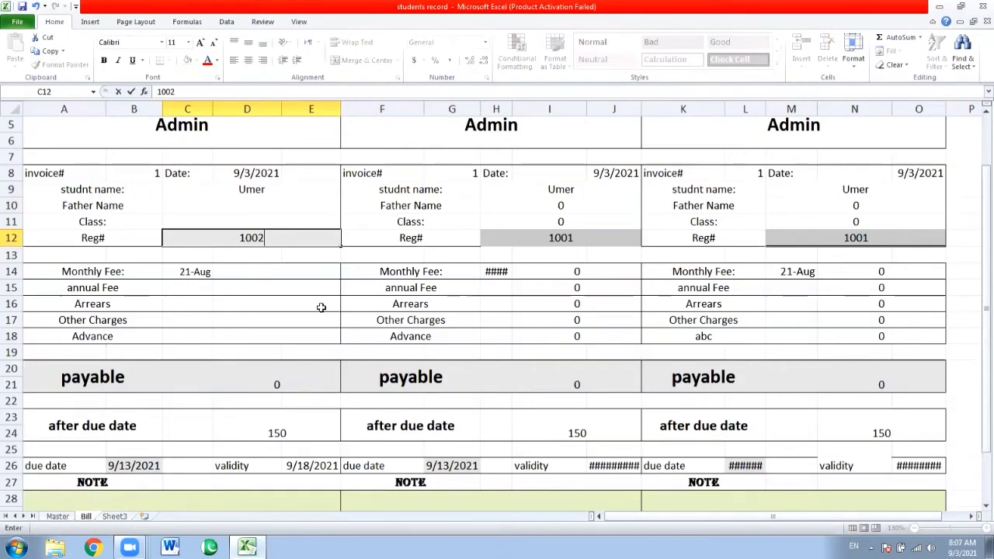
key("Return")
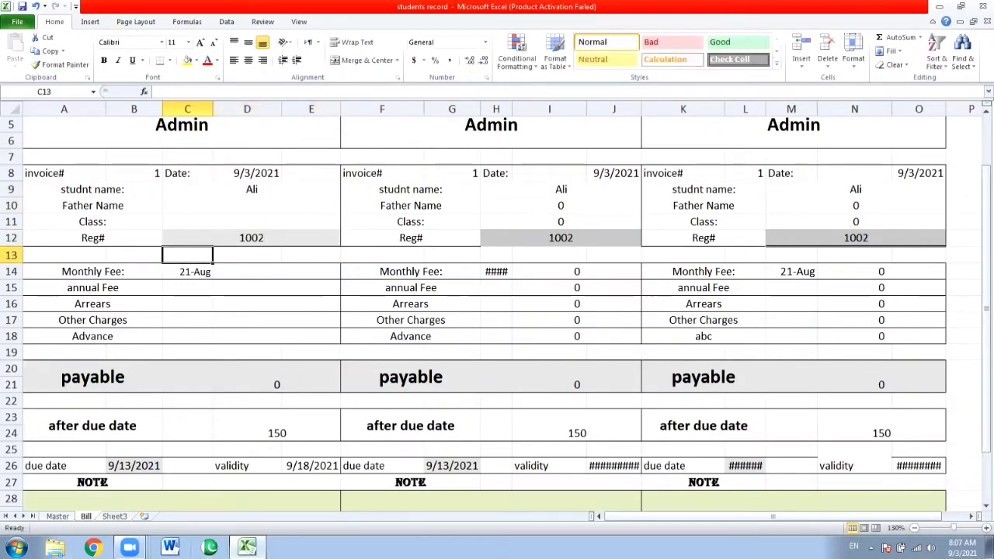
left_click(67, 518)
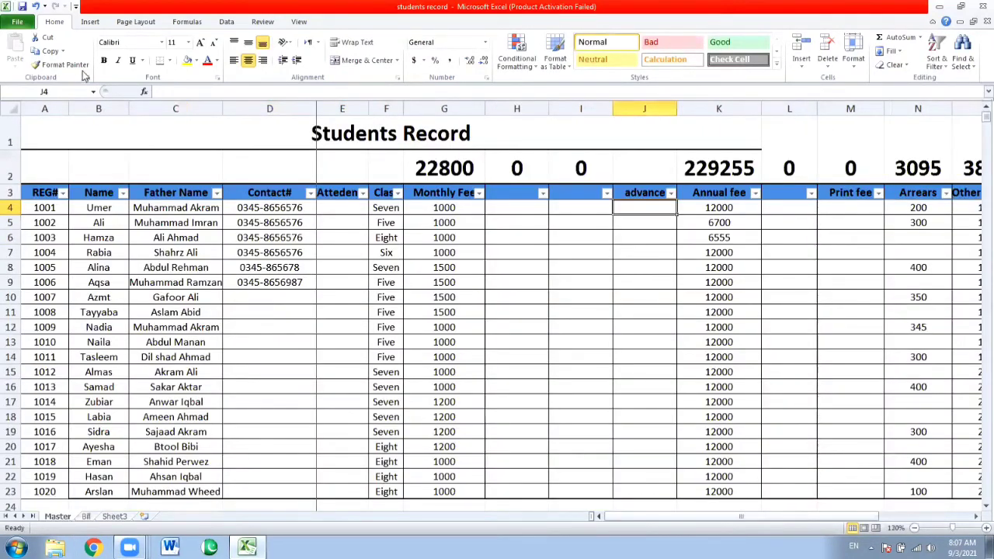
left_click(90, 218)
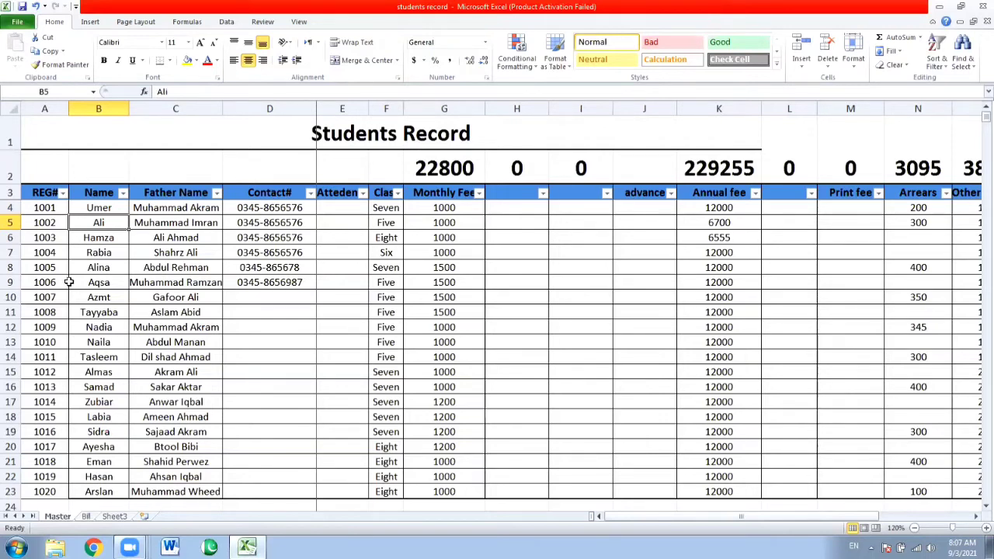
Take the third student's registration number from the Master sheet and enter it in the Bill sheet's Reg# cell C12
key("Down")
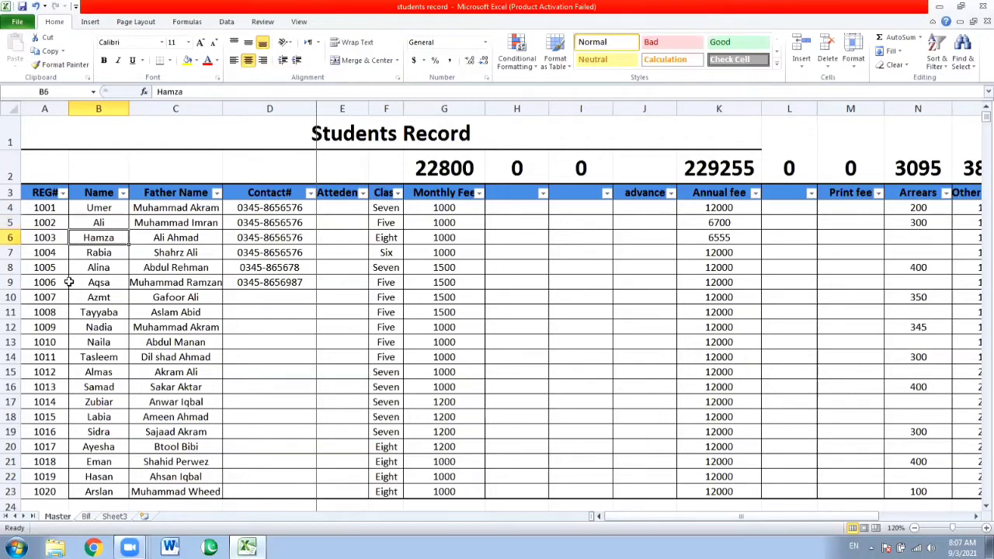
left_click(85, 516)
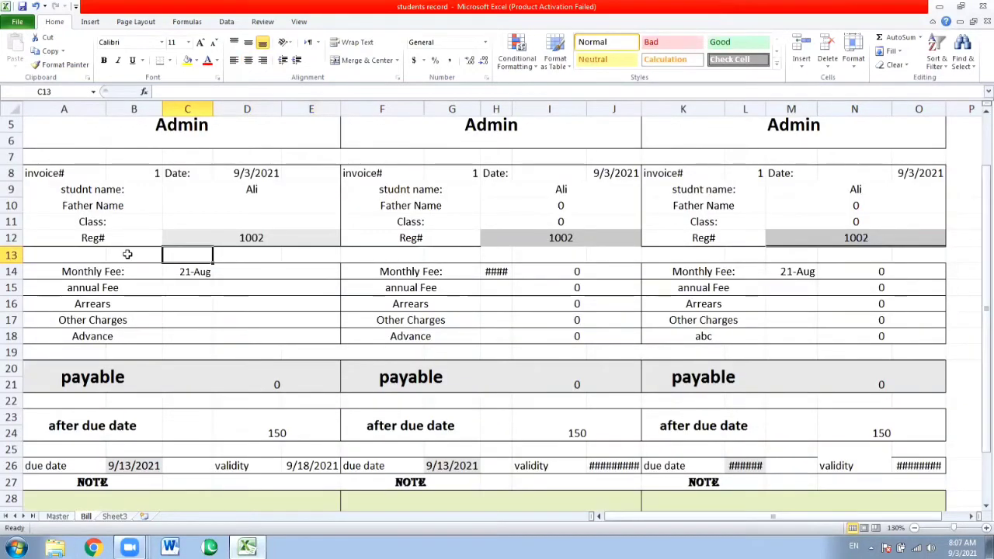
key("Up")
type("`")
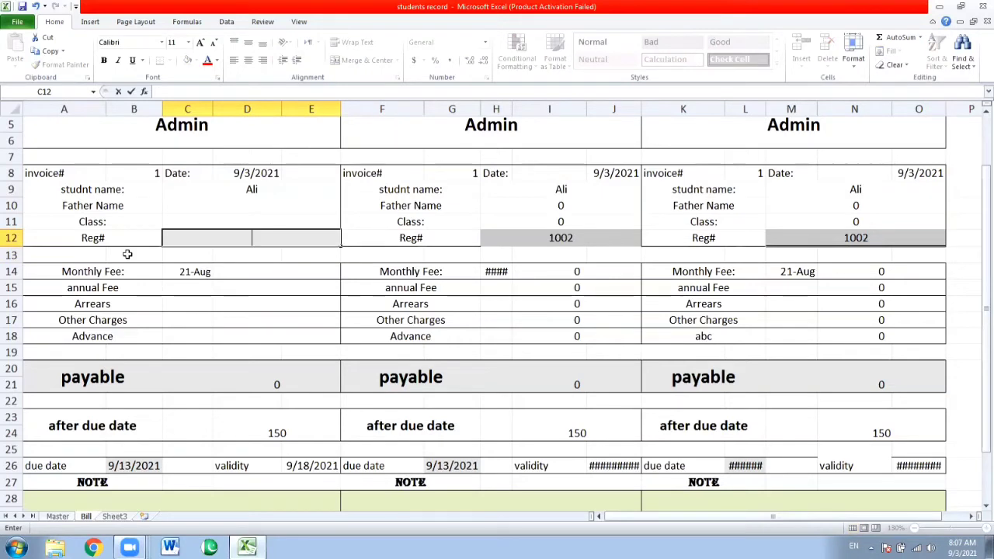
type("1003")
key("Return")
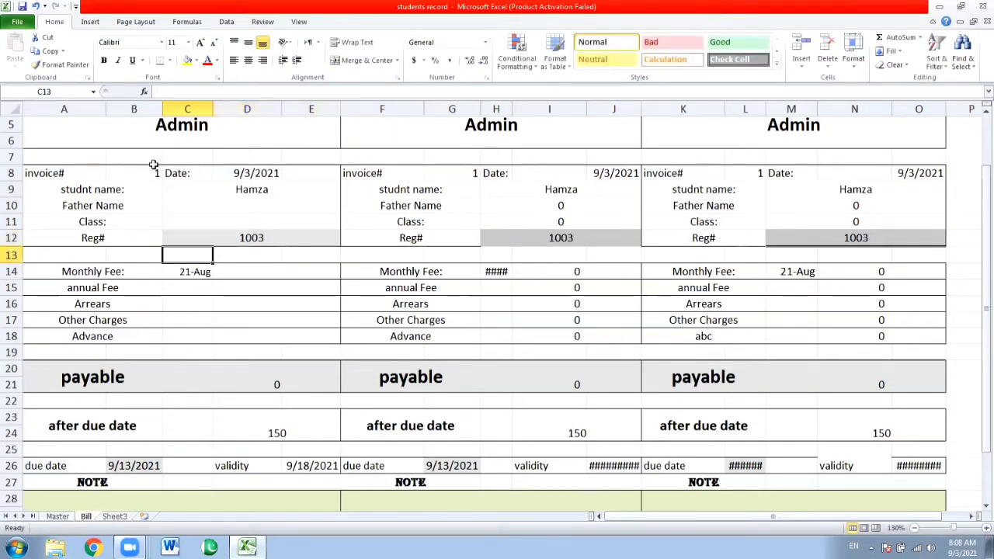
Copy the student name VLOOKUP from C9 into the Father Name cell C10
left_click(180, 189)
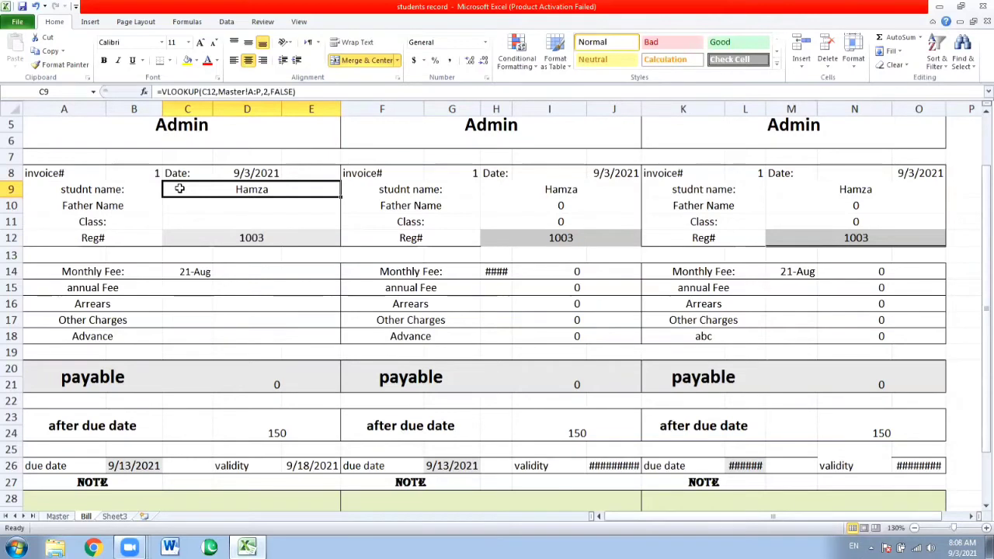
key("Down")
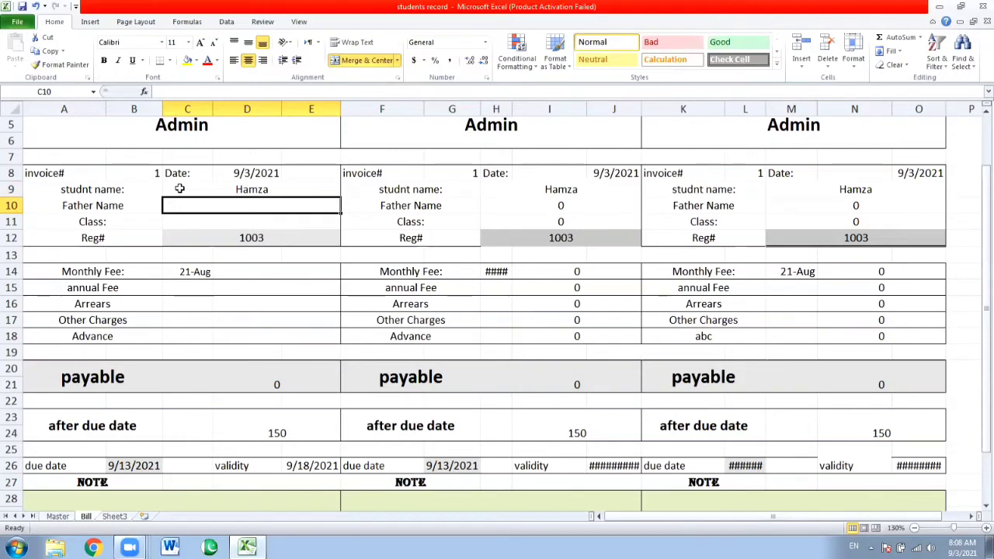
type("=VLOOKUP(C13,Master!A:P,2,FALSE)")
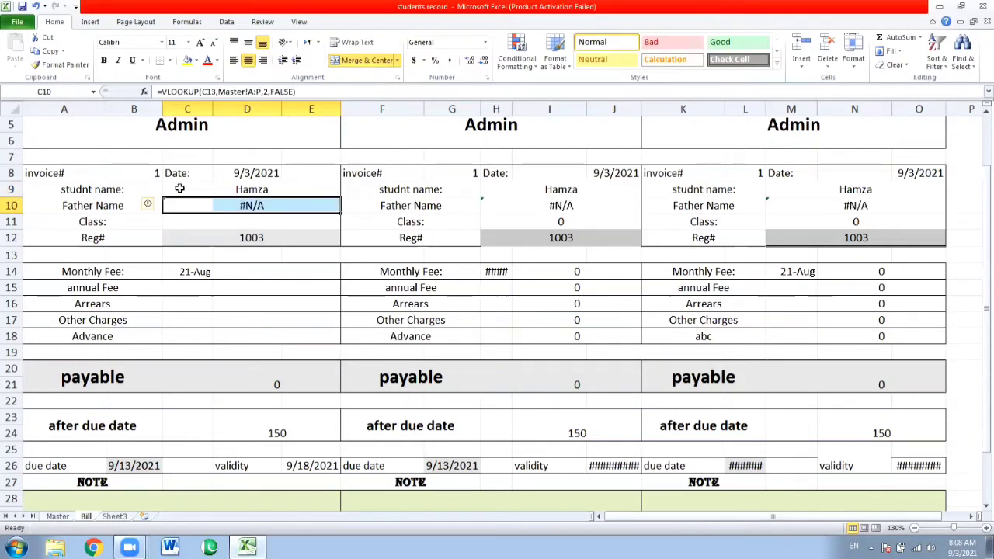
key("Right")
key("Left")
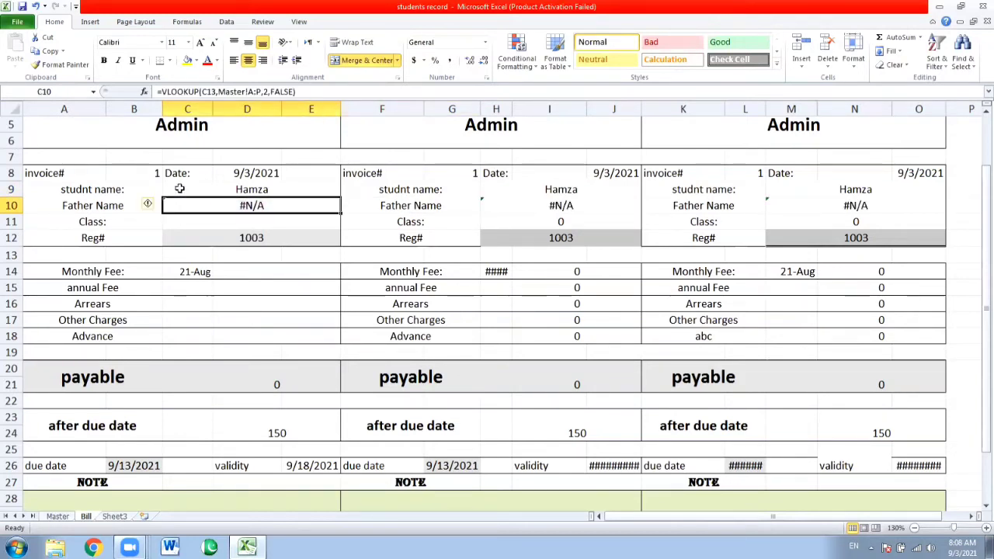
Set the lookup value of the Father Name VLOOKUP in C10 to C12
key("F2")
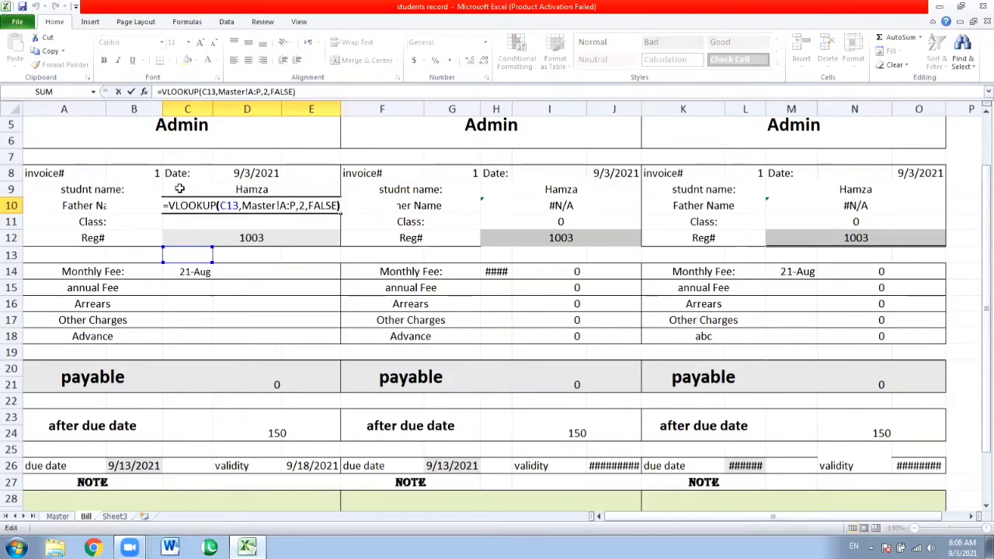
key("Left")
key("Left")
key("Left")
key("Left")
key("Left")
key("Left")
key("Left")
key("Left")
key("Left")
key("Left")
key("Left")
key("Left")
key("Left")
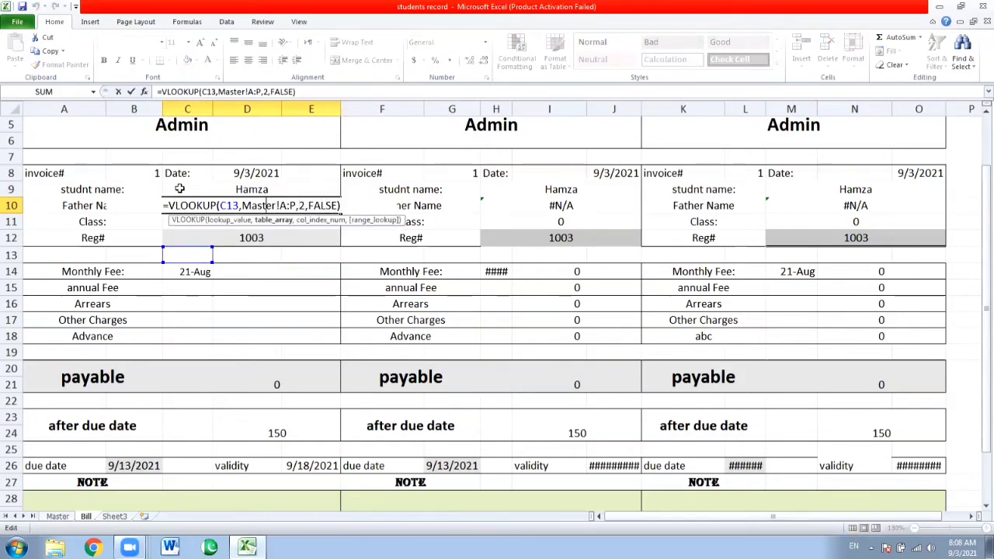
key("Left")
key("Left")
key("Left")
key("Left")
key("Left")
key("Left")
key("Left")
key("BackSpace")
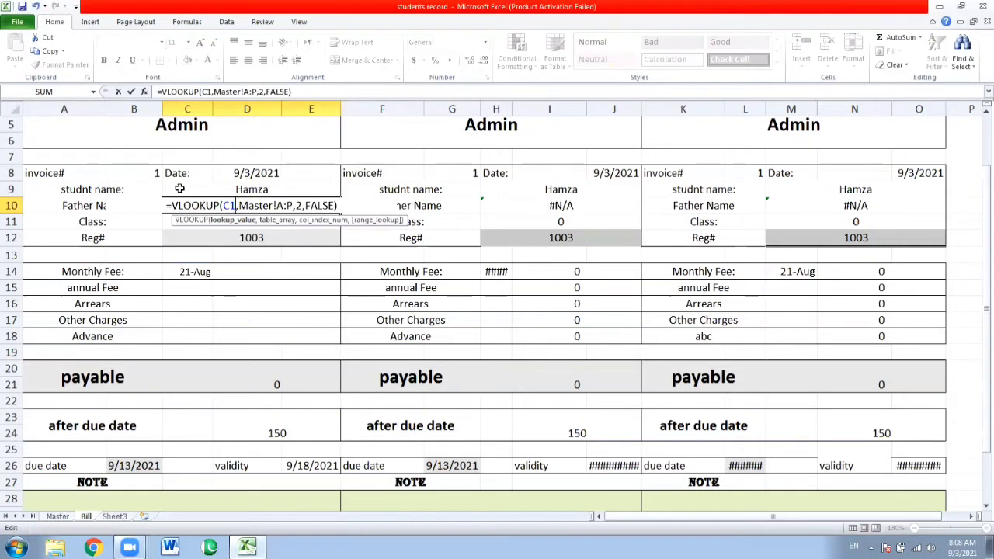
type("2")
Set the column index of the Father Name VLOOKUP to 3 and accept the formula
key("Right")
key("Right")
key("Right")
key("Right")
key("Right")
key("Right")
key("Right")
key("Right")
key("Right")
key("Right")
key("Right")
key("Right")
key("Right")
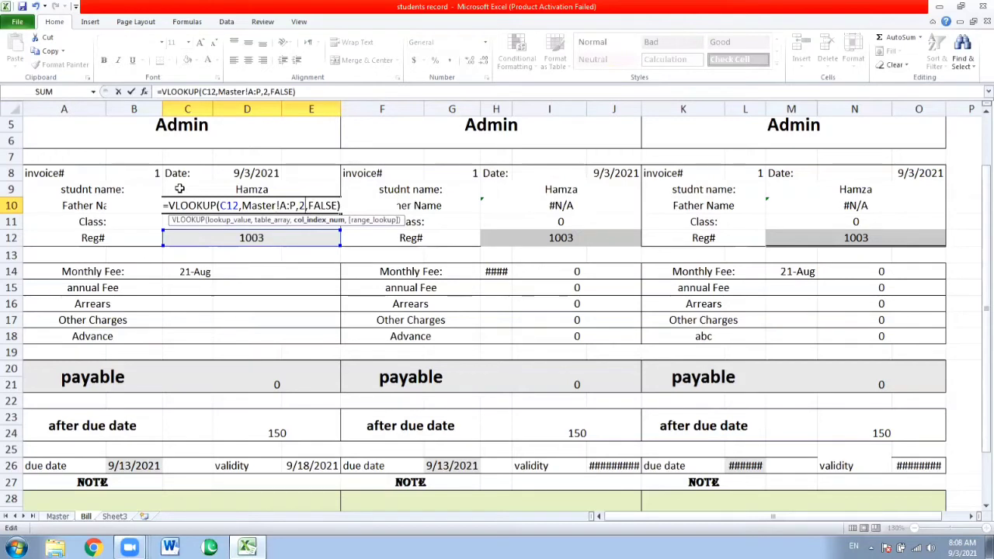
key("BackSpace")
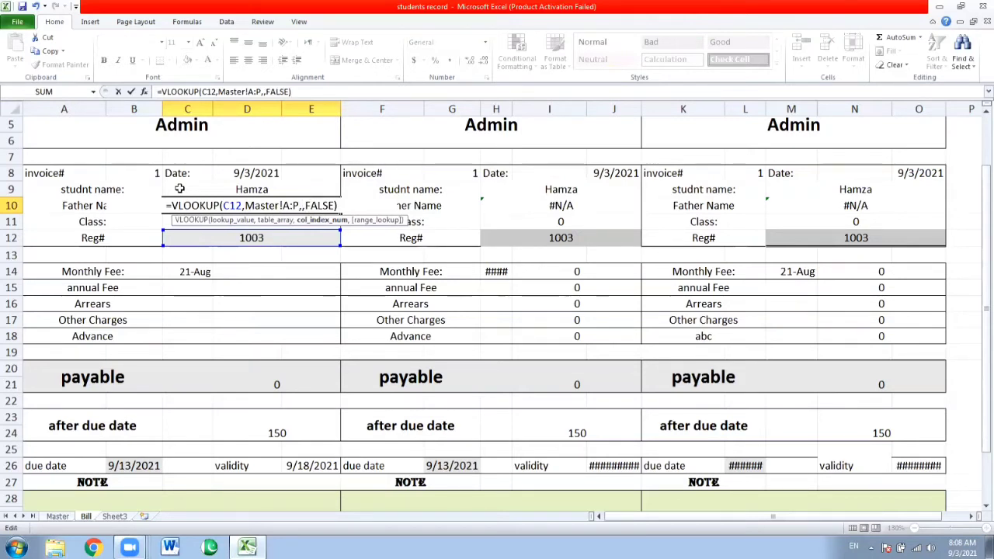
type("3")
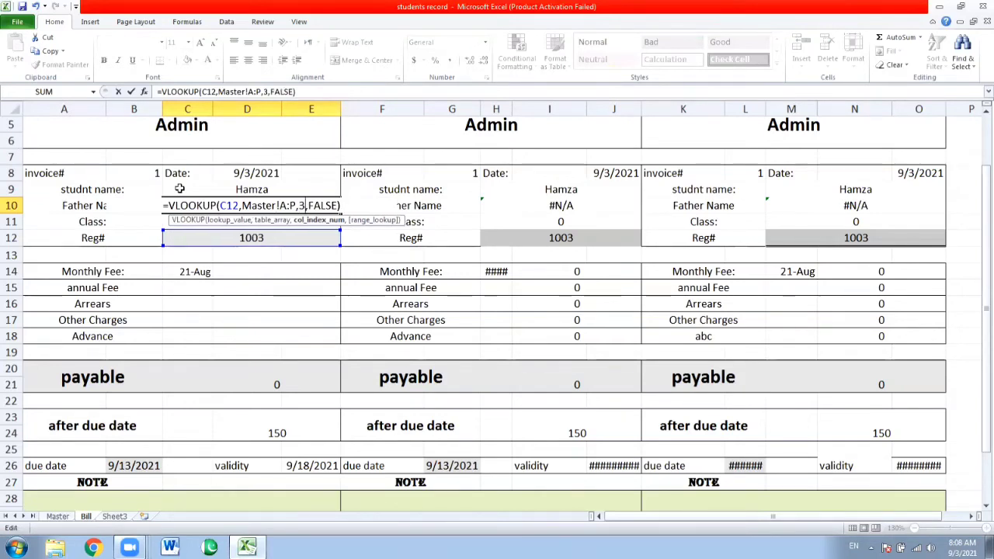
key("Return")
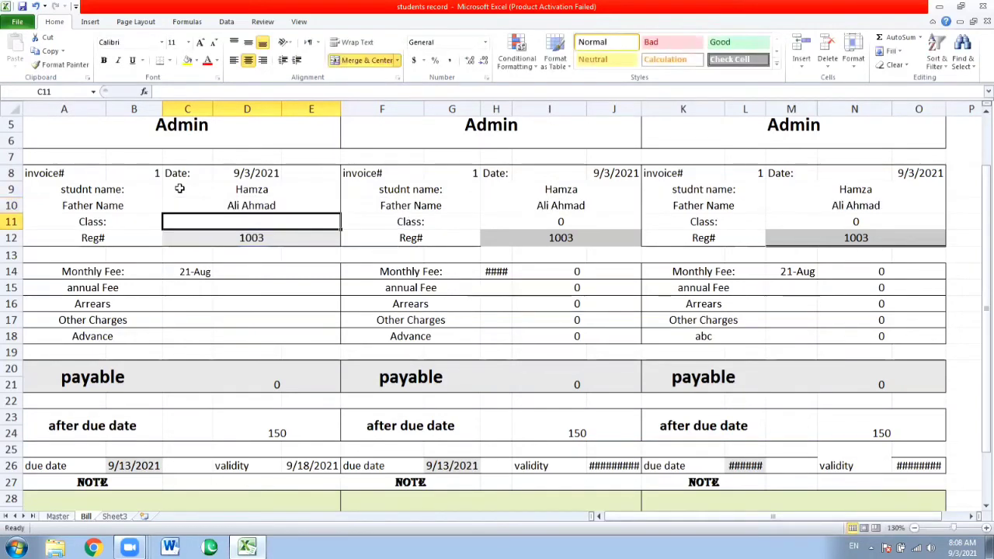
Review the formulas in C9 and C10 and compare the name and father name with the third student's Master row
left_click(220, 189)
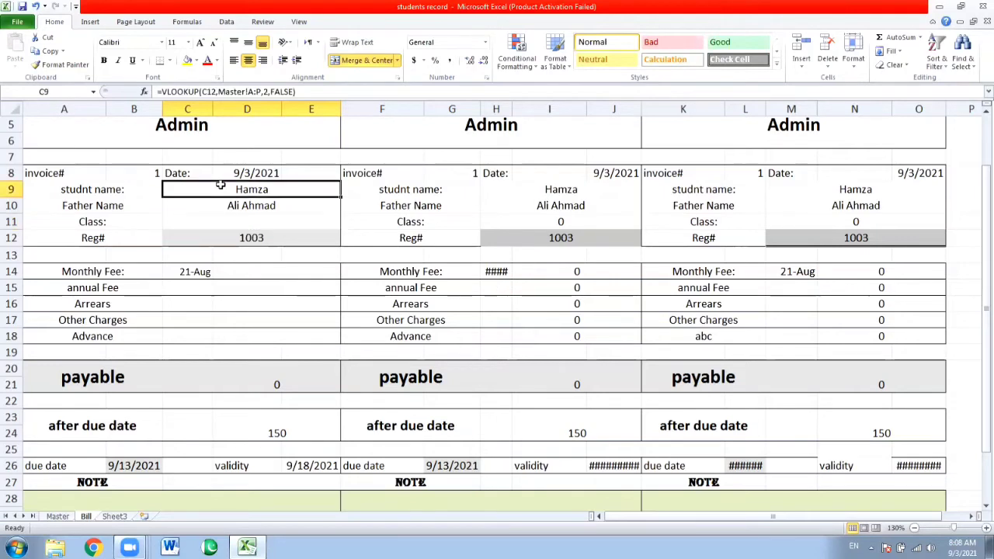
left_click(223, 206)
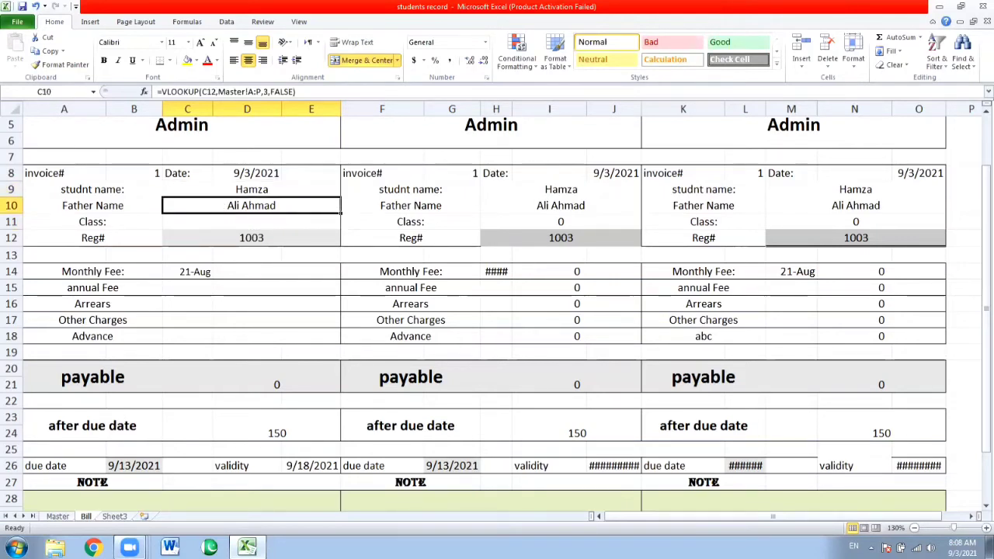
left_click(57, 516)
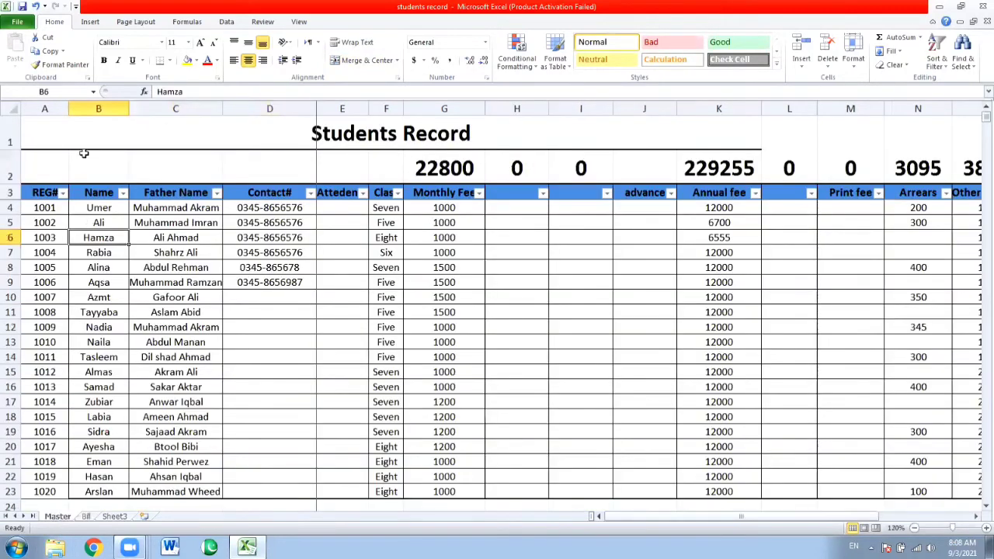
key("Up")
key("Up")
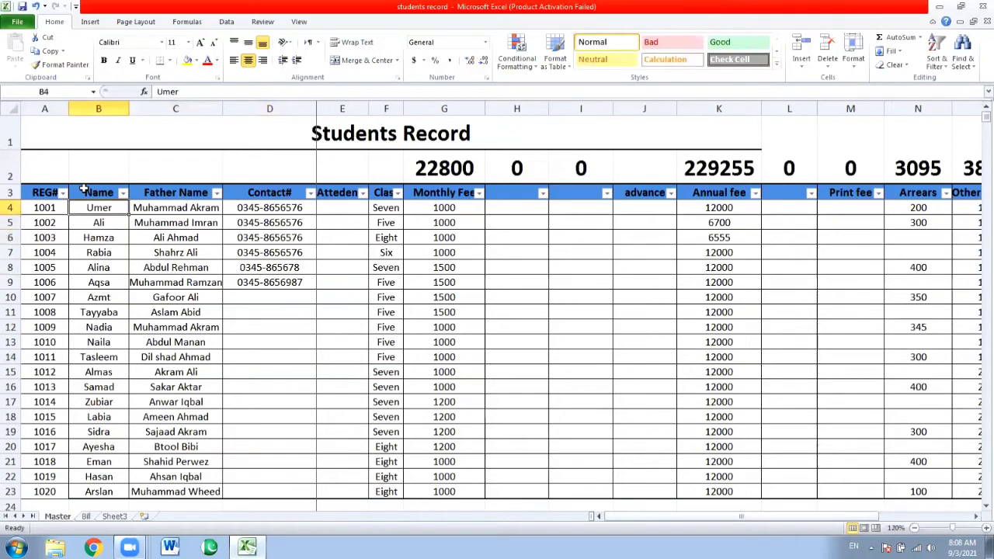
key("Down")
key("Down")
key("Left")
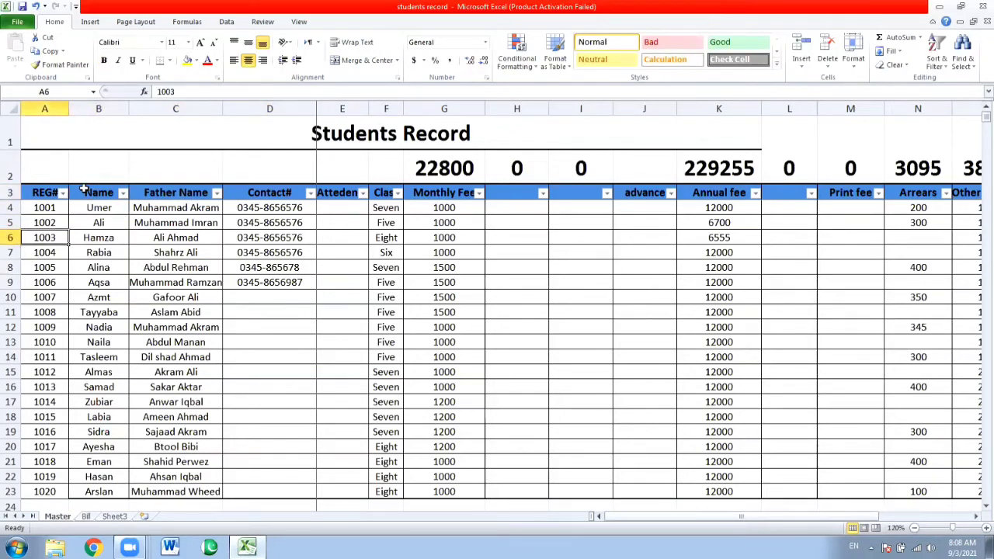
key("Right")
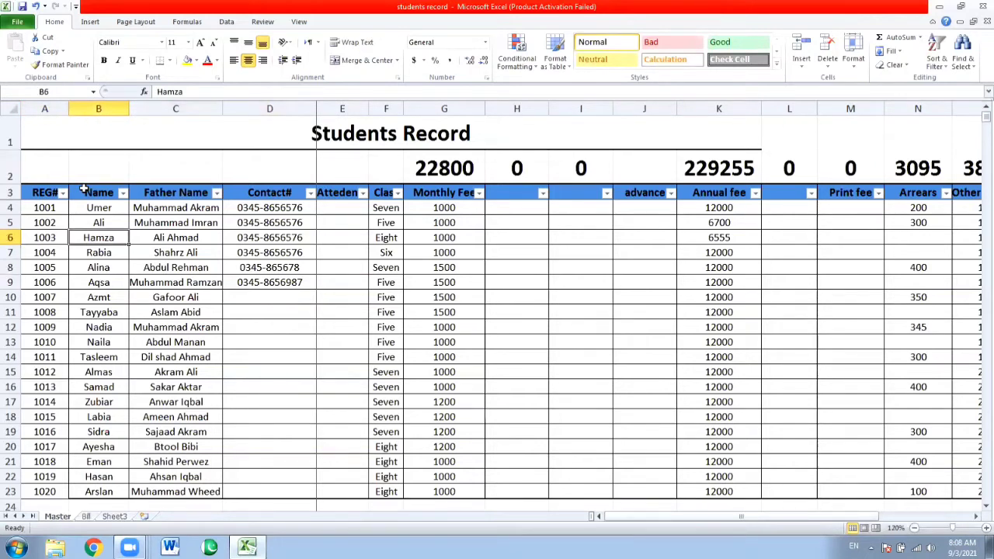
key("Right")
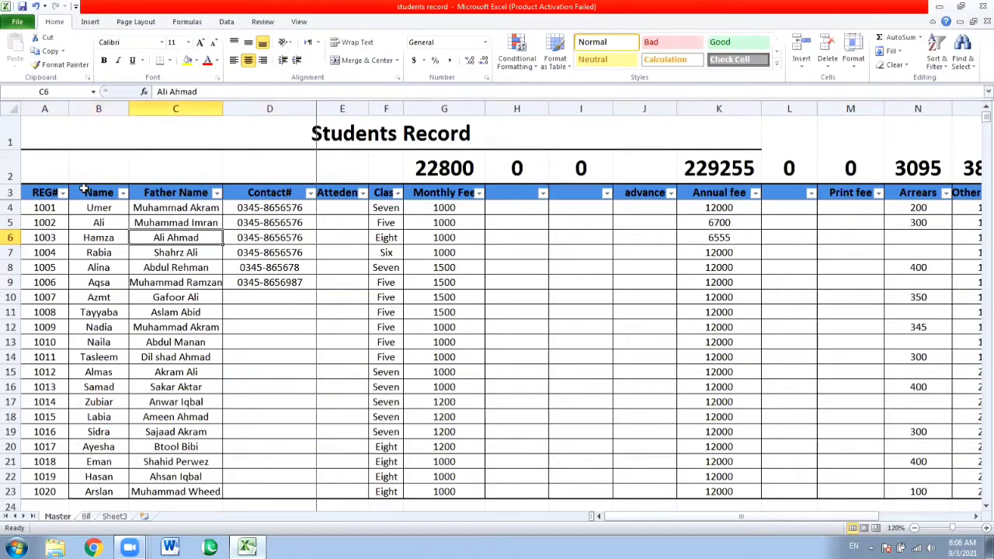
Examine the Class column F entries for the third and fourth students on the Master sheet
key("Right")
key("Right")
key("Right")
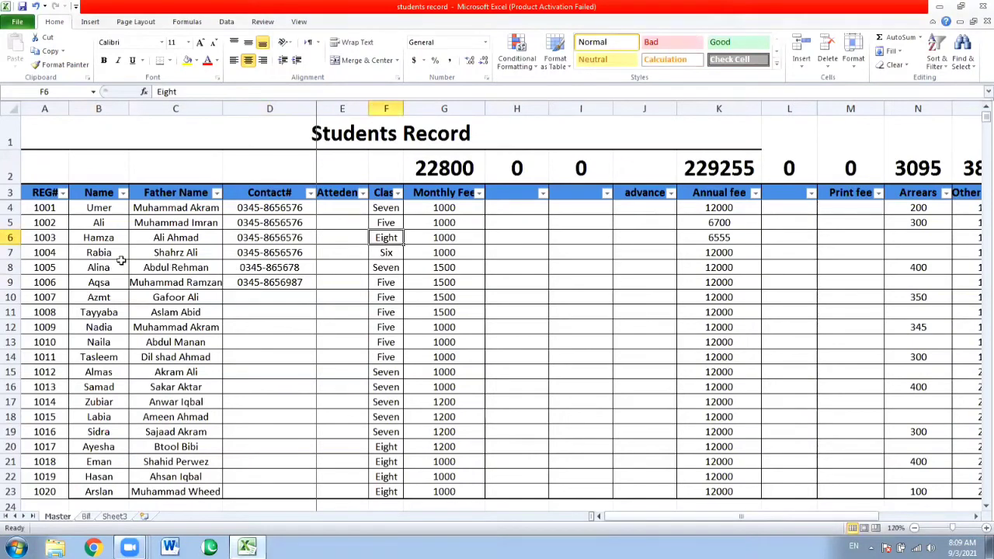
left_click(67, 252)
key("Right")
key("Right")
key("Right")
key("Right")
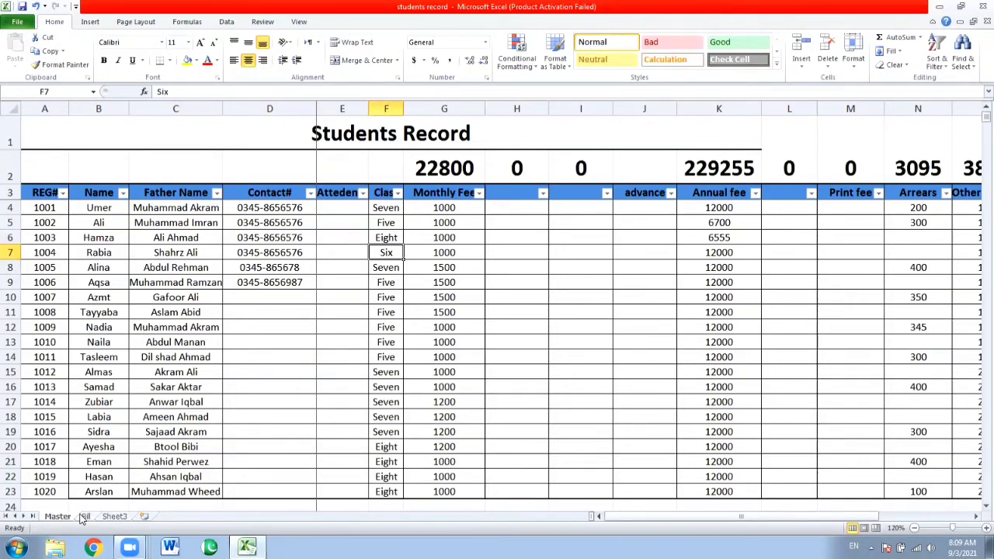
Copy the Father Name VLOOKUP into the Bill sheet's Class cell C11 and set its lookup value to C12
left_click(83, 517)
key("Down")
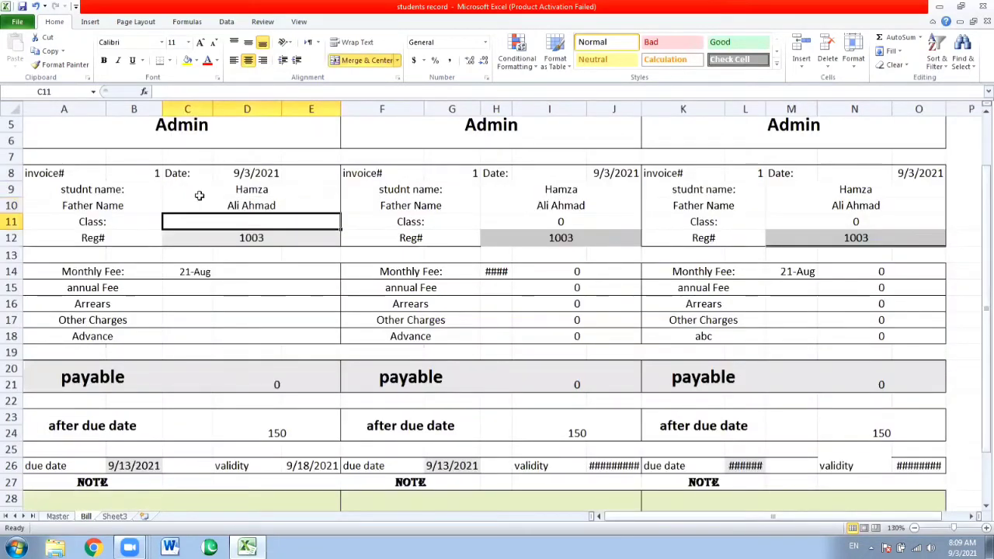
type("=VLOOKUP(C13,Master!A:P,3,FALSE)")
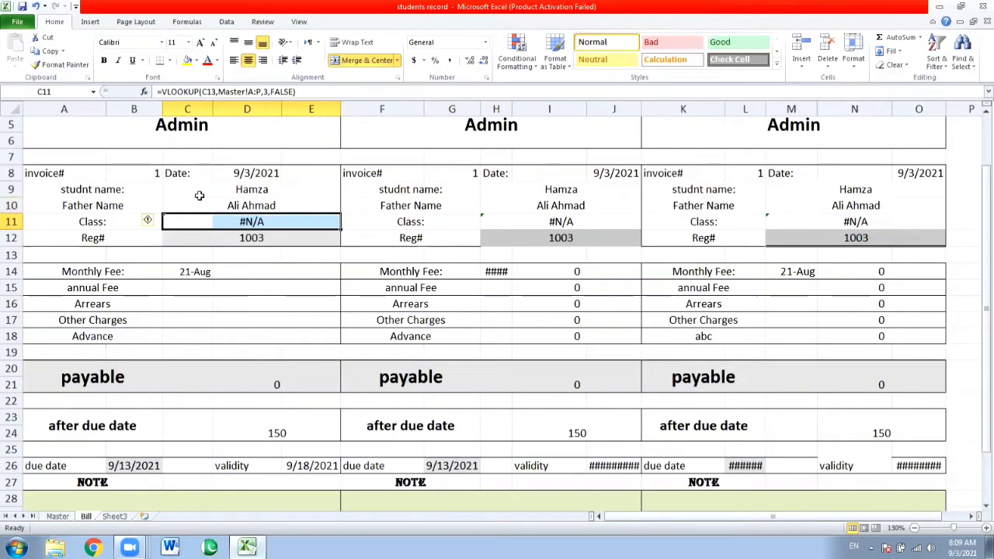
key("F2")
key("Left")
key("Left")
key("Left")
key("Left")
key("Left")
key("Left")
key("Left")
key("Left")
key("Left")
key("Left")
key("Left")
key("Left")
key("Left")
key("Left")
key("Left")
key("Left")
key("Left")
key("Left")
key("Left")
key("Left")
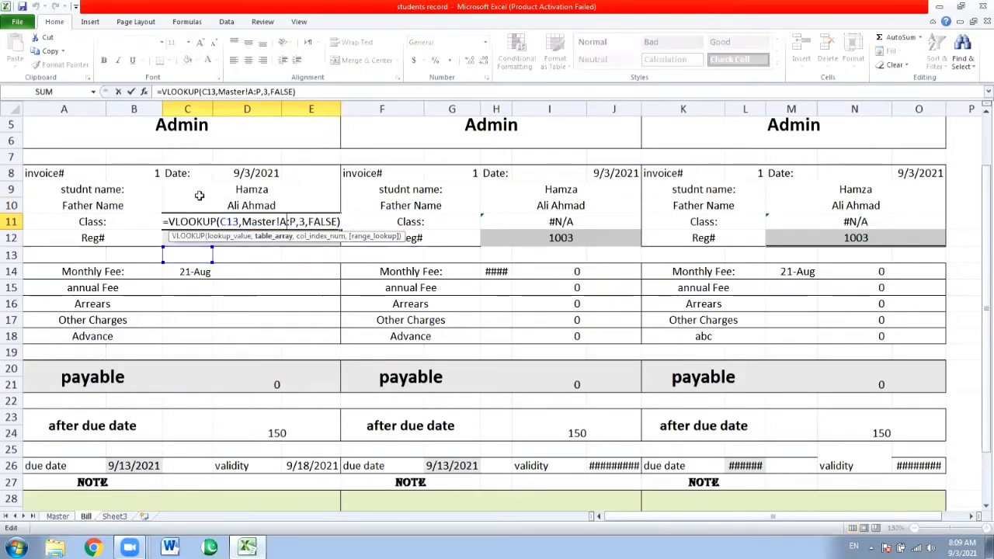
key("BackSpace")
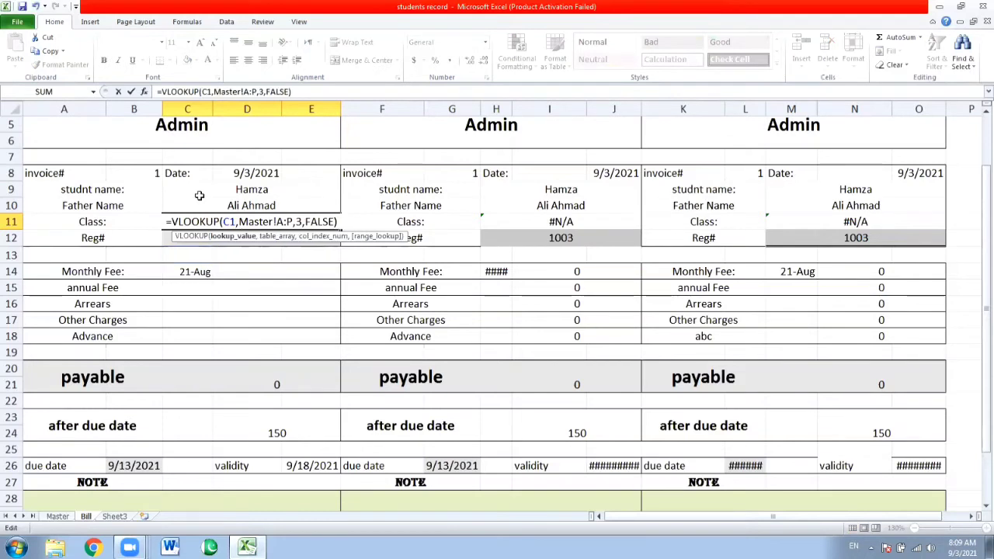
type("2")
Set the column index of the Class VLOOKUP in C11 to 6 and accept the formula
key("Right")
key("Right")
key("Right")
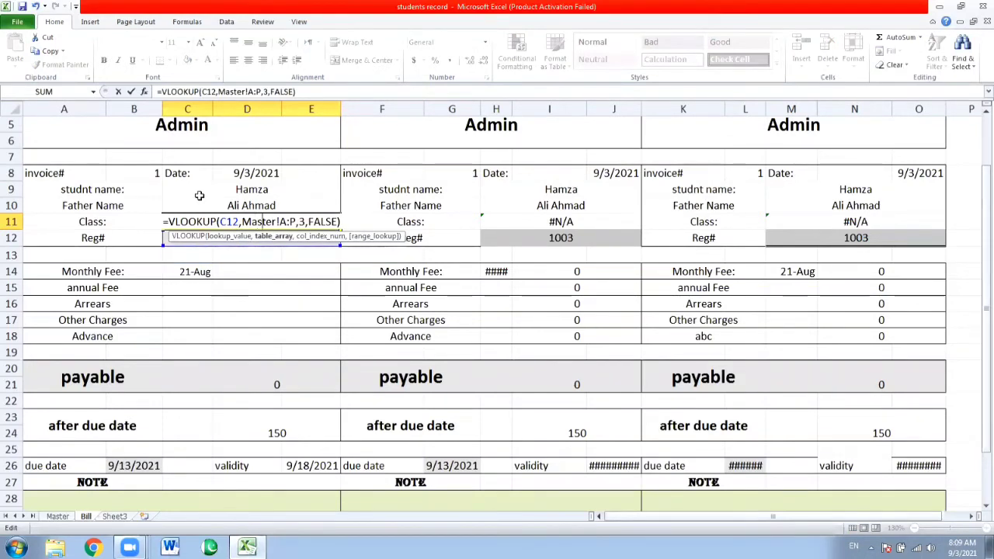
key("Right")
key("Right")
key("Right")
key("Right")
key("Right")
key("Right")
key("Right")
key("Right")
key("Right")
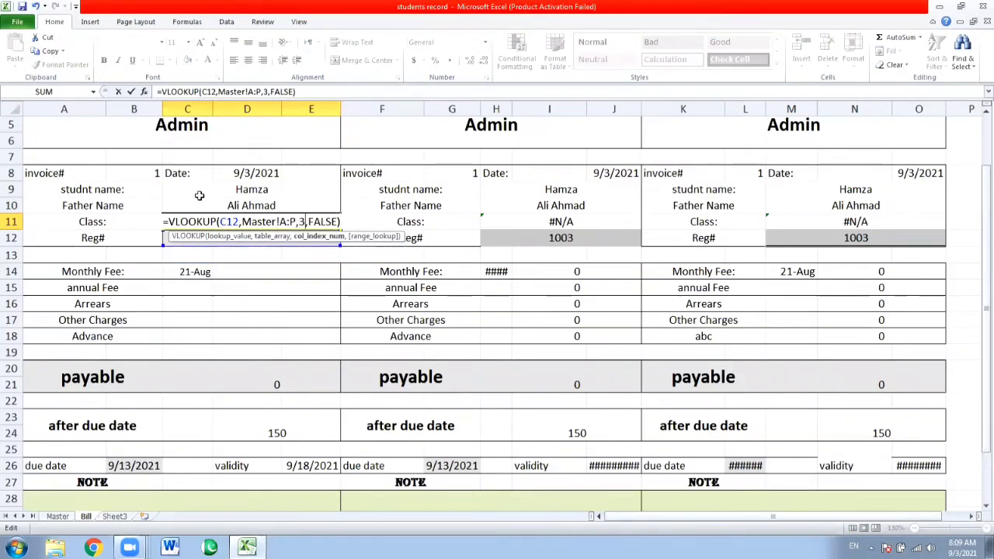
key("BackSpace")
type("6")
key("Return")
key("Up")
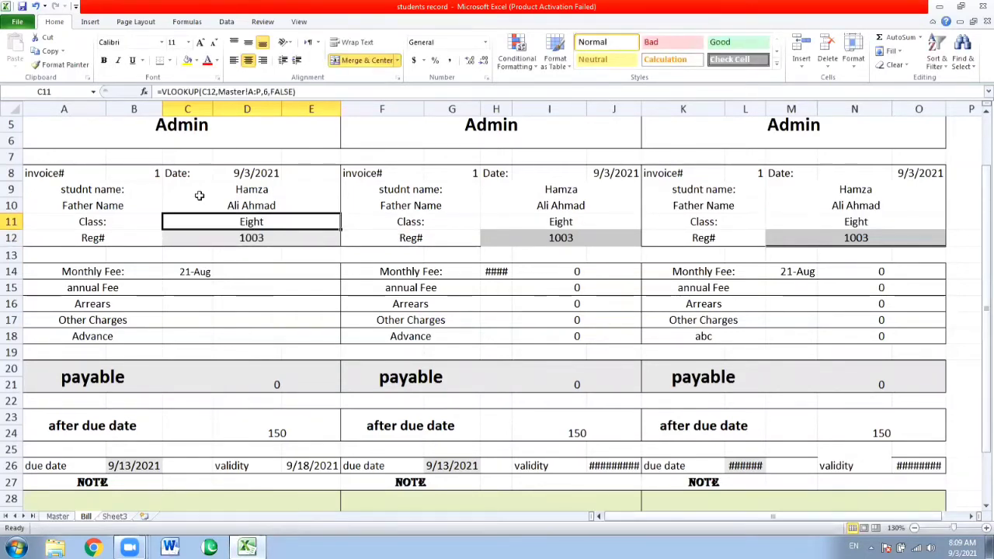
Enter the first student's registration number in the Bill's Reg# cell C12 and check the name, father name and class fields
key("Down")
type("1001")
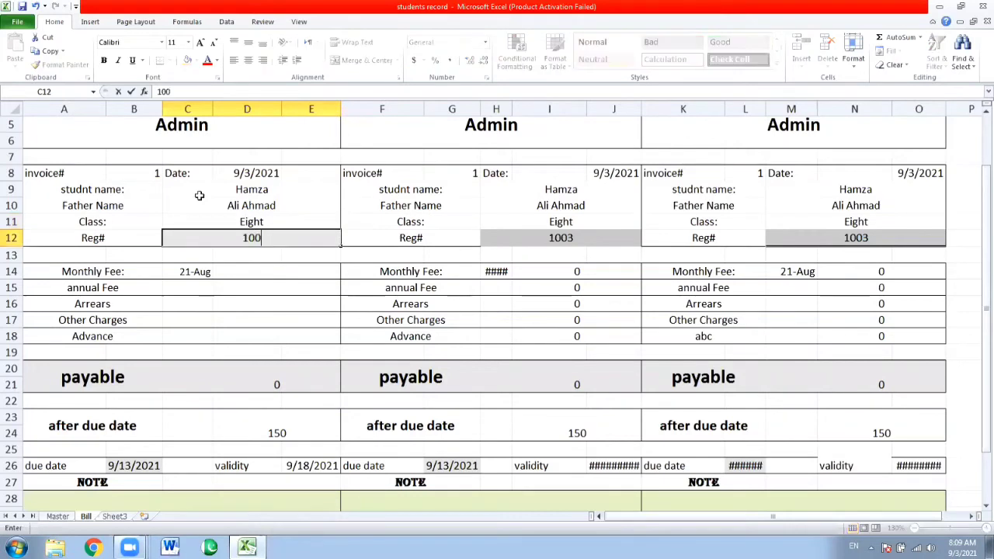
key("Return")
key("Return")
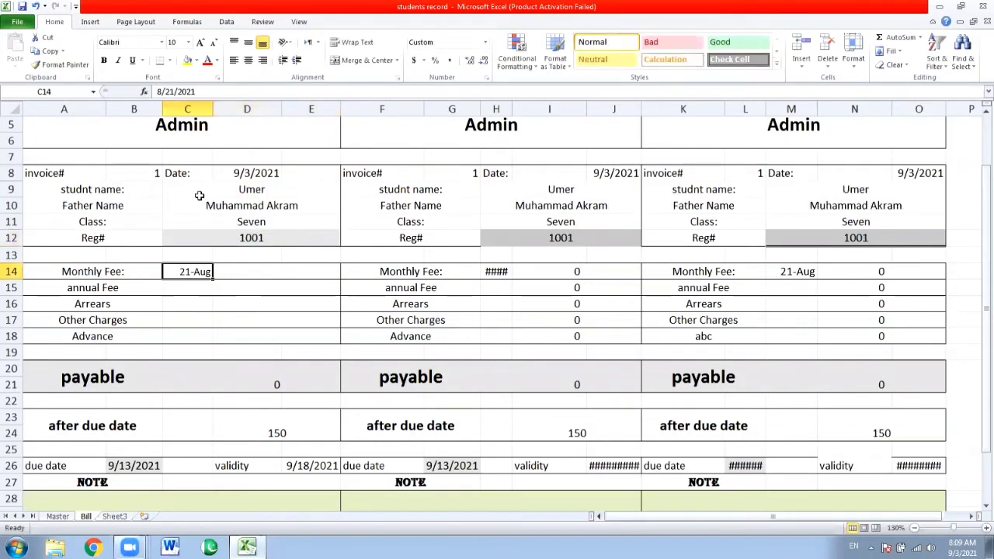
key("Down")
key("Up")
key("Up")
key("Up")
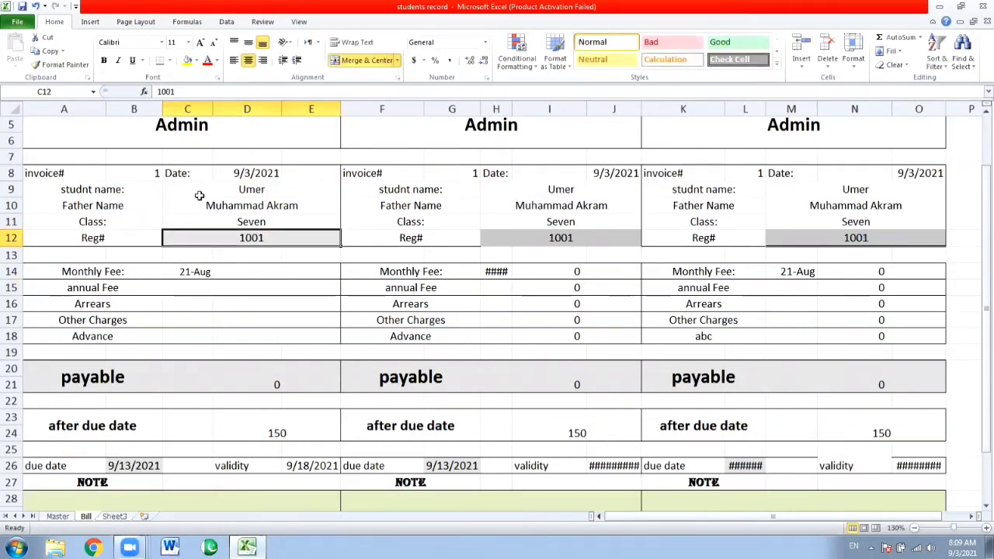
key("Up")
key("Up")
key("Up")
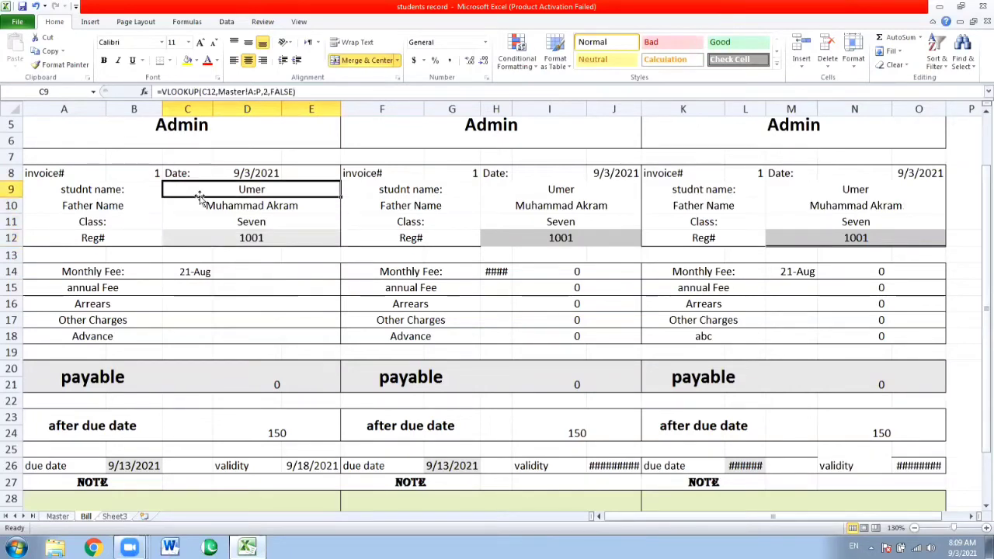
Enter the second student's registration number in Reg# cell C12 and review the Father Name and Class formulas
key("Down")
key("Down")
key("Down")
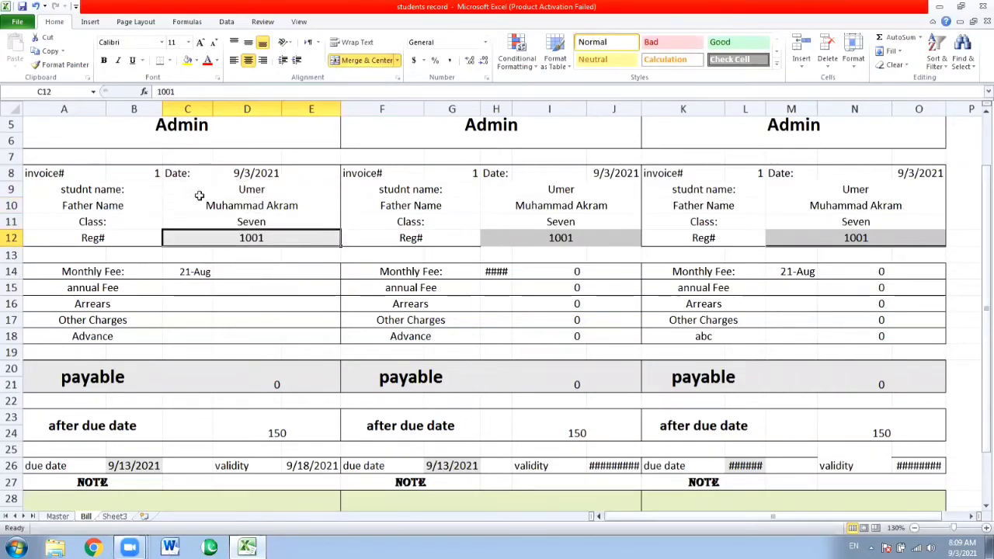
type("1")
type("02")
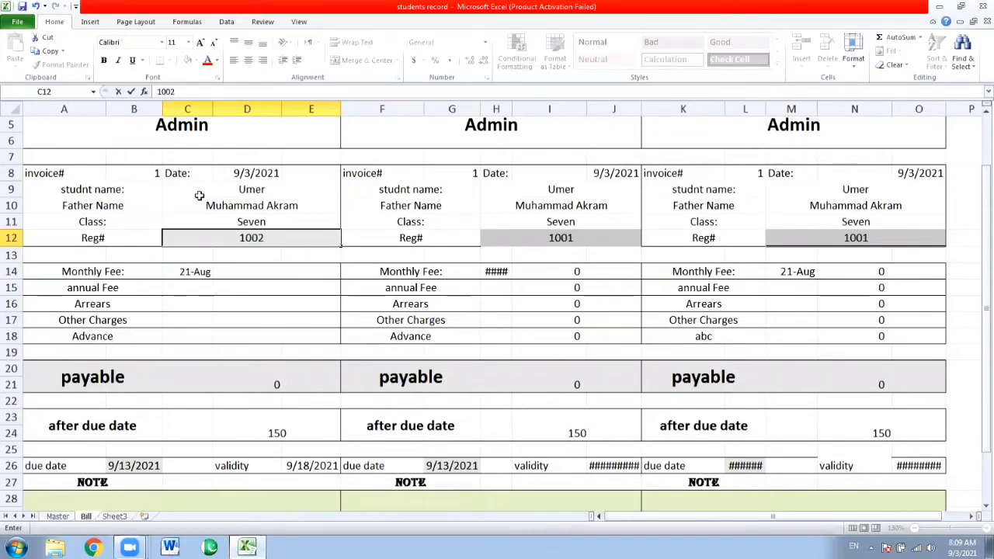
key("Return")
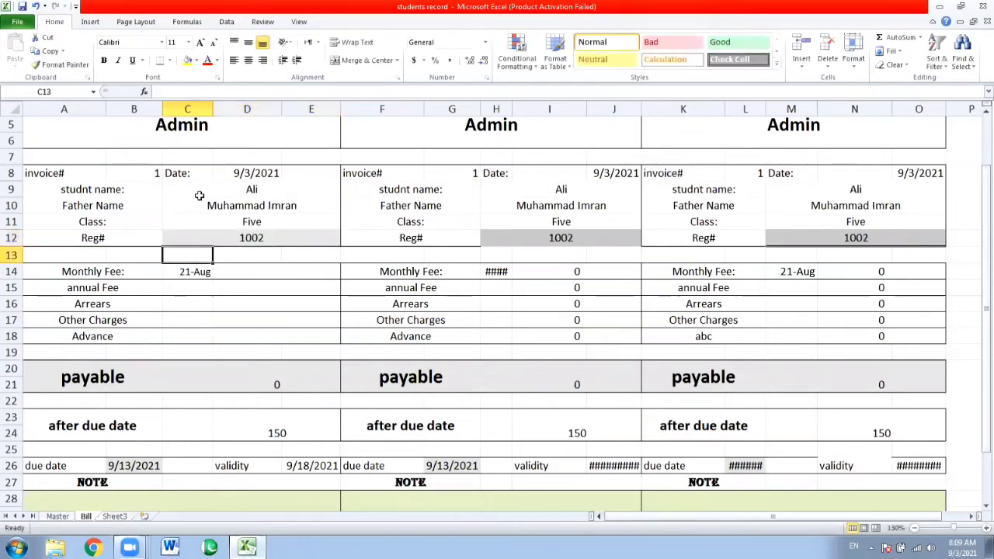
key("Up")
key("Up")
left_click(200, 198)
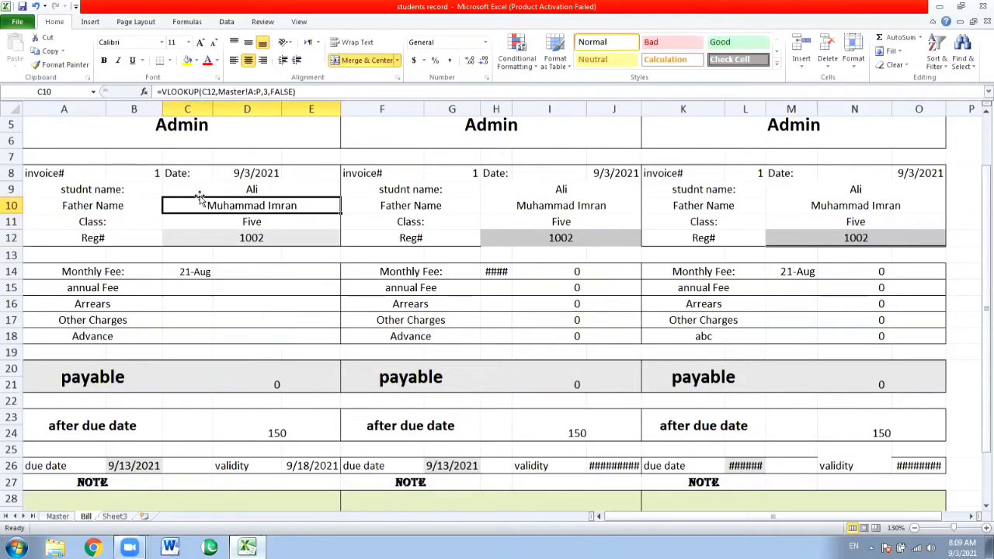
key("Down")
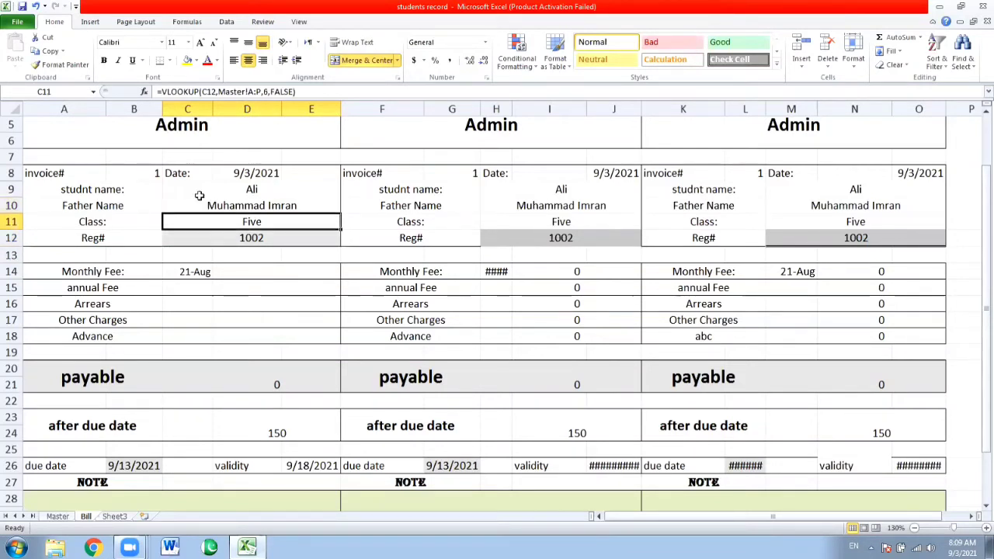
Start a VLOOKUP formula in the Monthly Fee amount cell D14 with Reg# cell C12 as its lookup value
key("Down")
key("Down")
key("Down")
key("Right")
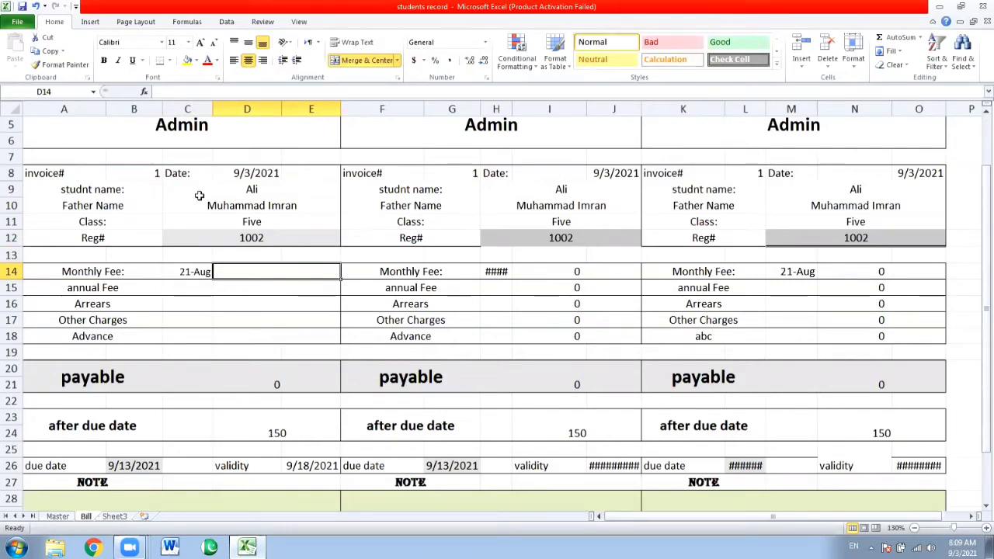
type("=")
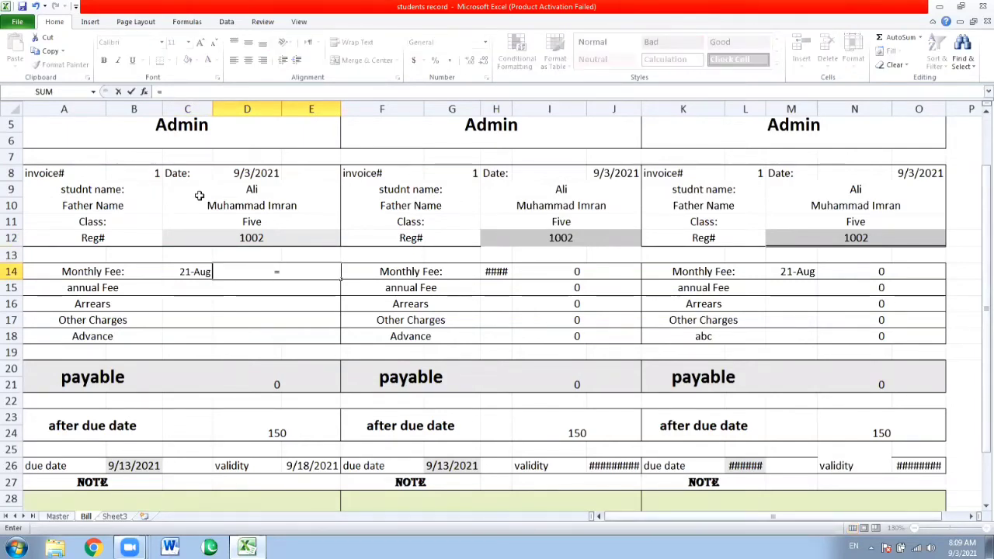
type("vl")
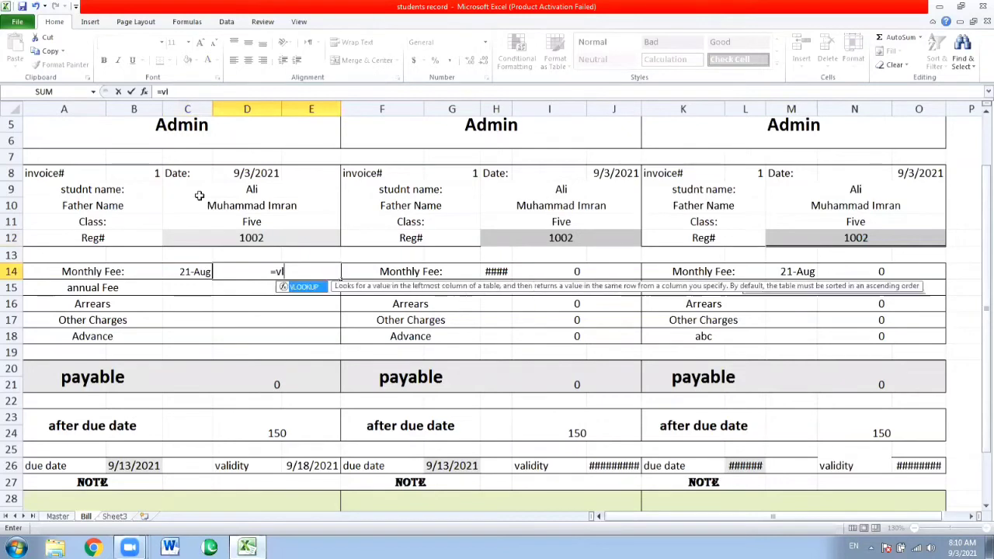
type("ookup")
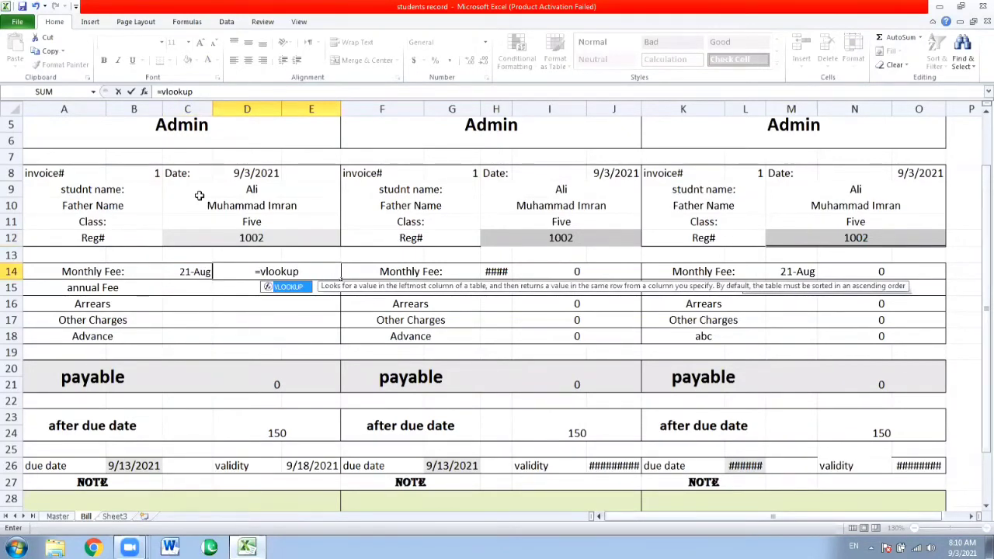
type("(")
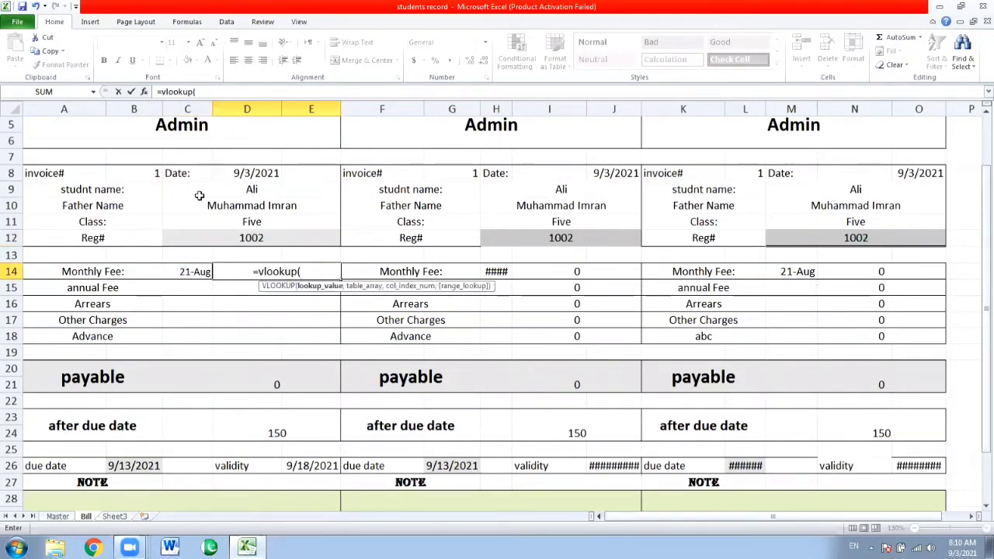
left_click(239, 238)
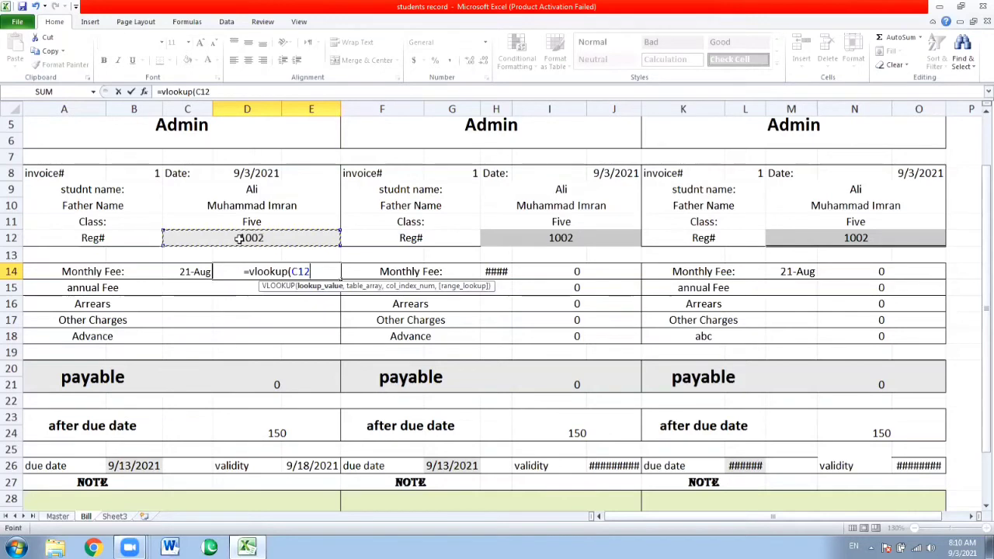
type(",")
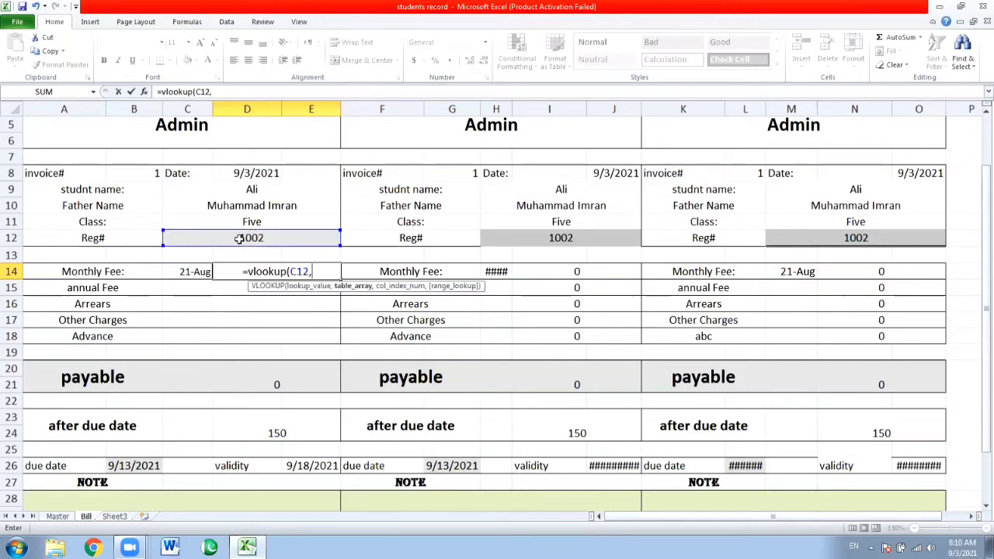
Complete the Monthly Fee VLOOKUP with table array Master!A:P, column index 7 and exact match FALSE, and accept it
left_click(57, 516)
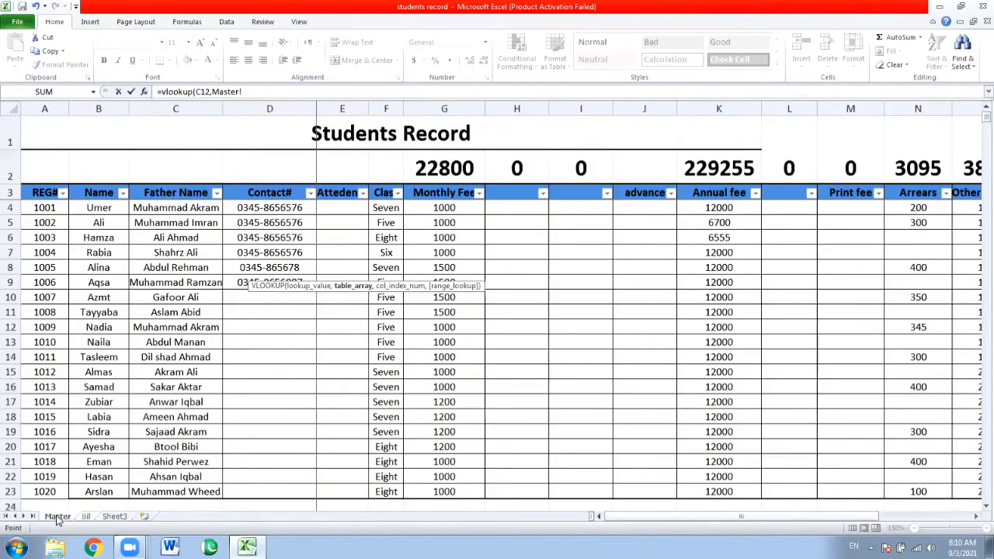
type("a")
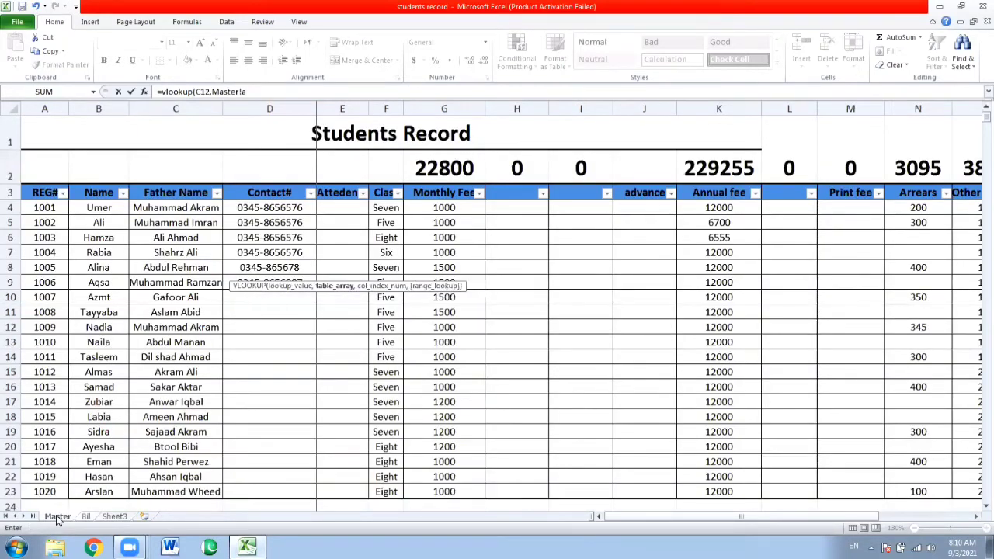
type(":p")
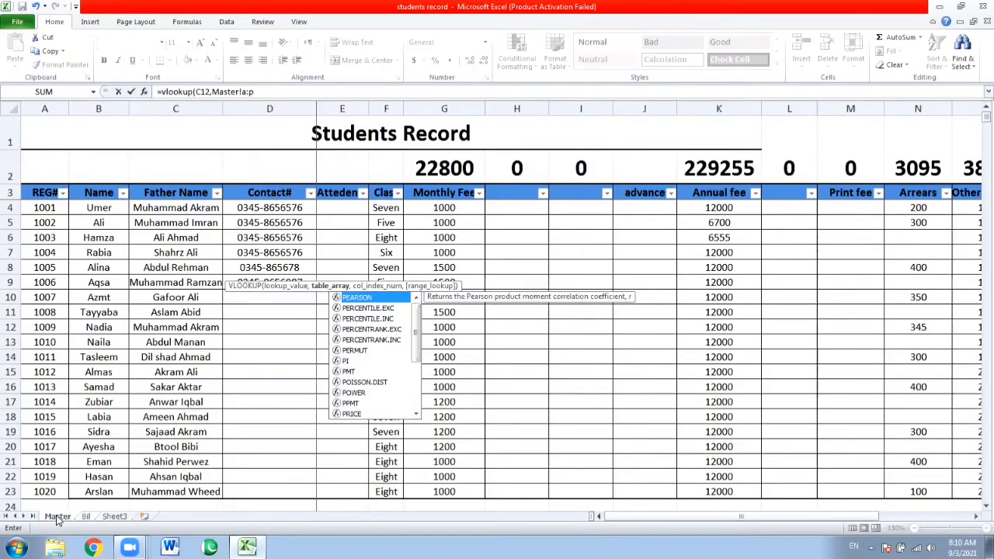
type(",7")
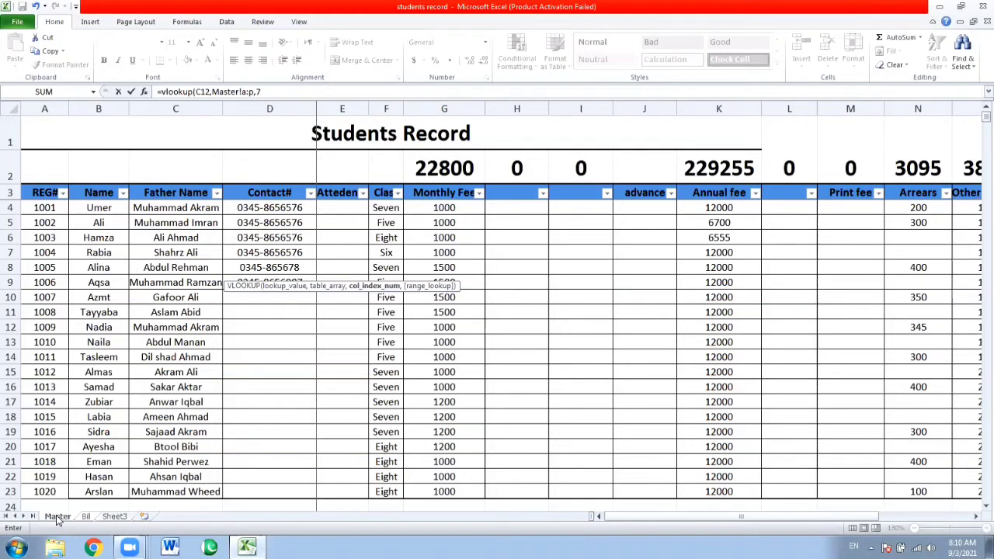
type(",")
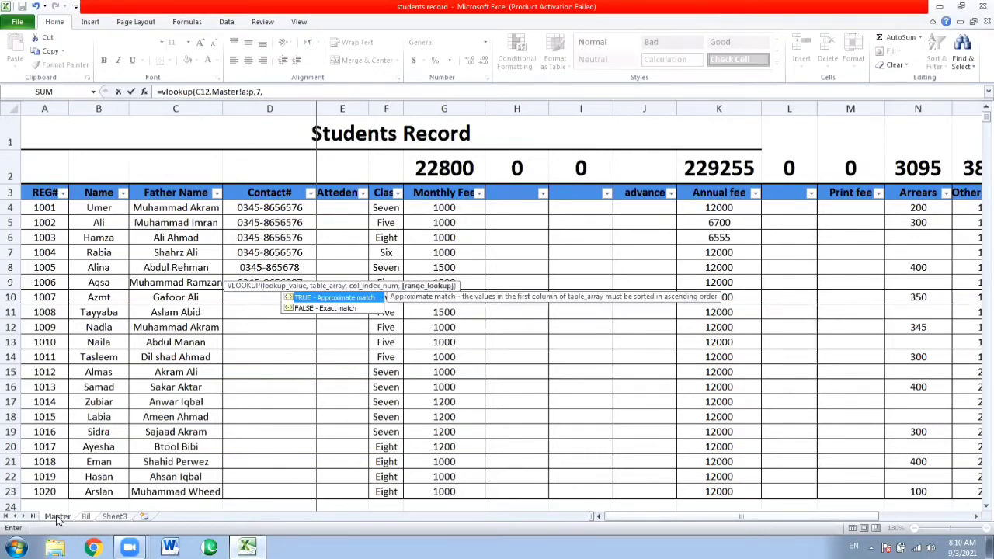
type("fals")
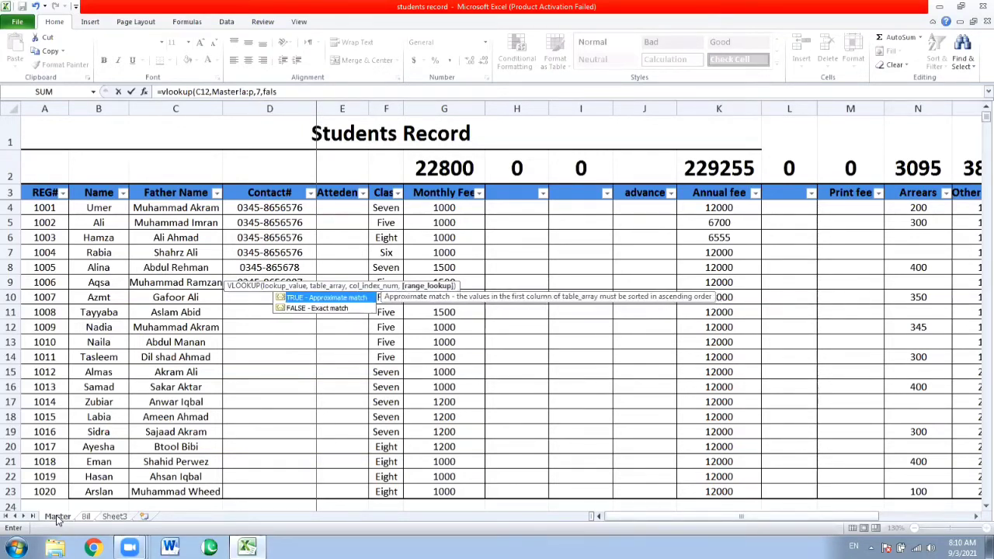
type("e")
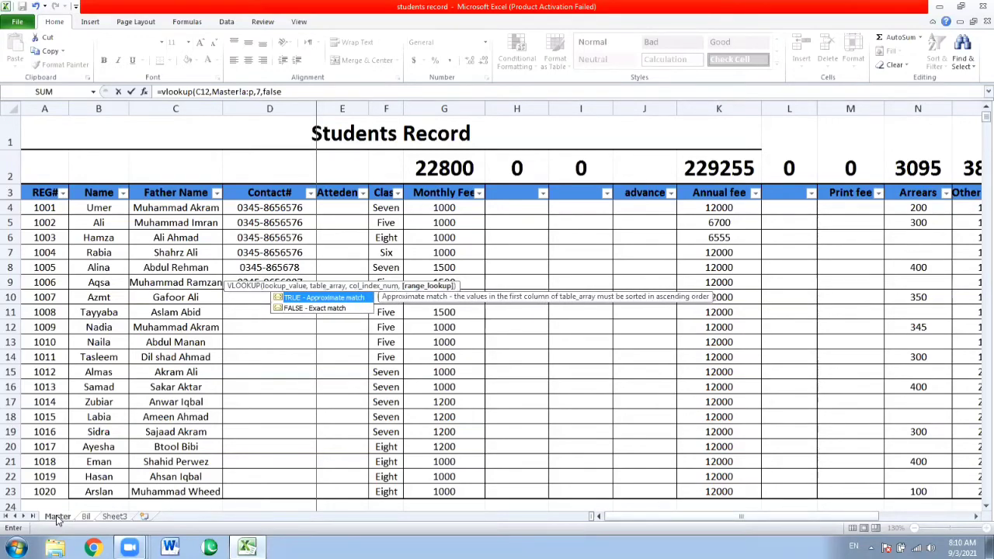
type(")")
key("Return")
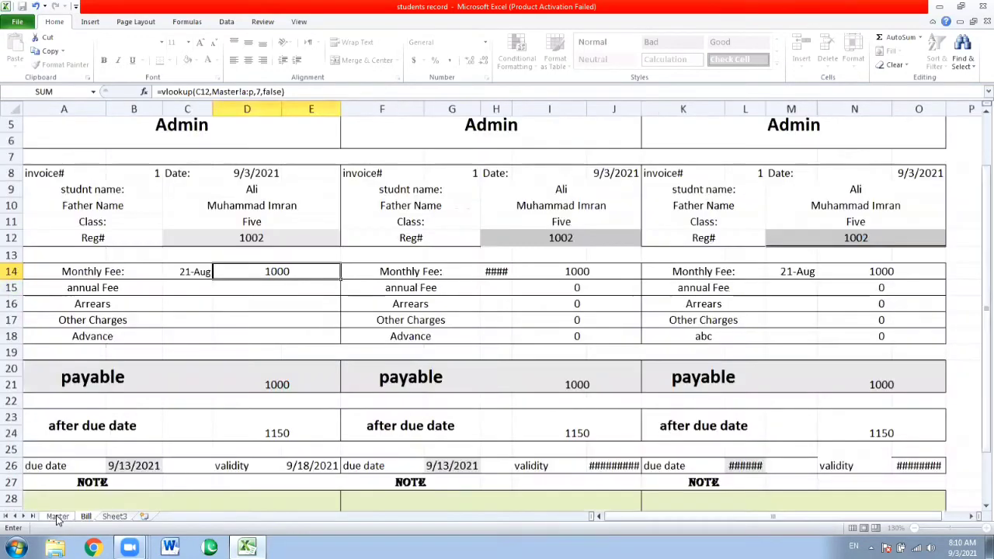
left_click(254, 269)
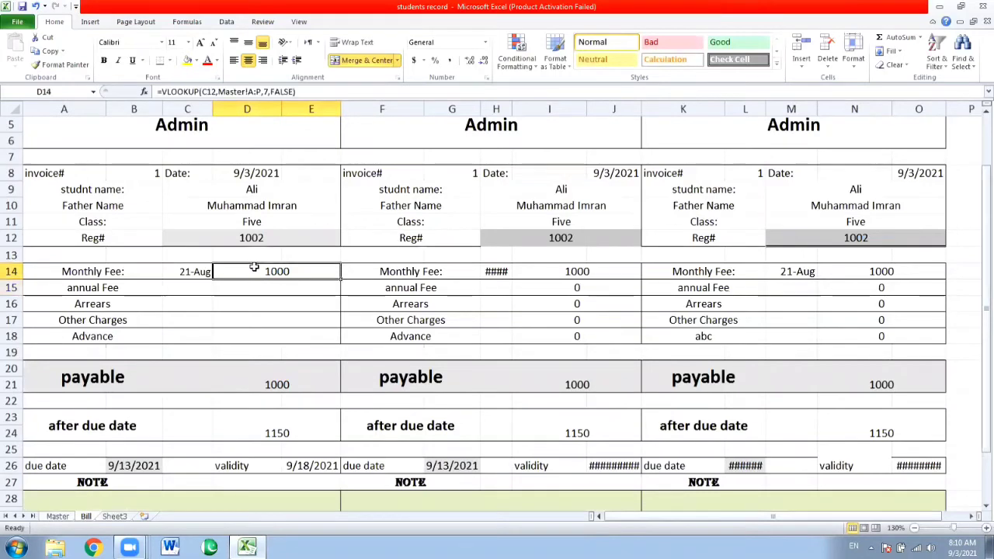
Set the second student's Monthly Fee in cell G5 of the Master sheet to 500
left_click(58, 518)
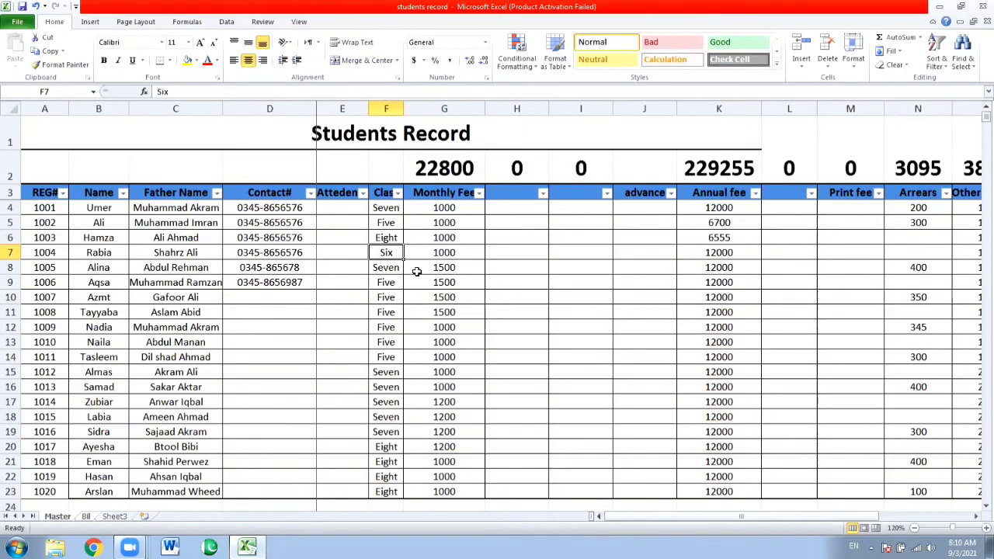
key("Up")
key("Right")
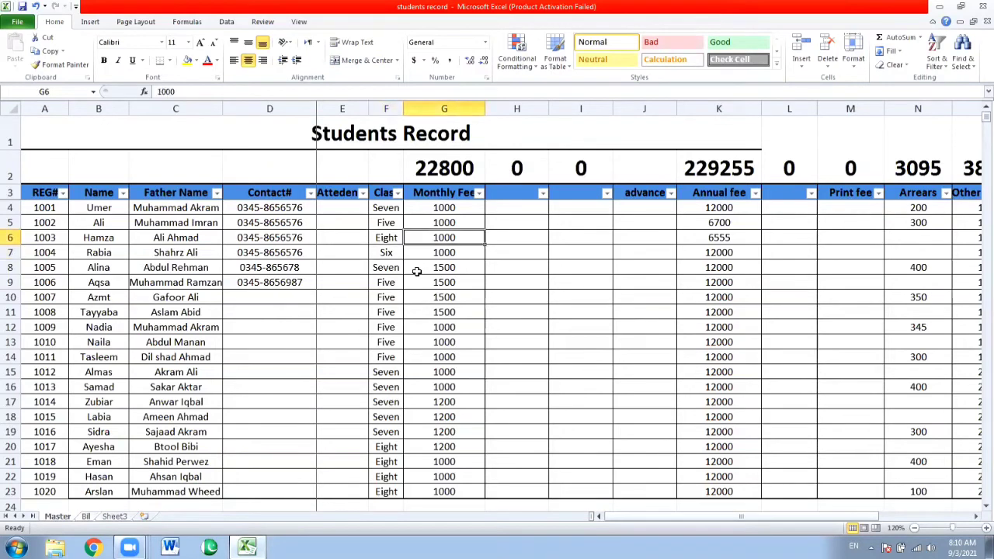
key("Up")
type("50")
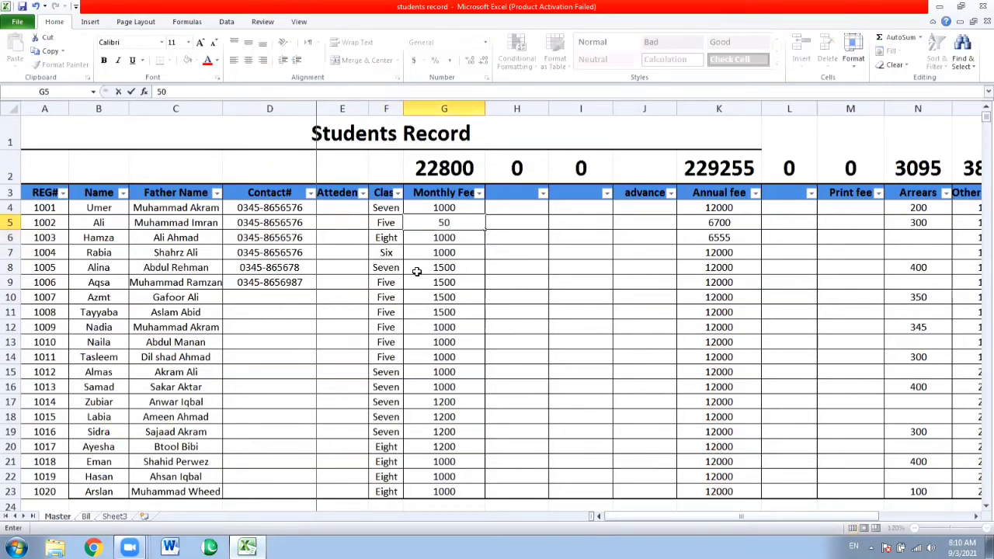
type("0")
key("Return")
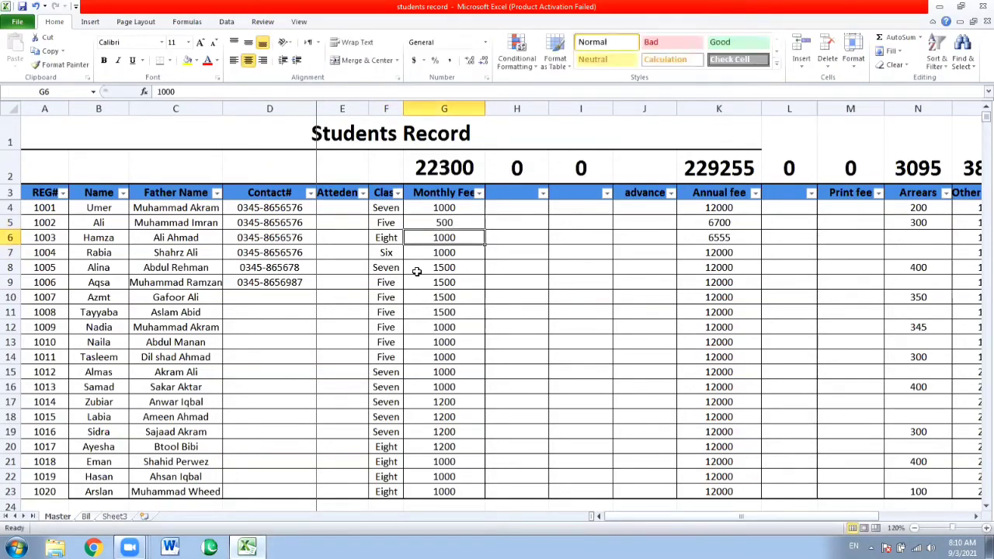
Set the third student's Monthly Fee in G6 to 1500 and return to the Bill sheet
type("1500")
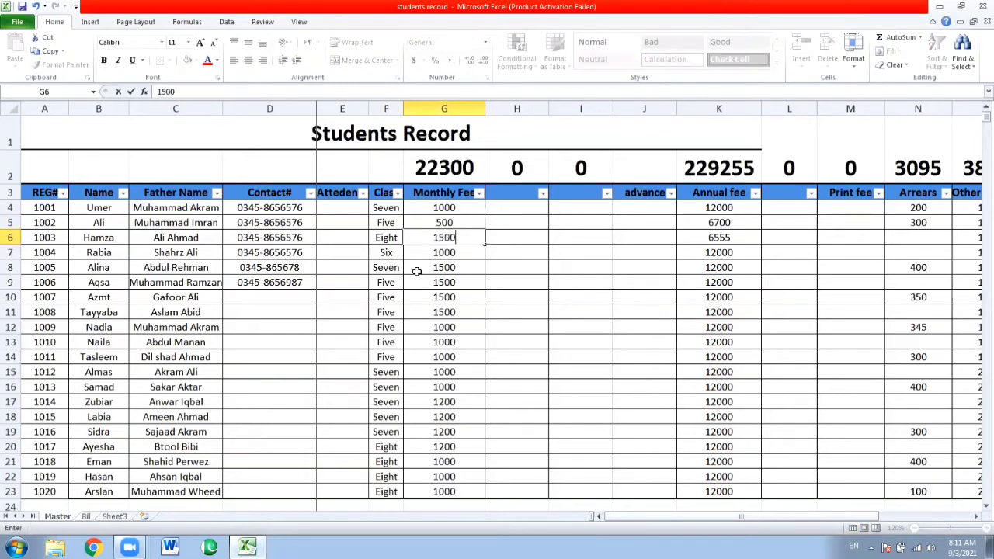
key("Return")
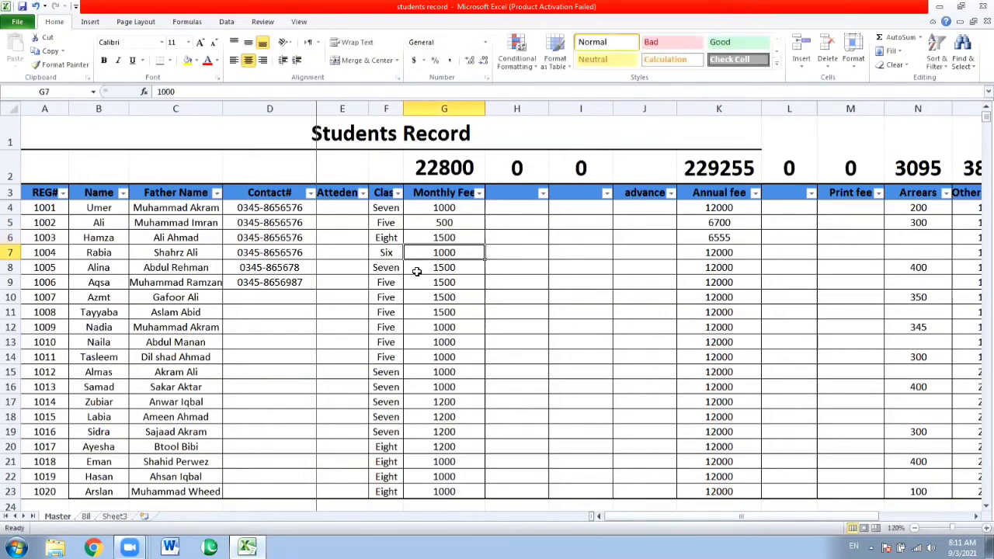
left_click(85, 517)
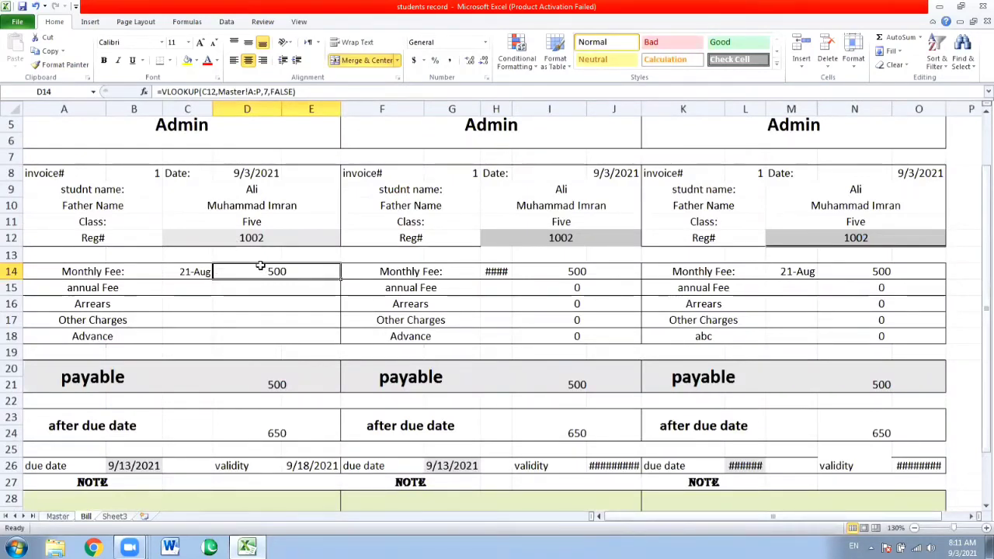
Enter the first student's registration number in the bill's Reg# cell C12
left_click(258, 234)
type("1")
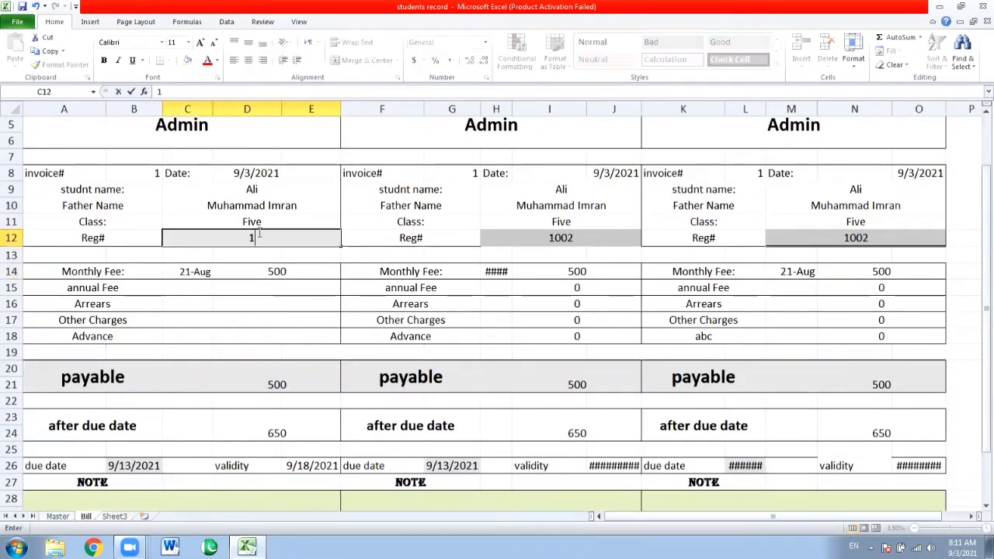
type("001")
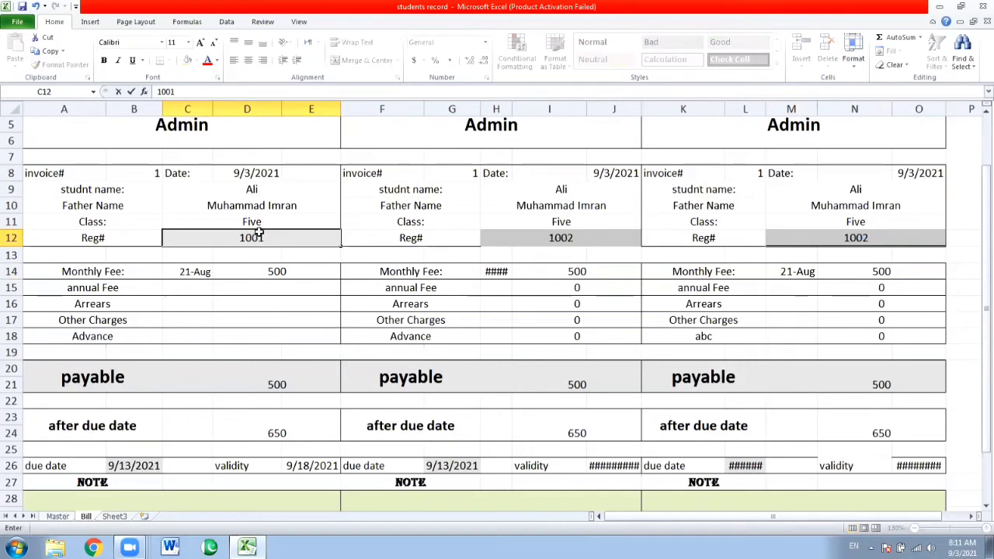
key("Return")
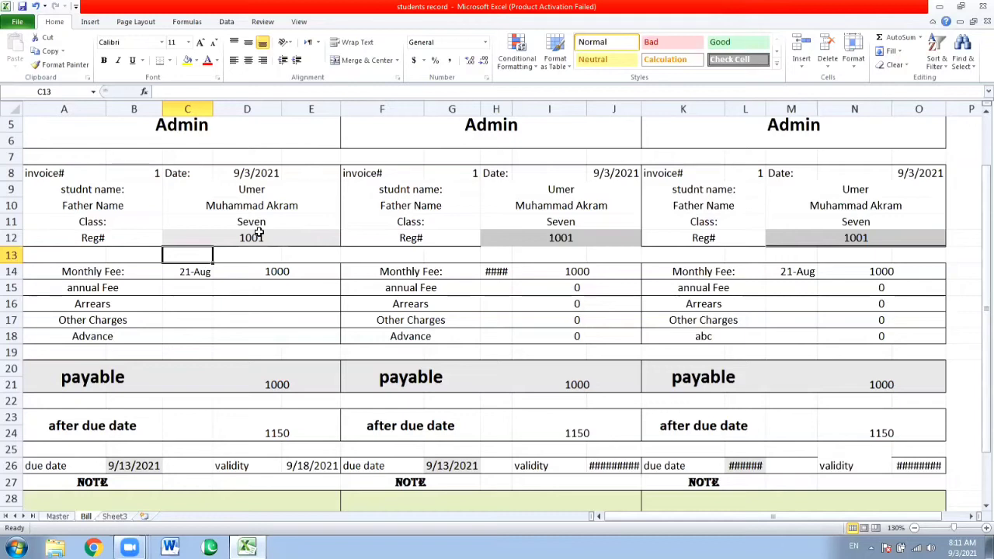
Copy the Monthly Fee VLOOKUP formula into the annual Fee amount cell D15
key("Down")
key("Right")
key("Down")
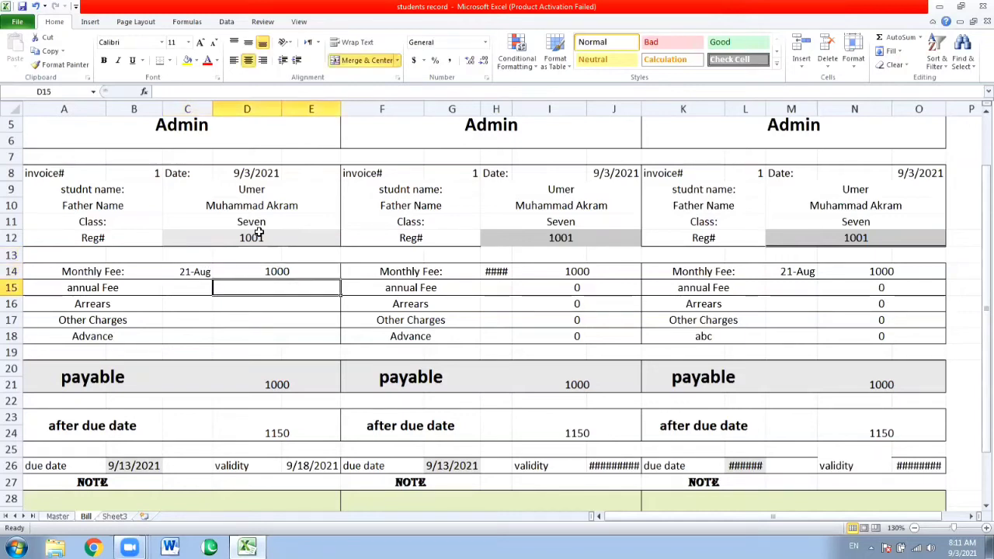
key("ctrl+v")
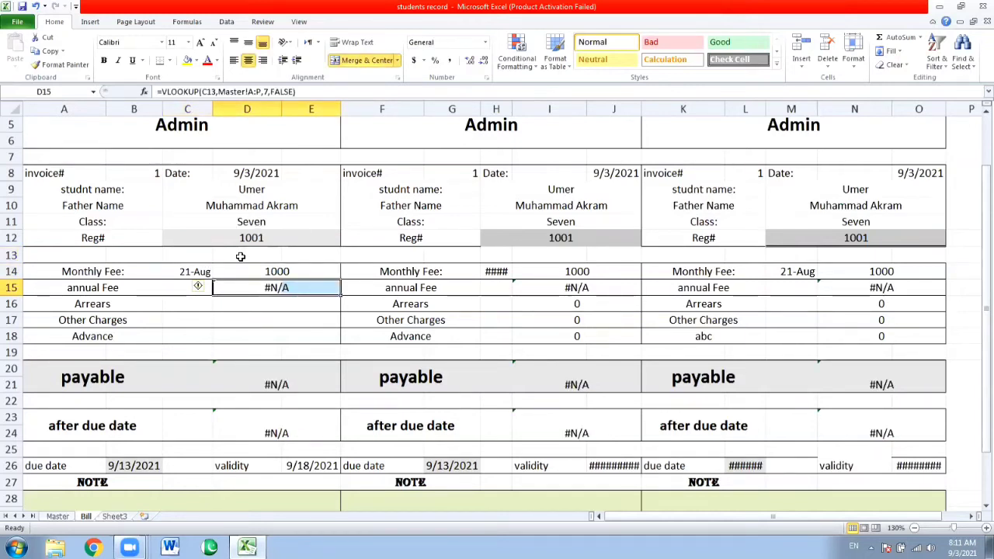
Correct the lookup value in the annual Fee formula in D15 to the Reg# cell C12
key("F2")
key("Left")
key("Left")
key("Left")
key("Left")
key("Left")
key("Left")
key("Left")
key("Left")
key("Left")
key("Left")
key("Left")
key("Left")
key("Left")
key("Left")
key("Left")
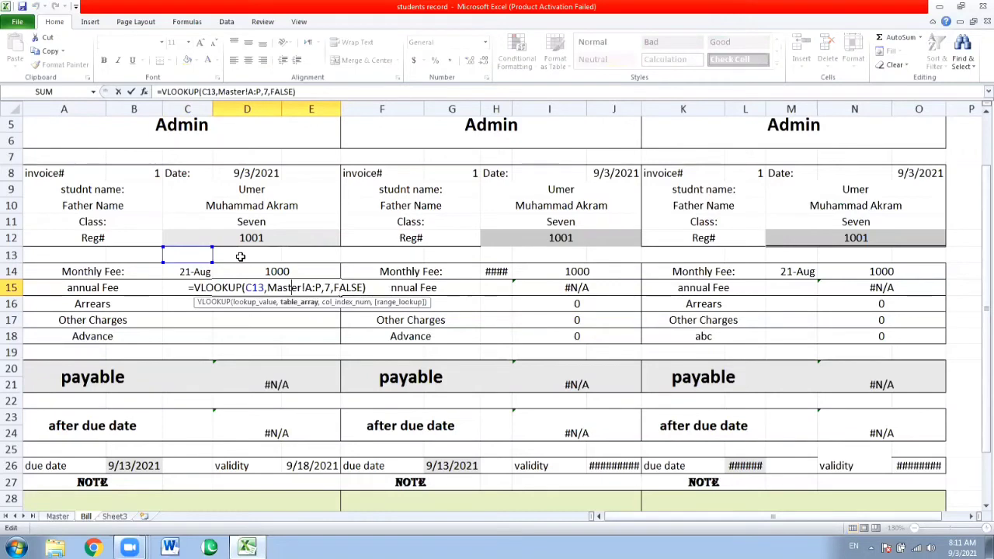
key("Left")
key("Left")
key("Left")
key("Left")
key("Left")
key("BackSpace")
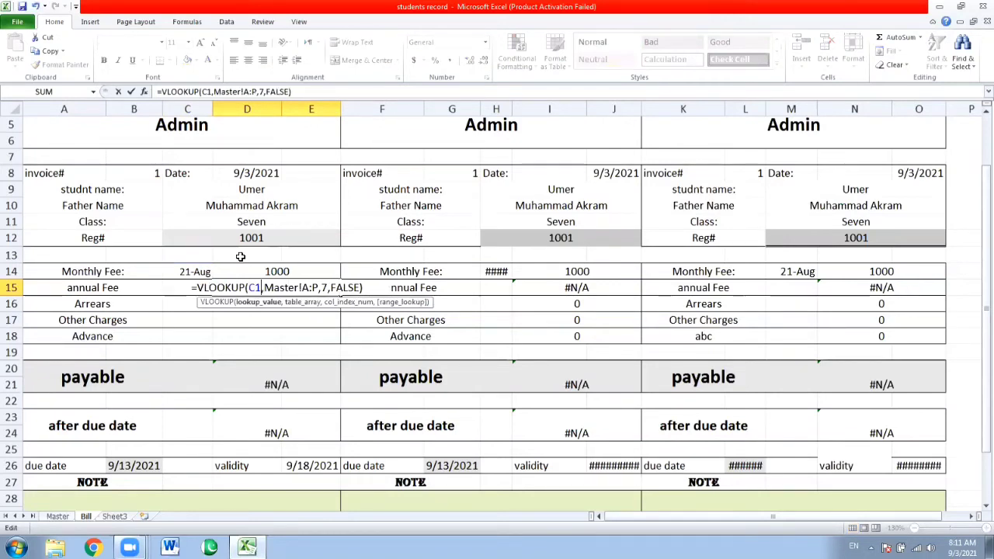
type("2")
key("Return")
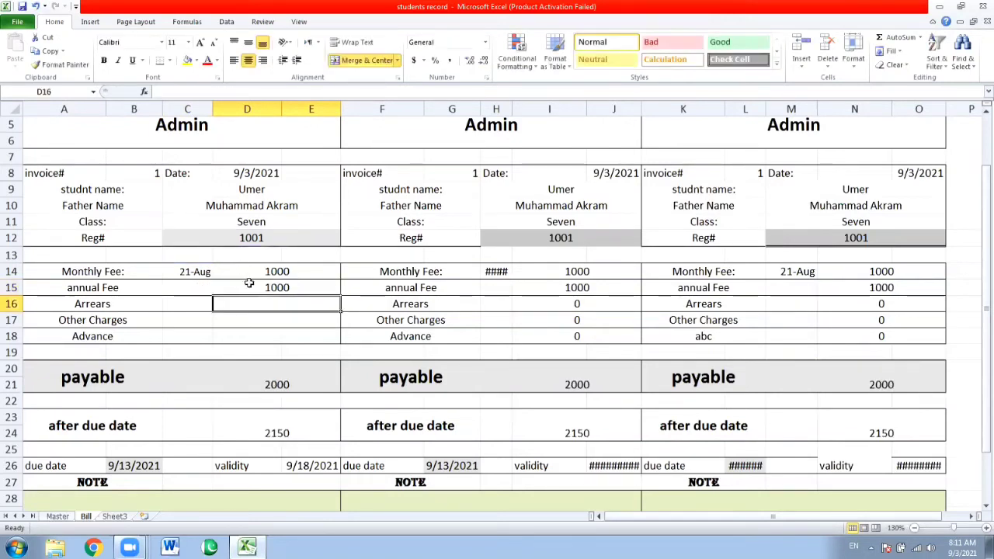
Count across the Master sheet's columns to find the Annual fee column's position, and return to the Bill sheet
left_click(249, 284)
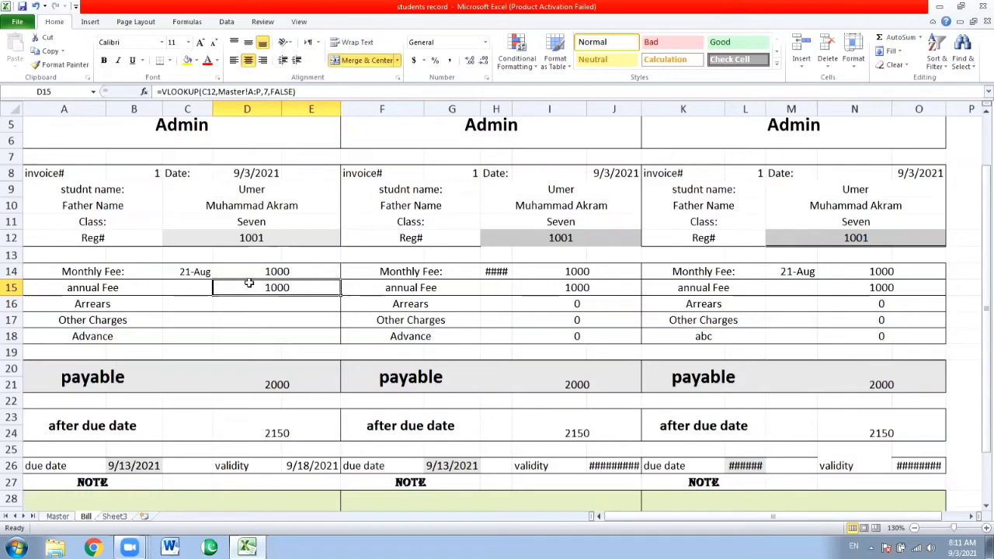
left_click(62, 516)
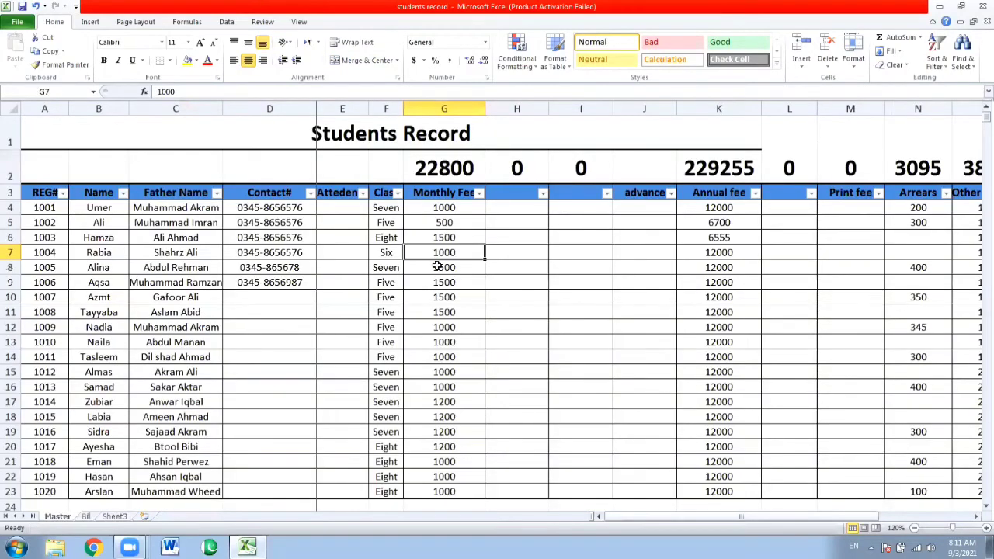
key("Right")
key("Right")
key("Right")
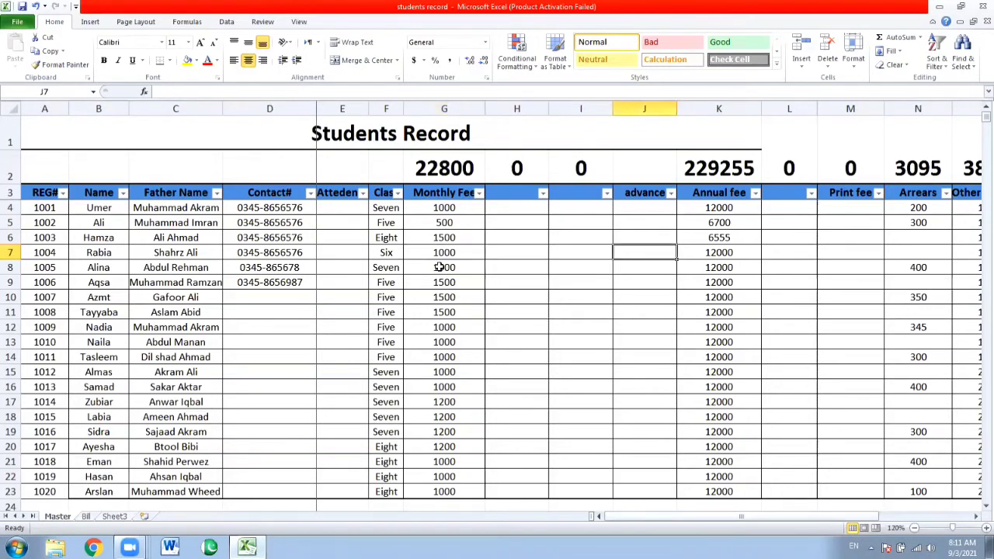
key("Left")
key("Left")
key("Left")
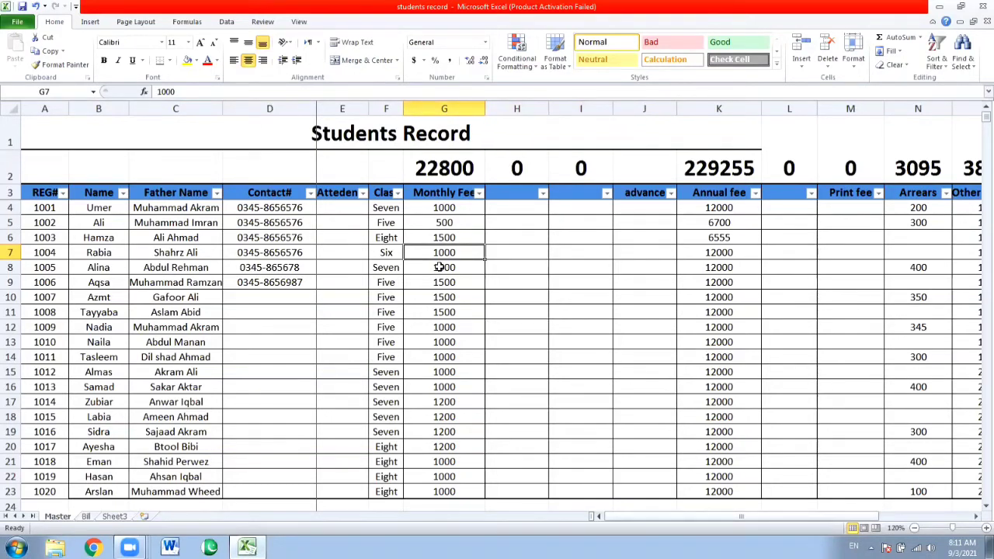
key("Right")
key("Right")
key("Right")
key("Right")
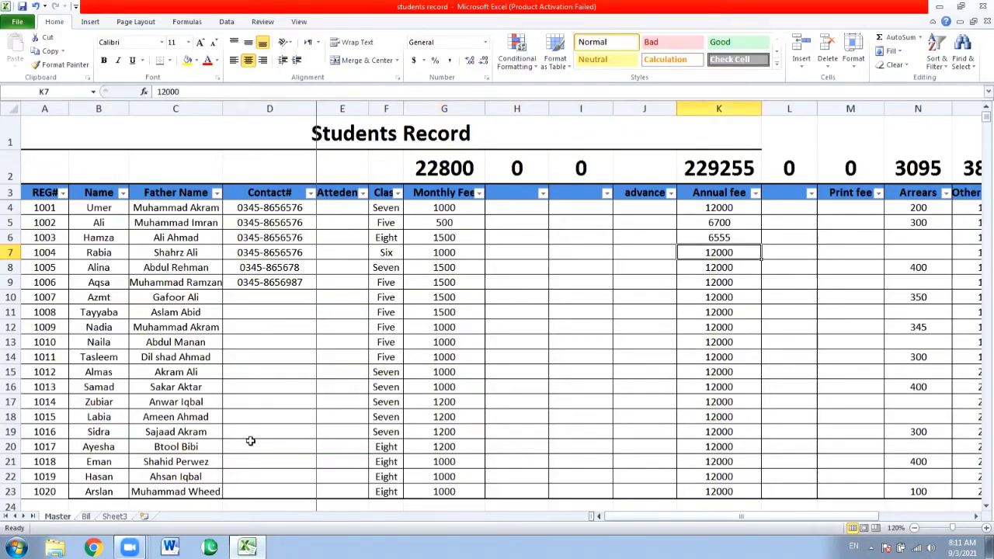
left_click(88, 517)
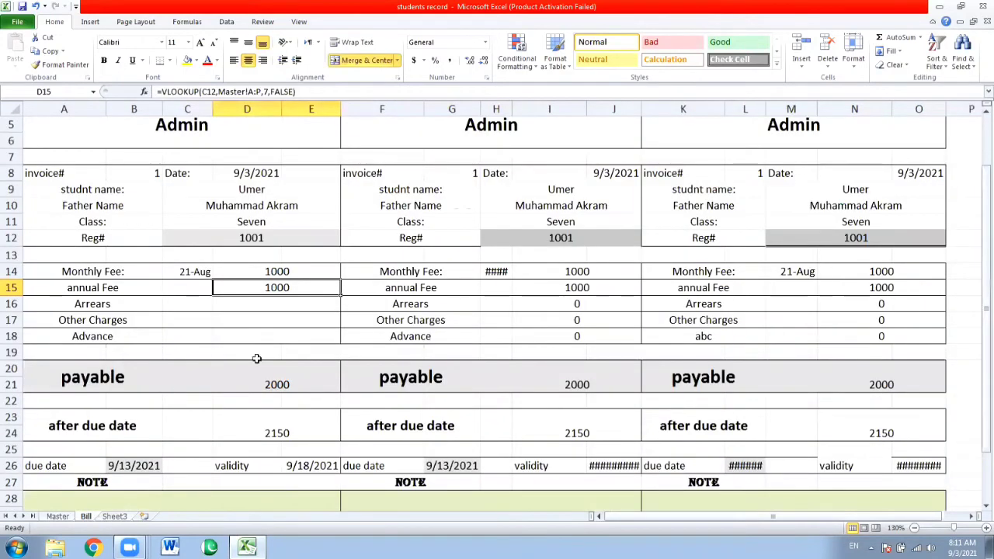
Change the column index in the annual Fee VLOOKUP in D15 to 11
key("F2")
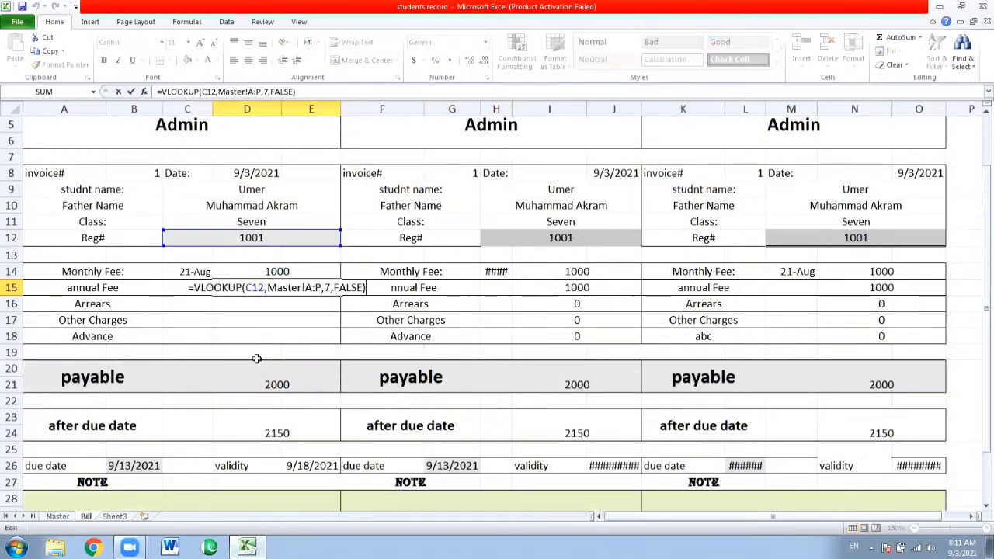
key("Left")
key("Left")
key("Left")
key("Left")
key("Left")
key("Left")
key("Left")
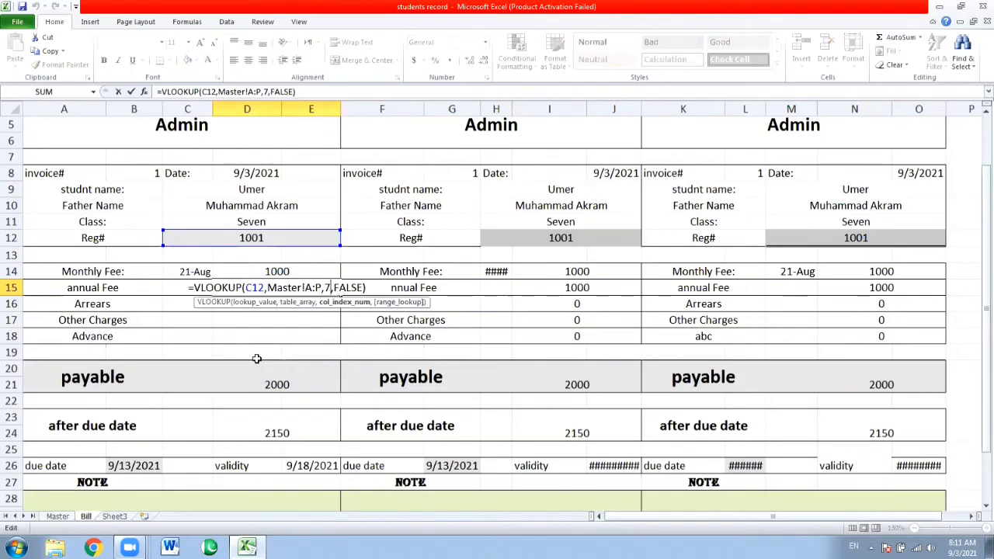
key("BackSpace")
type("11")
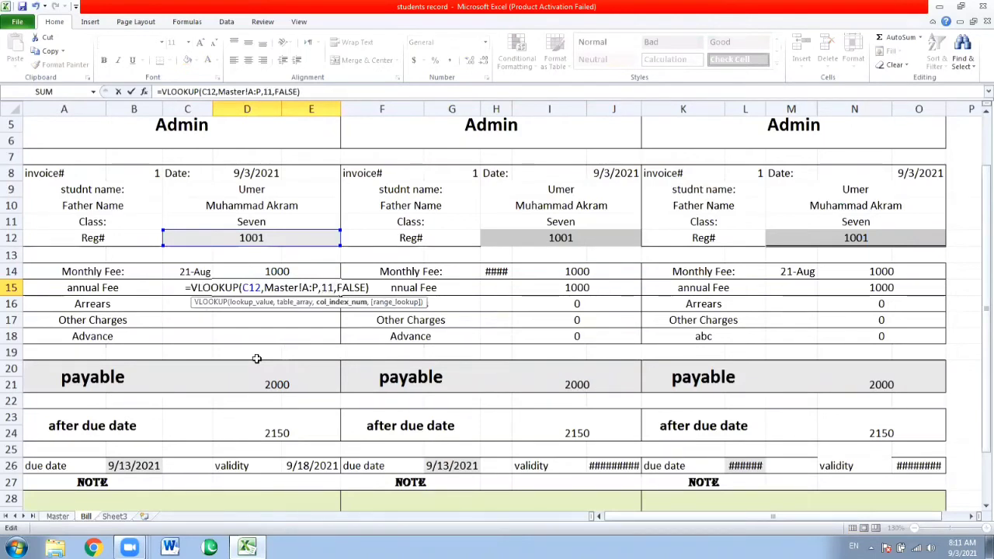
key("Return")
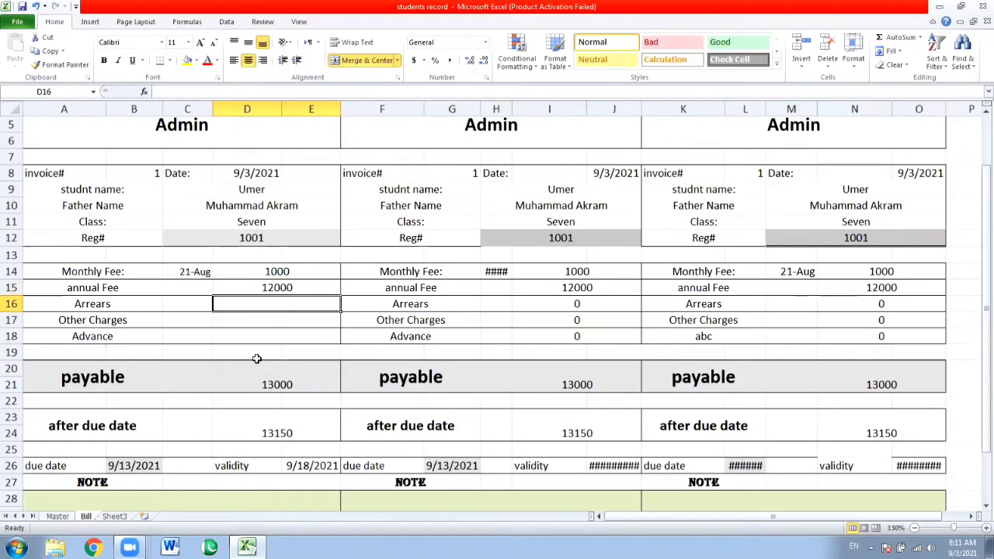
Review the payable and after due date formulas in D20 and D23 of the bill
left_click(277, 384)
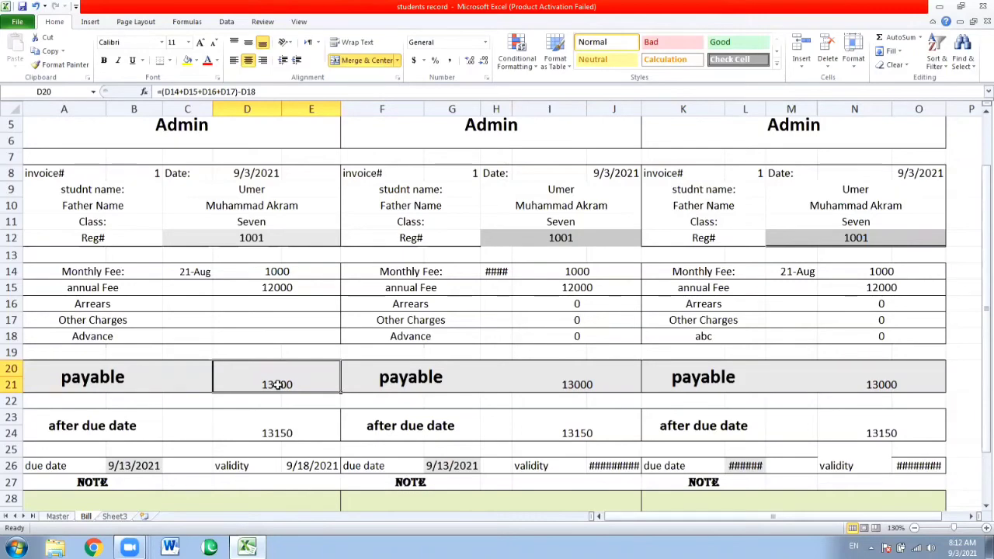
key("Down")
key("Down")
key("Down")
key("Down")
key("Down")
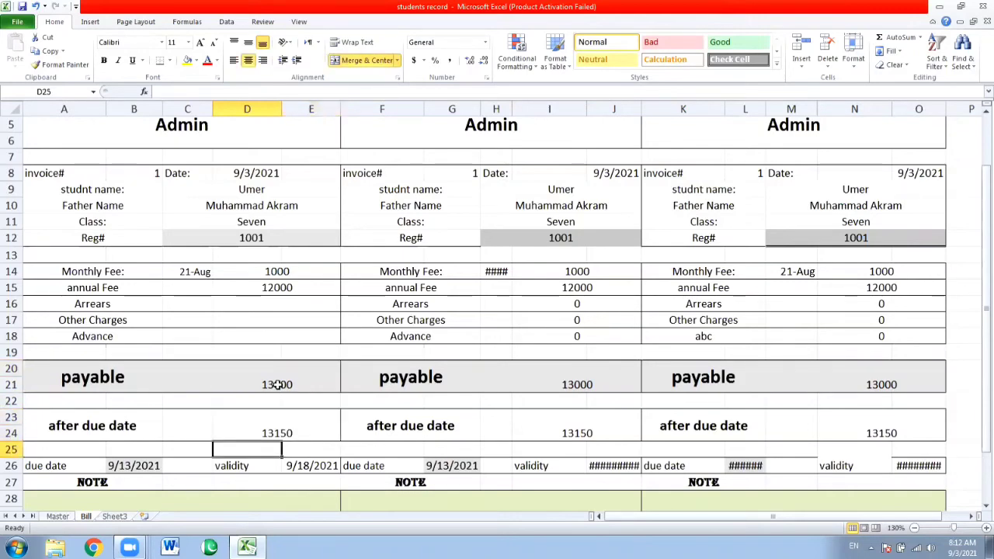
key("Down")
key("Up")
key("Up")
key("Up")
key("Up")
key("Up")
key("Up")
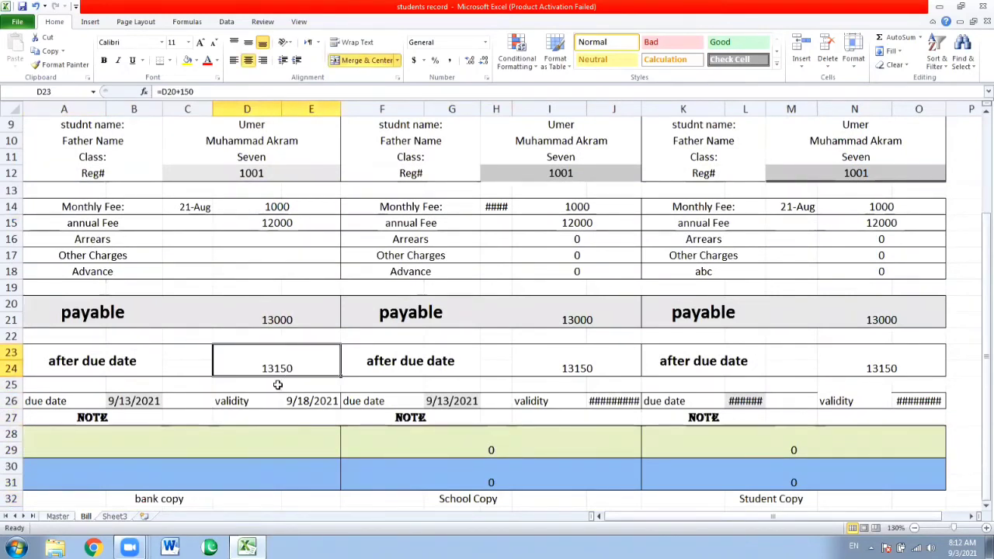
key("Up")
key("Down")
key("Down")
key("Up")
key("Up")
key("Up")
key("Up")
key("Up")
key("Up")
key("Up")
key("Up")
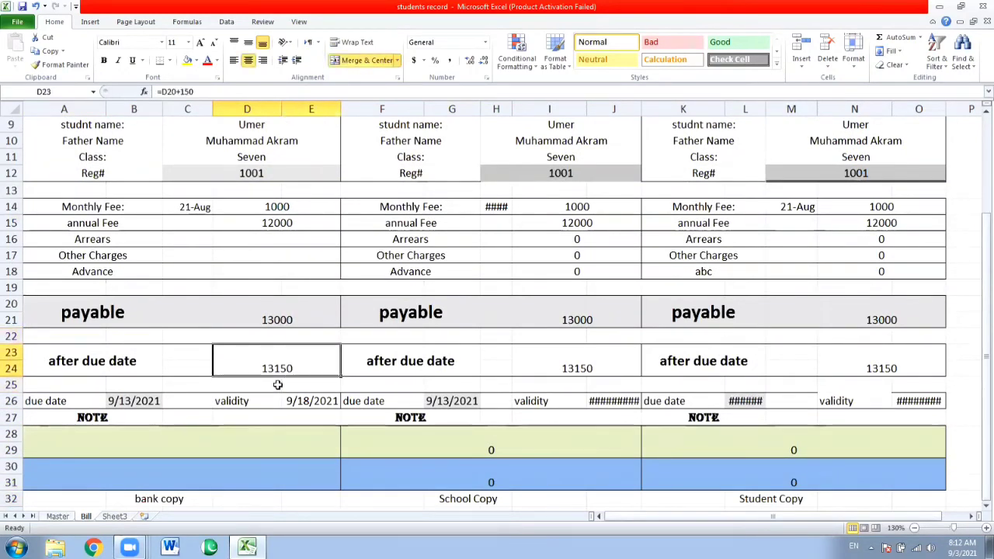
key("Up")
key("Down")
key("Down")
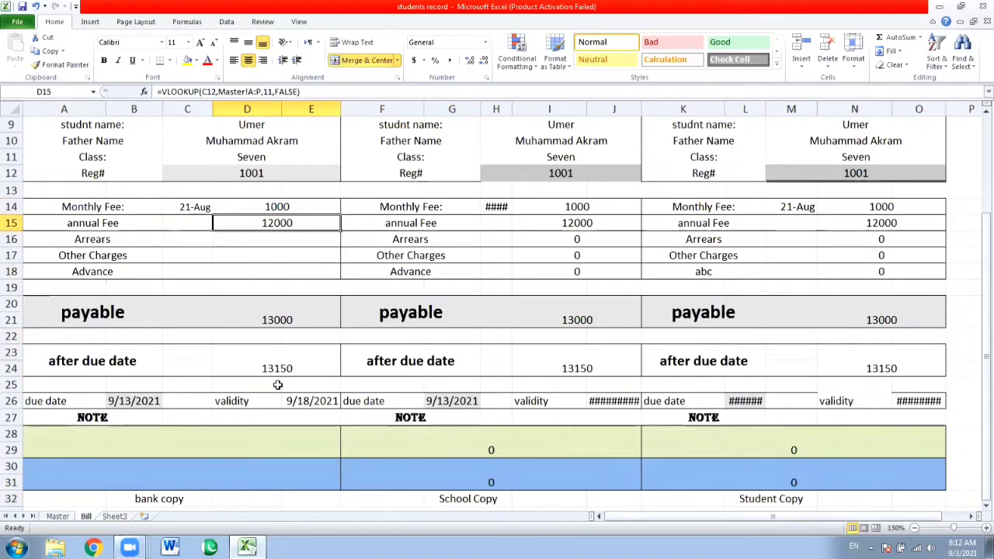
Find the position of the Arrears column on the Master sheet and return to the Bill sheet
left_click(56, 517)
key("Right")
key("Right")
key("Right")
key("Right")
key("Right")
key("Right")
key("Right")
key("Right")
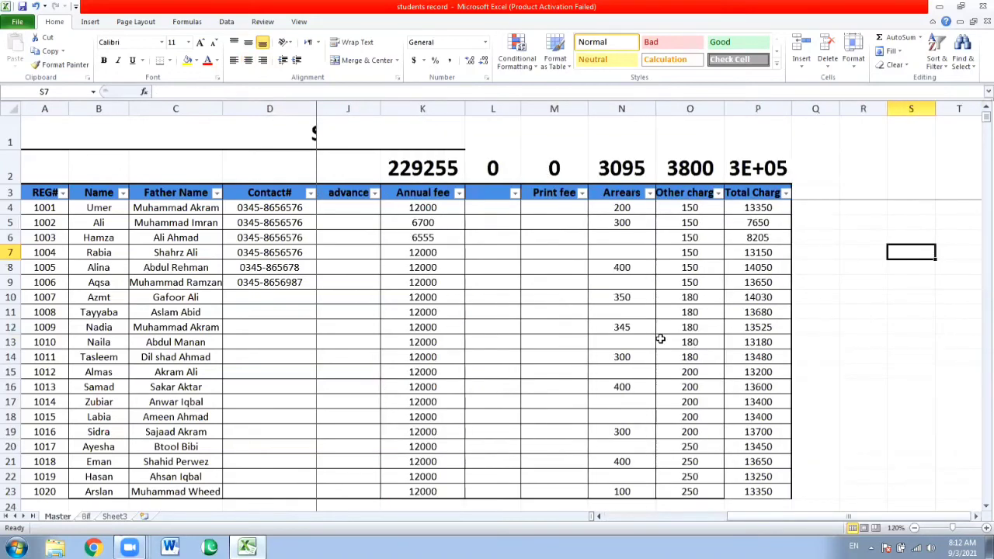
key("Left")
key("Left")
key("Left")
key("Left")
key("Left")
key("Left")
key("Left")
key("Right")
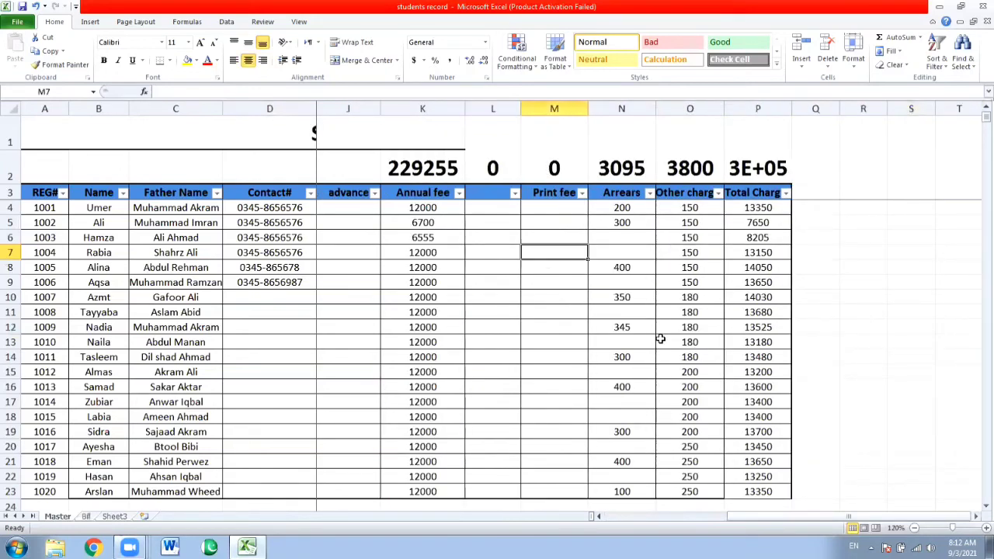
key("Right")
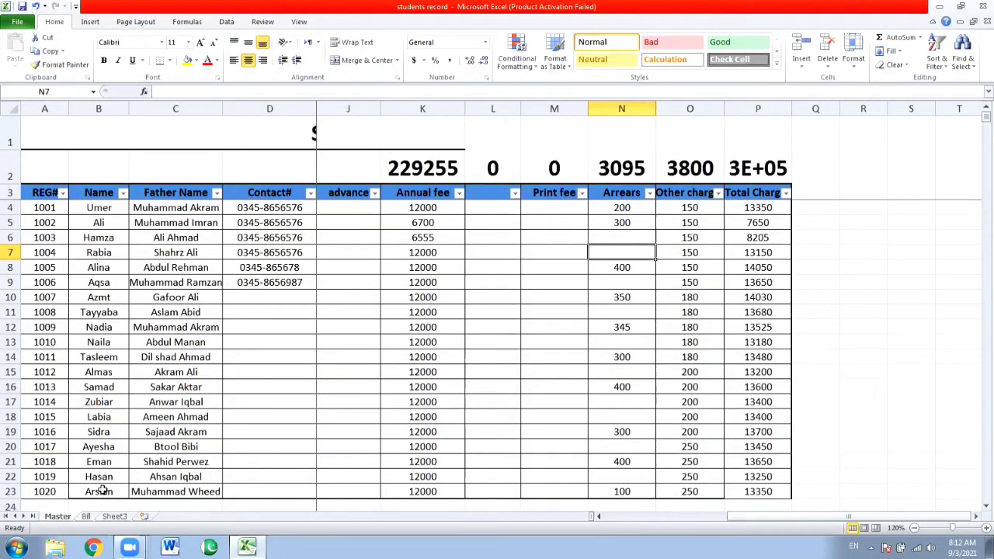
left_click(87, 517)
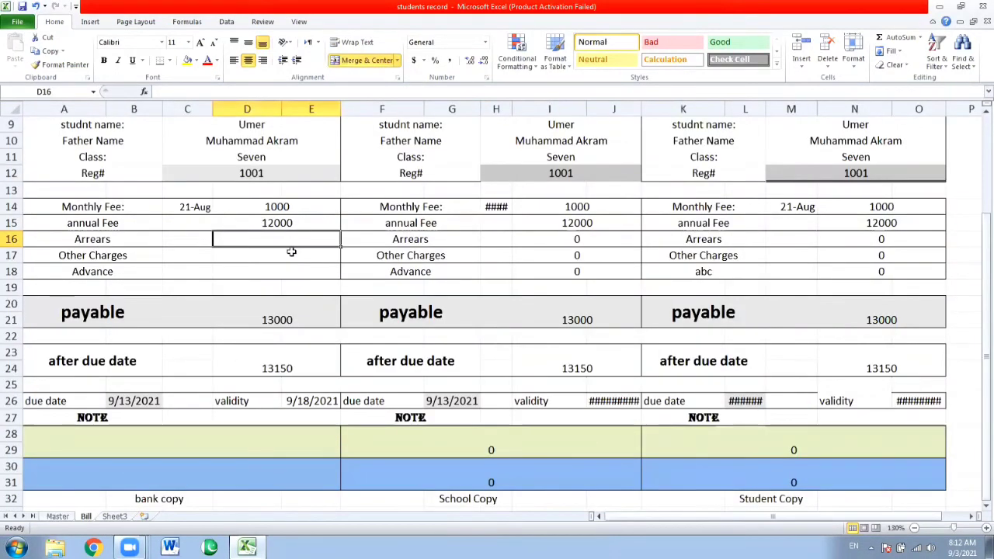
Copy the annual Fee VLOOKUP into the Arrears cell D16 and set its lookup value to C12
key("F2")
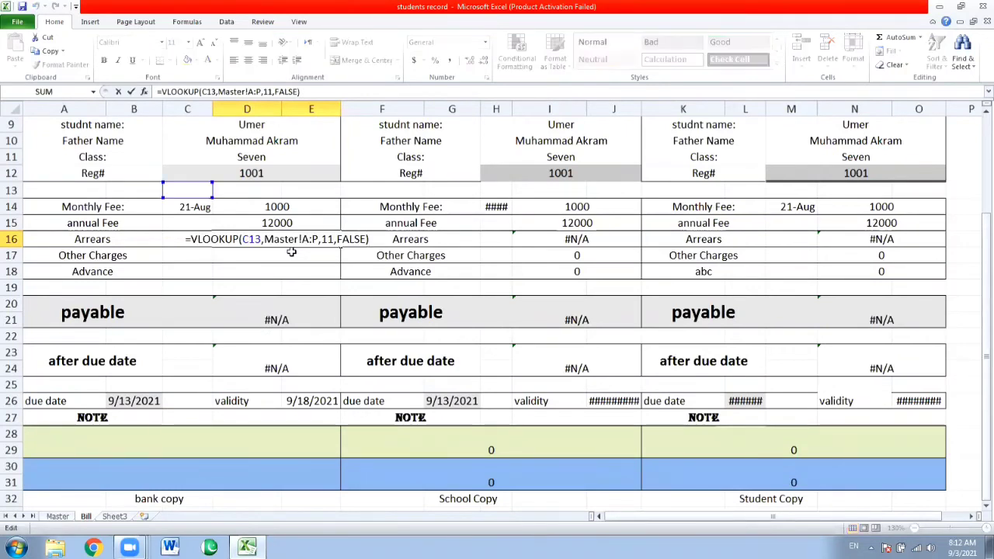
key("Left")
key("Left")
key("Left")
key("Left")
key("Left")
key("Left")
key("Left")
key("Left")
key("Left")
key("Left")
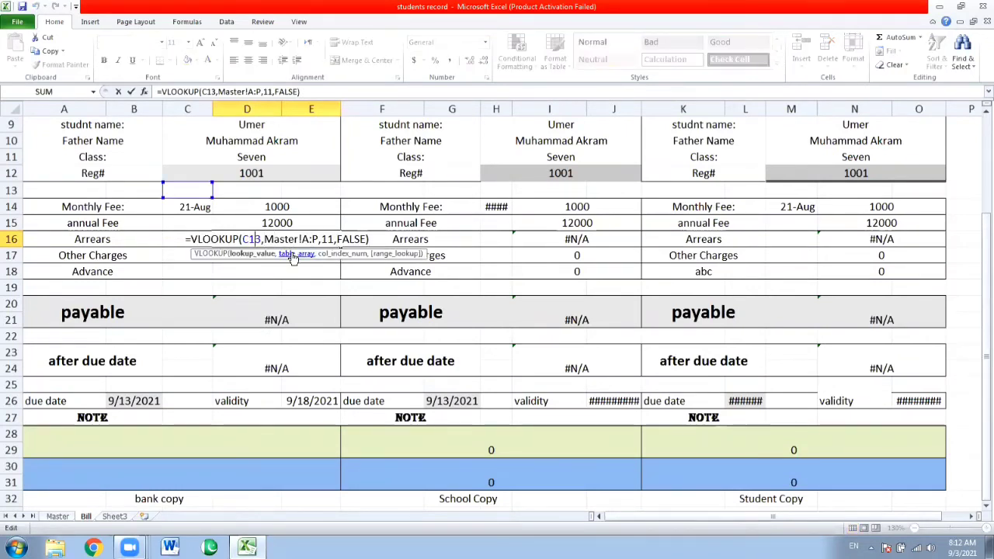
key("BackSpace")
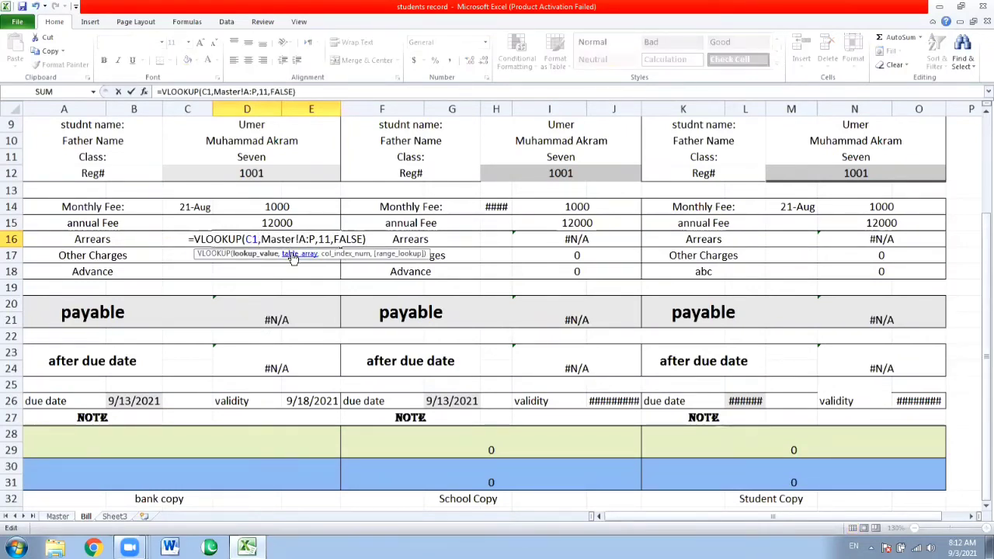
type("2")
Set the column index of the Arrears VLOOKUP in D16 to 14 and accept the formula
key("Right")
key("Right")
key("Right")
key("Right")
key("Right")
key("Right")
key("Right")
key("Right")
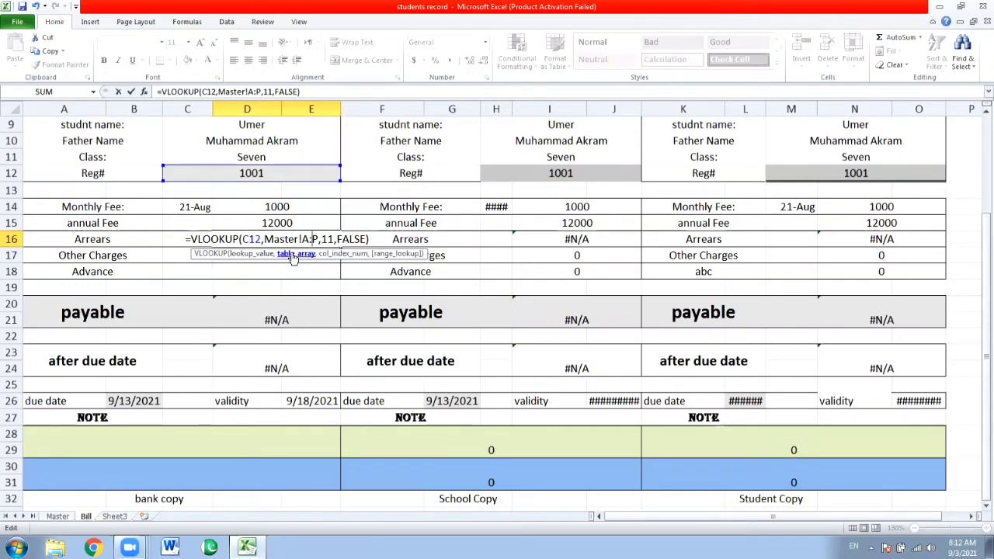
key("BackSpace")
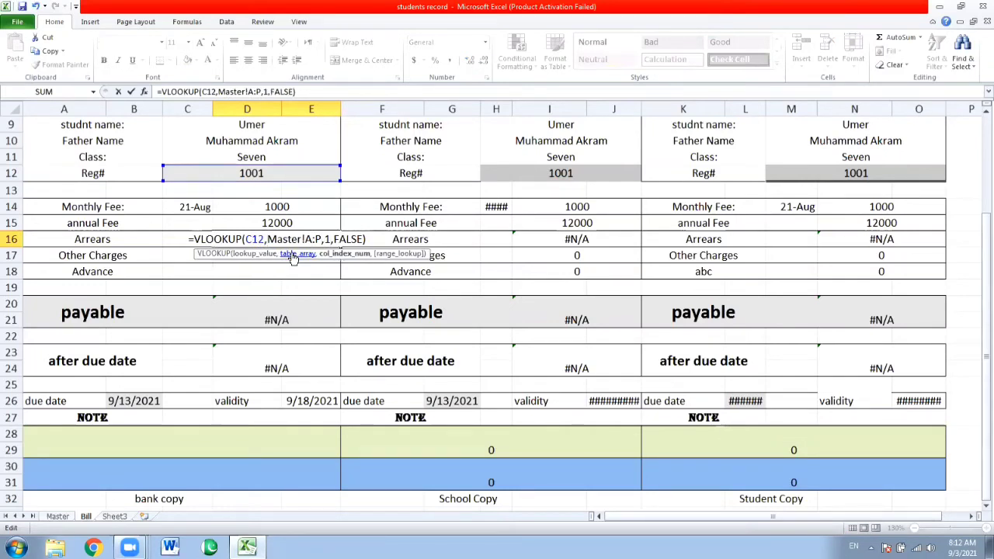
type("4")
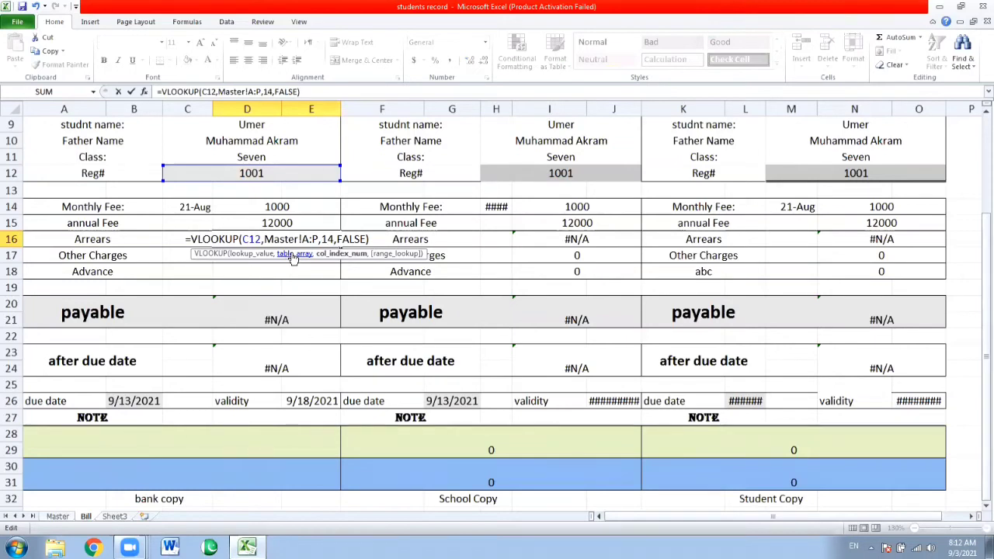
key("Return")
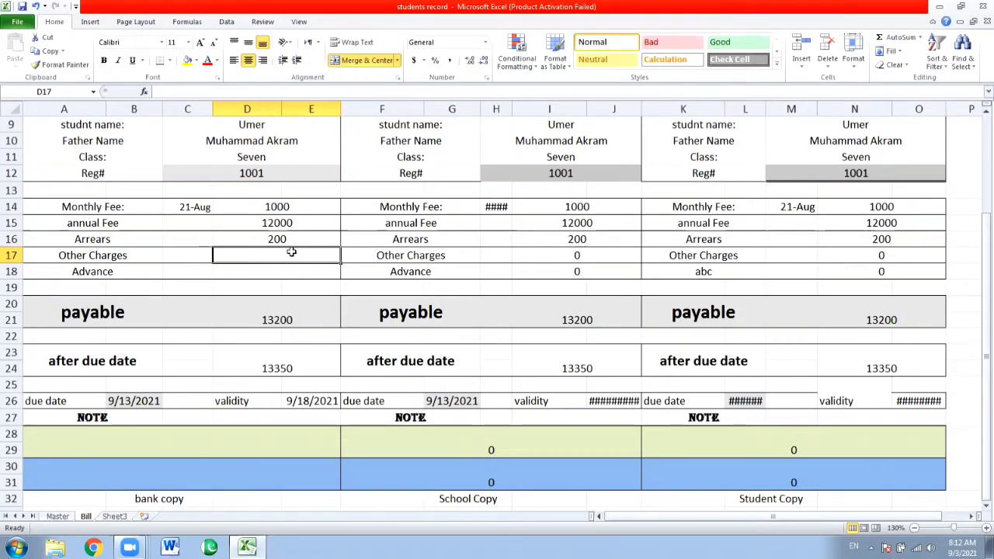
Paste the Arrears VLOOKUP into the Other Charges cell D17 and set its lookup value to C12
type("=VLOOKUP(C13,Master!A:P,14,FALSE)")
double_click(292, 252)
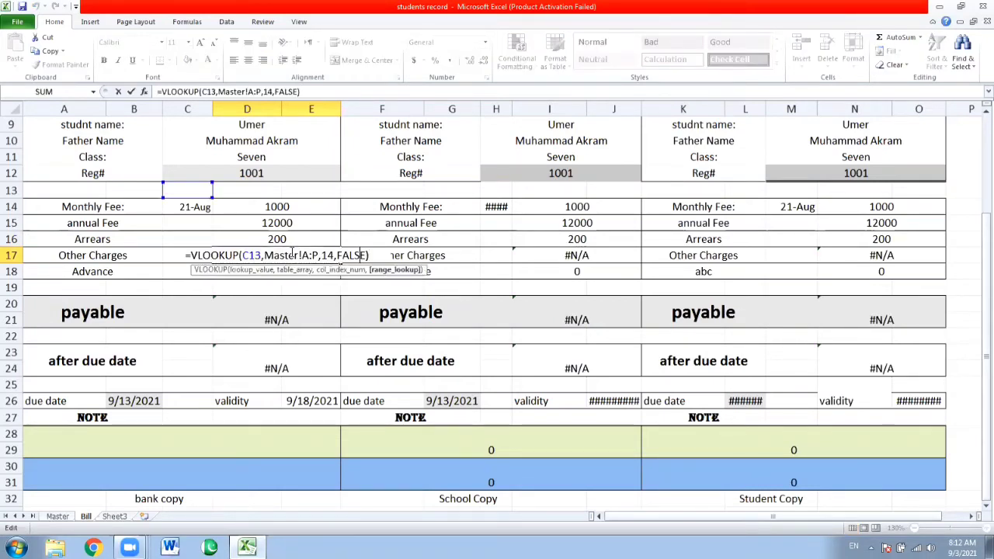
key("Left")
key("Left")
key("Left")
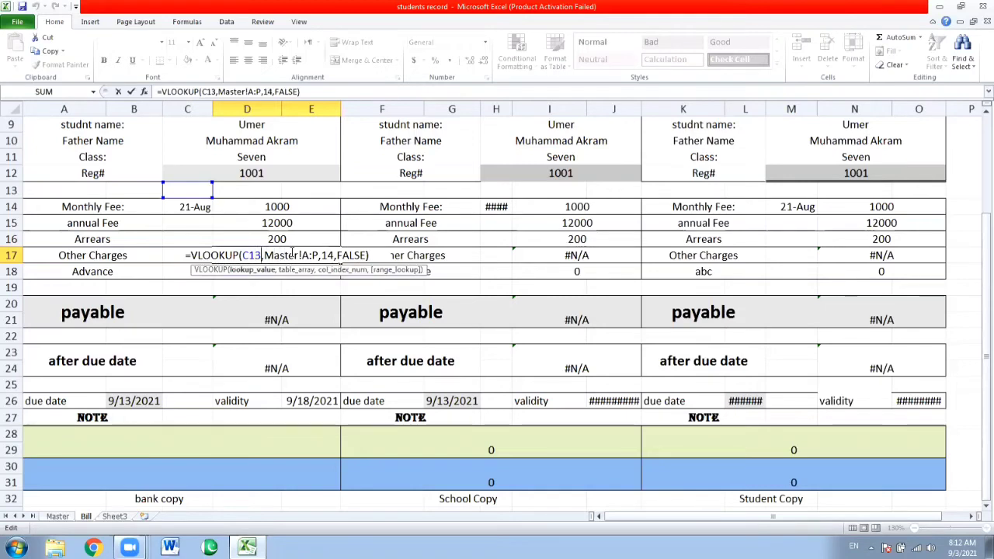
key("BackSpace")
type("2")
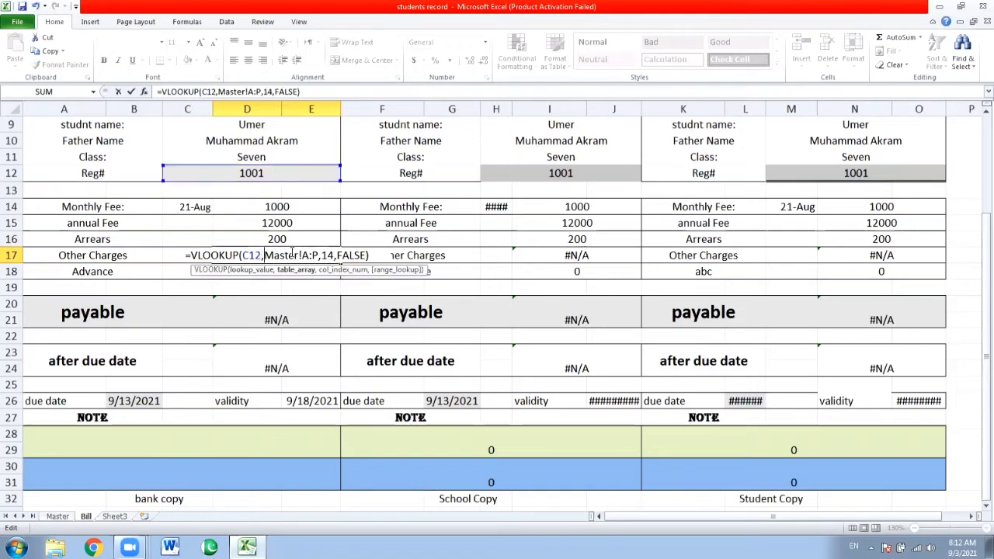
Set the column index of the Other Charges VLOOKUP in D17 to 15 and accept the formula
key("Left")
key("BackSpace")
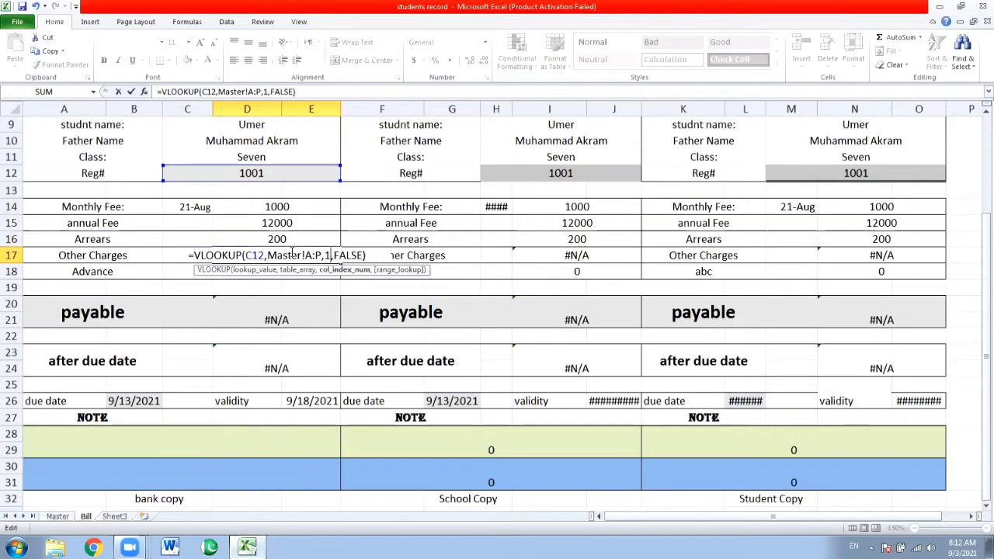
type("5")
key("Return")
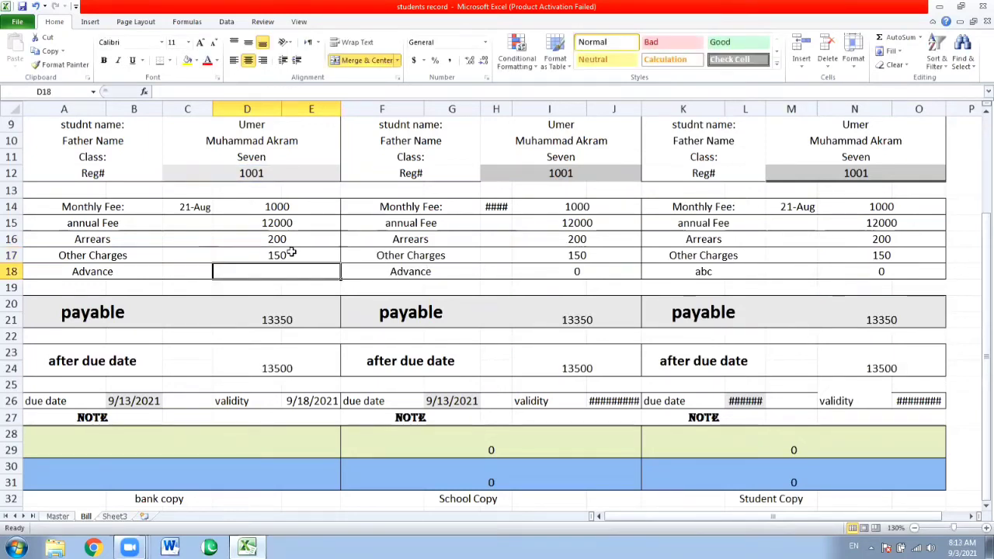
Find the position of the advance column on the Master sheet and return to the Bill sheet
left_click(57, 517)
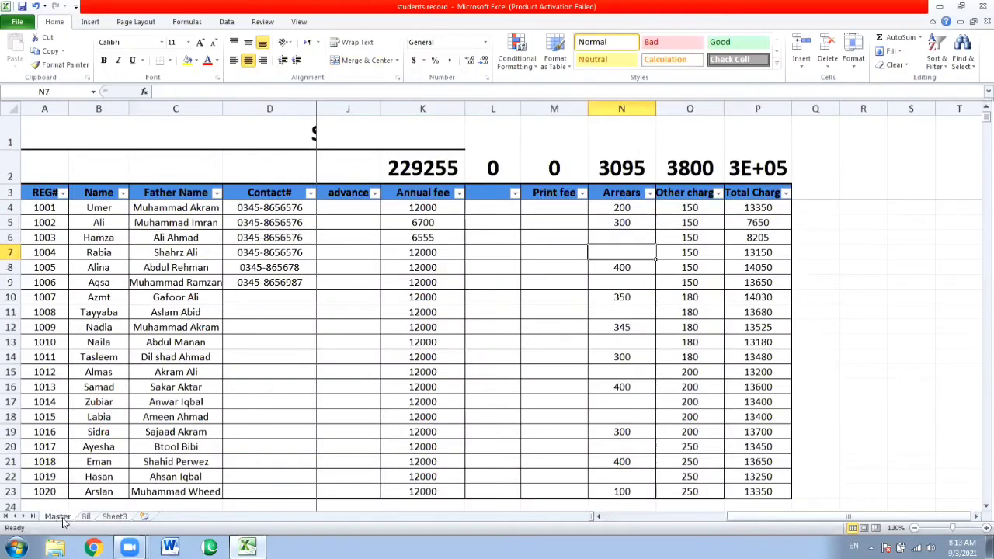
left_click(492, 191)
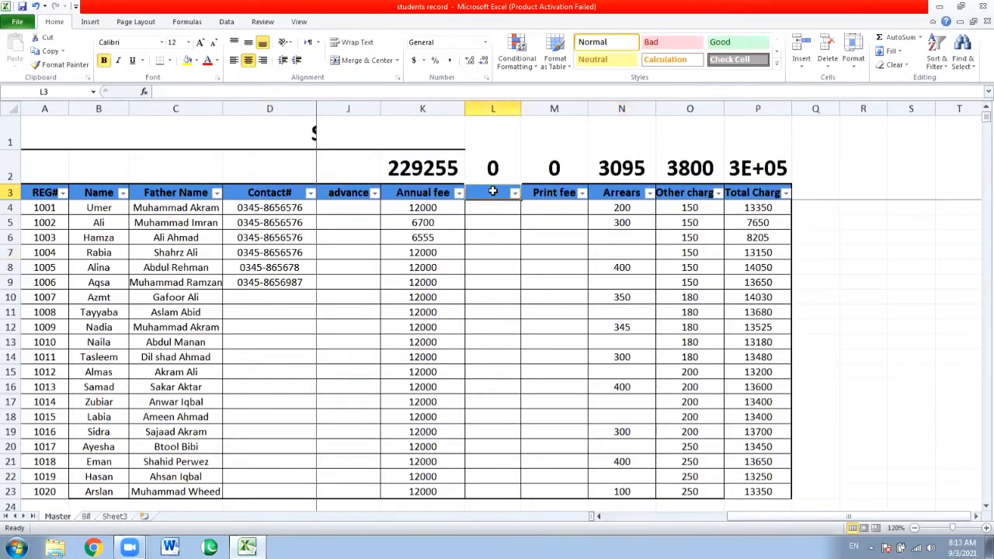
left_click_drag(493, 191, 358, 213)
left_click(344, 208)
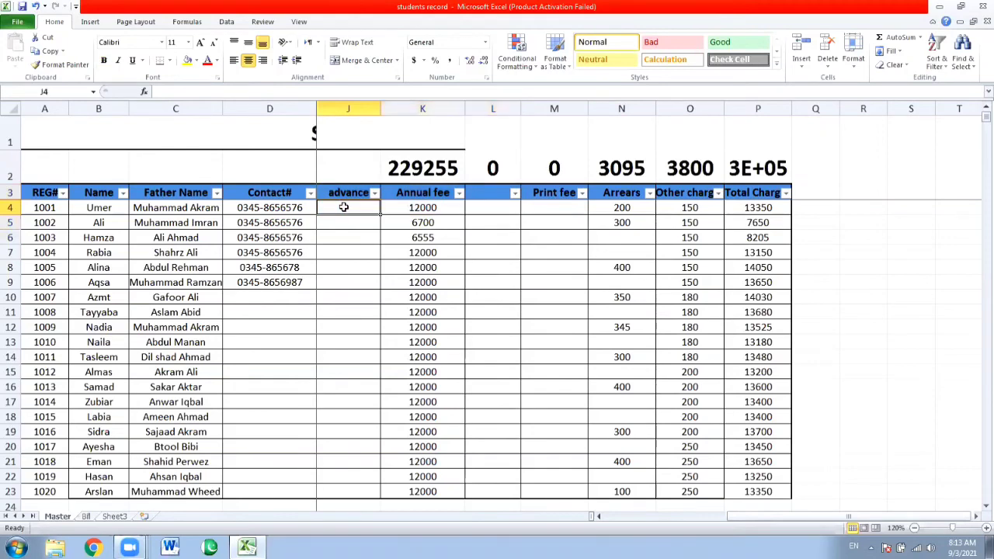
key("Left")
key("Right")
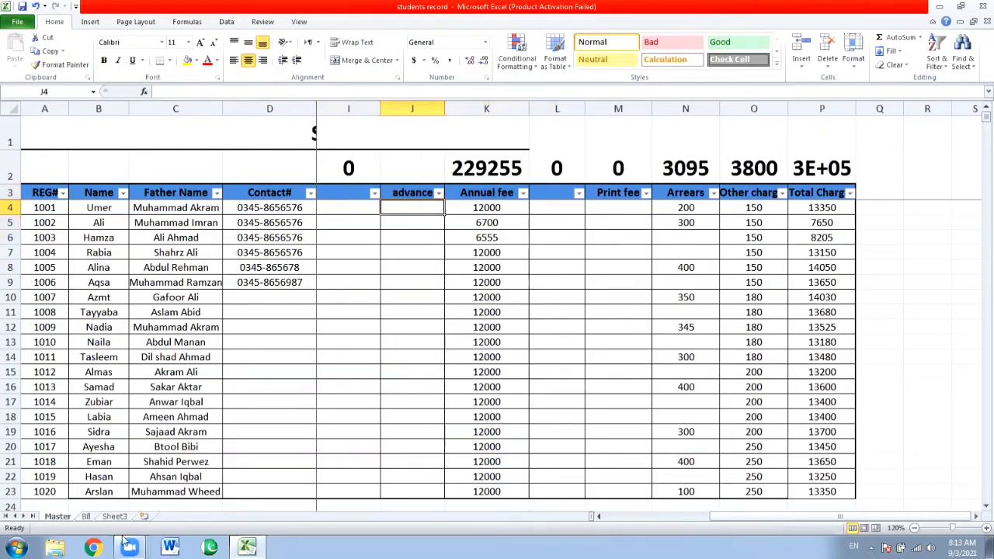
left_click(90, 518)
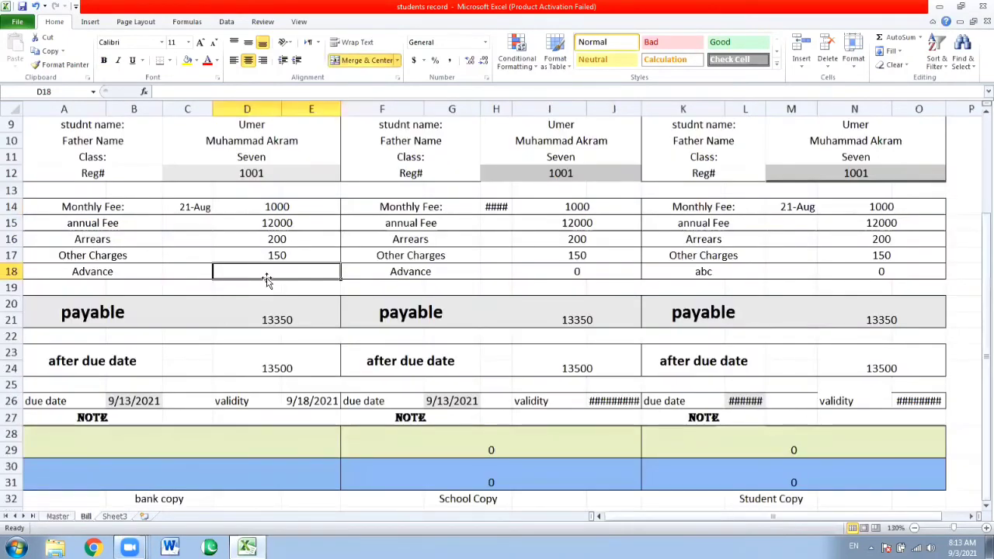
Review the annual Fee VLOOKUP in D15 and compare its column index with the advance column on the Master sheet
key("Up")
key("Up")
key("Up")
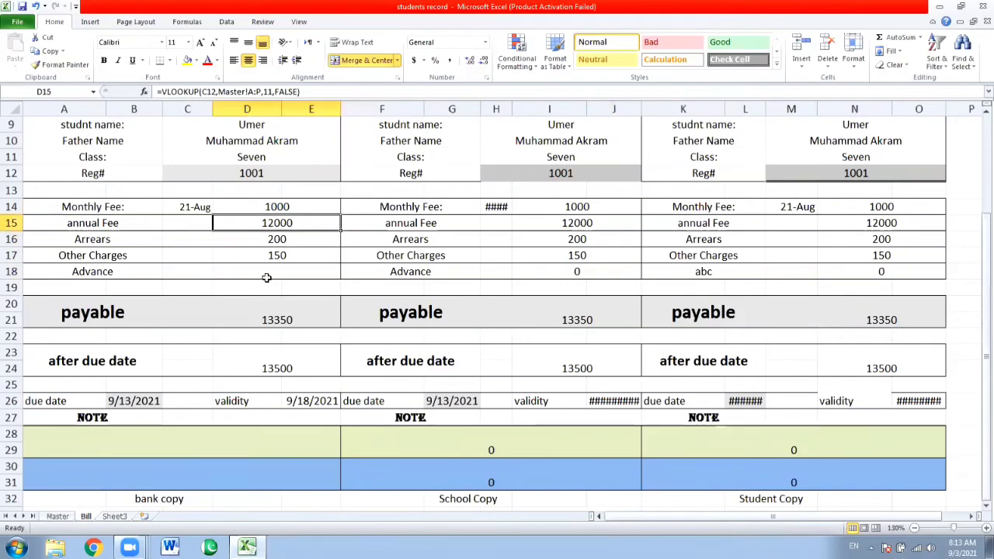
key("Down")
key("Down")
key("Down")
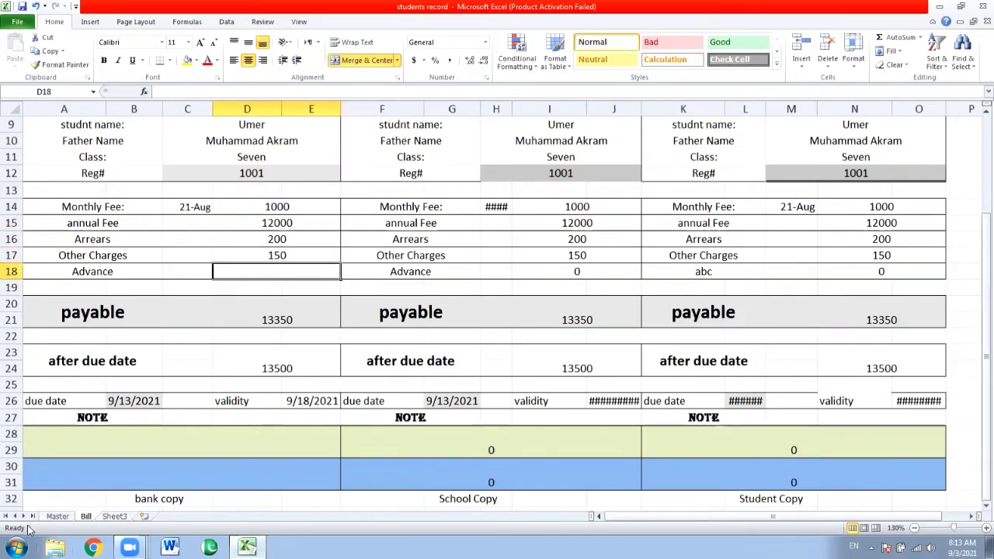
left_click(58, 517)
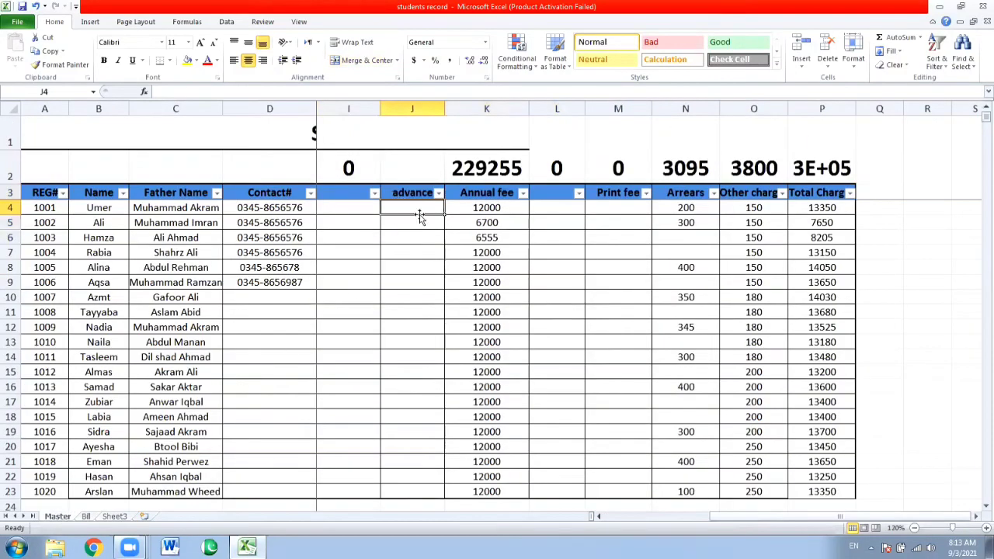
left_click(91, 516)
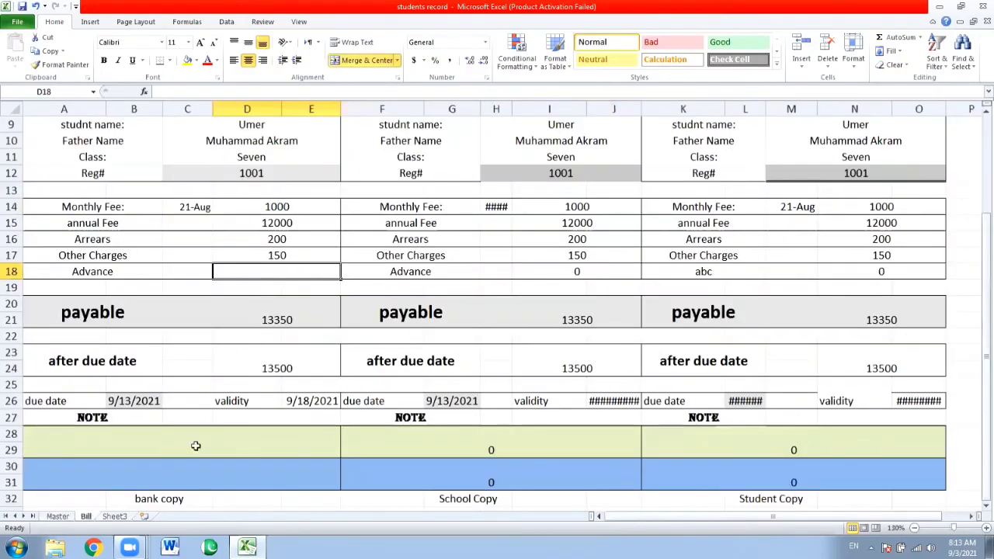
Fill the Other Charges VLOOKUP down into the Advance cell D18 and set its lookup value to C12
key("ctrl+d")
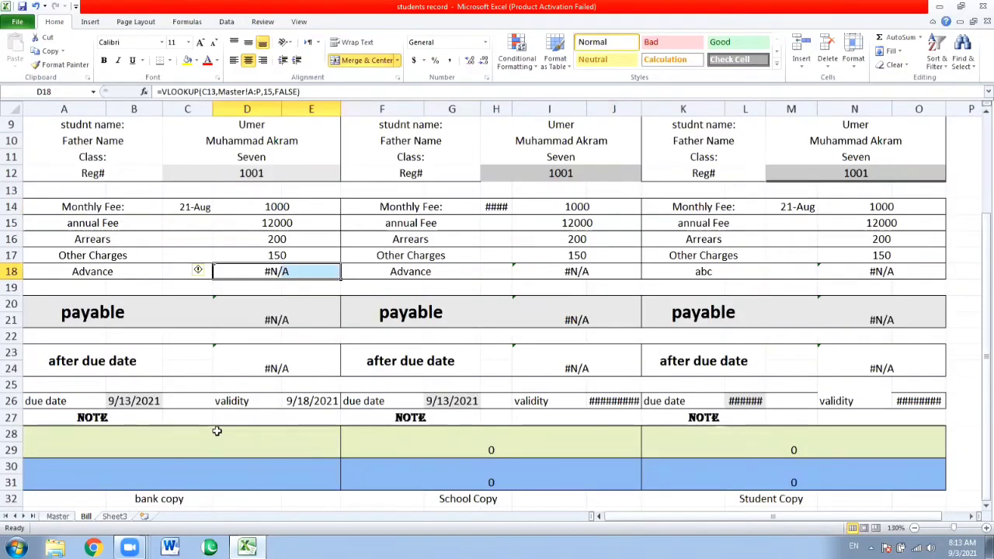
key("F2")
key("Left")
key("Left")
key("Left")
key("Left")
key("Left")
key("Left")
key("Left")
key("Left")
key("Left")
key("Left")
key("Left")
key("Left")
key("Left")
key("Left")
key("Left")
key("Left")
key("Left")
key("Left")
key("Left")
key("Left")
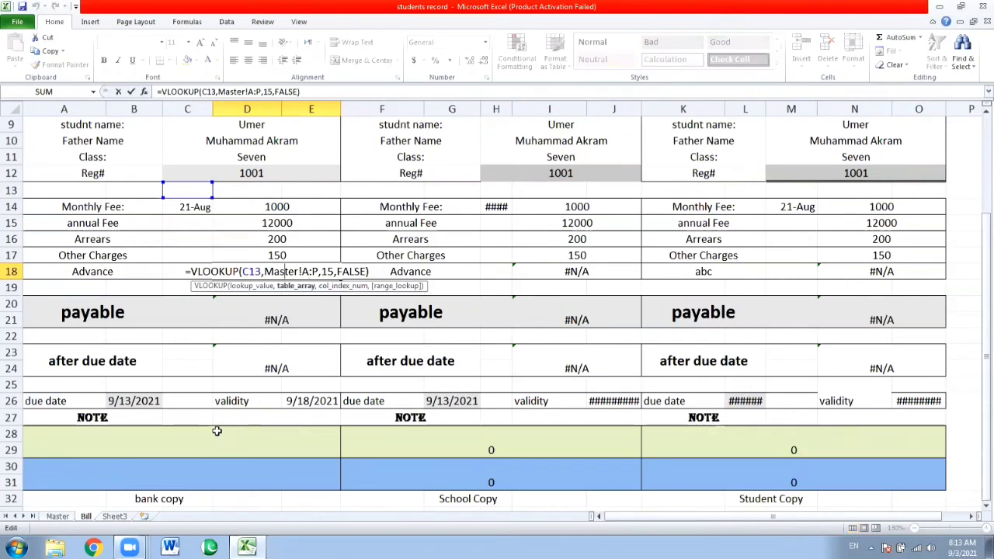
key("BackSpace")
type("2")
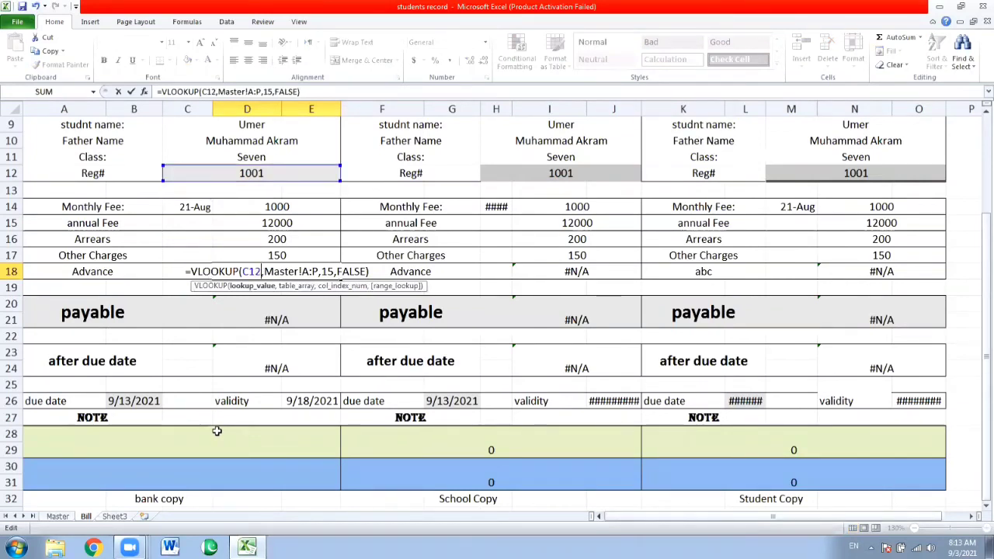
Set the column index of the Advance VLOOKUP in D18 to 10 and accept the formula
key("Right")
key("Right")
key("Right")
key("Right")
key("Right")
key("Right")
key("Right")
key("Right")
key("Right")
key("Right")
key("Right")
key("Right")
key("Right")
key("Right")
key("Right")
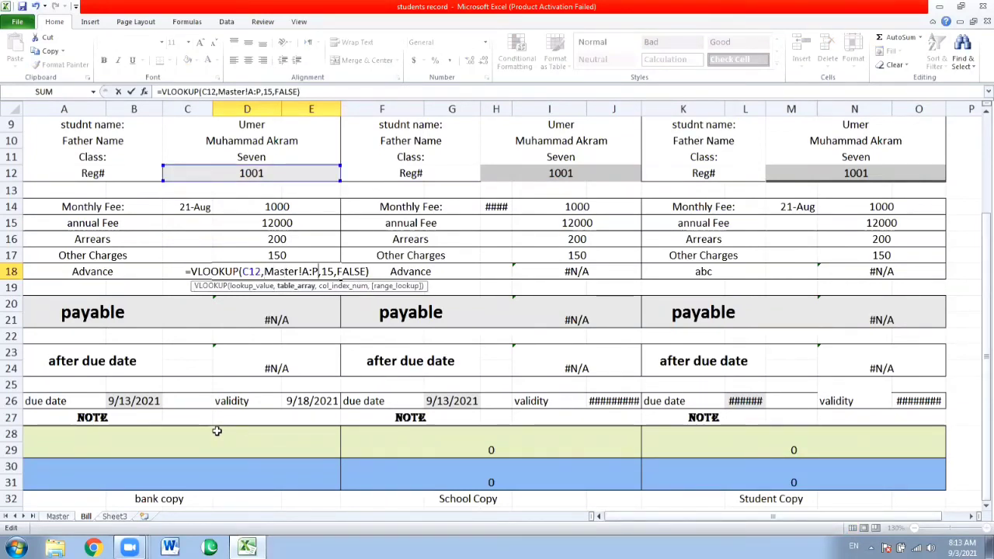
key("BackSpace")
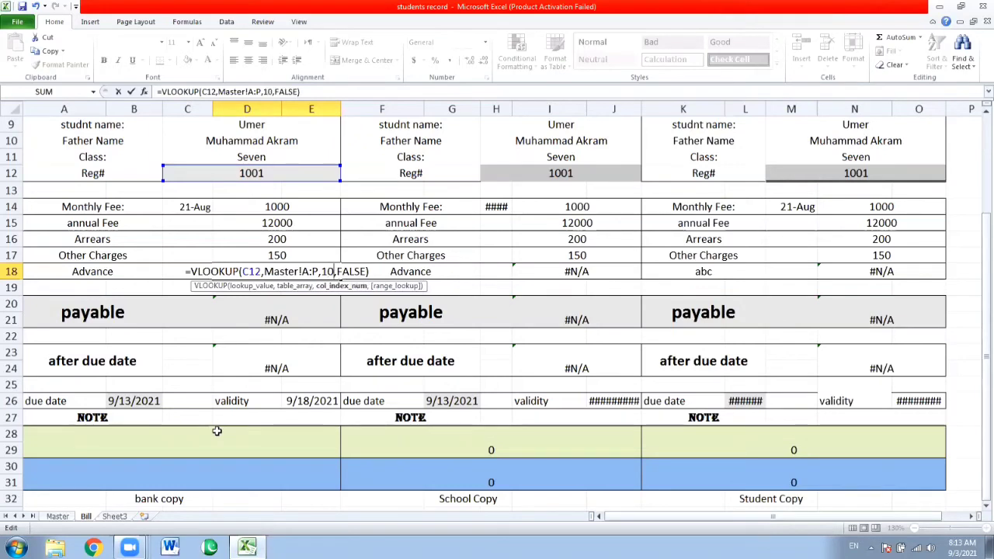
key("Return")
key("Up")
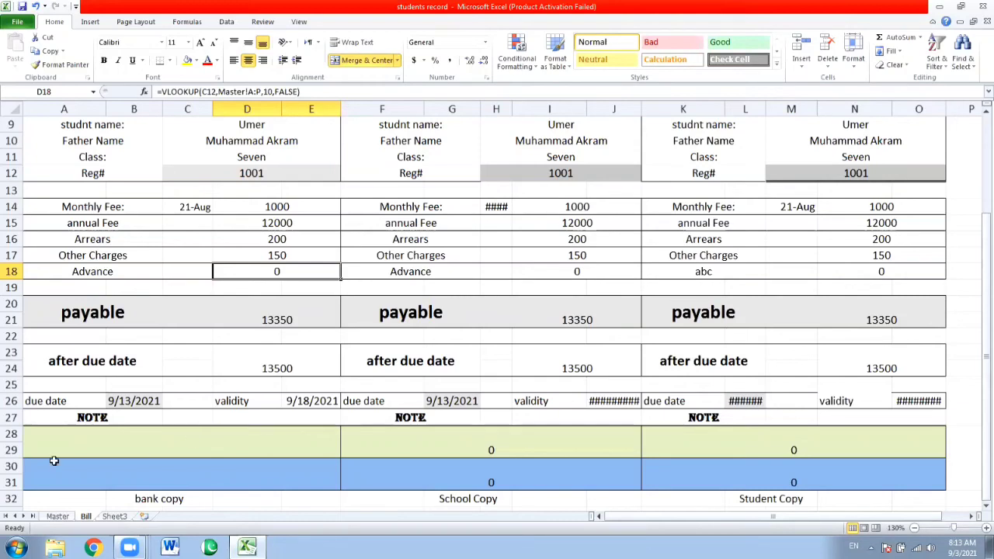
Enter an advance of 5000 for registration number 1001 in J4 of the Master sheet
left_click(57, 516)
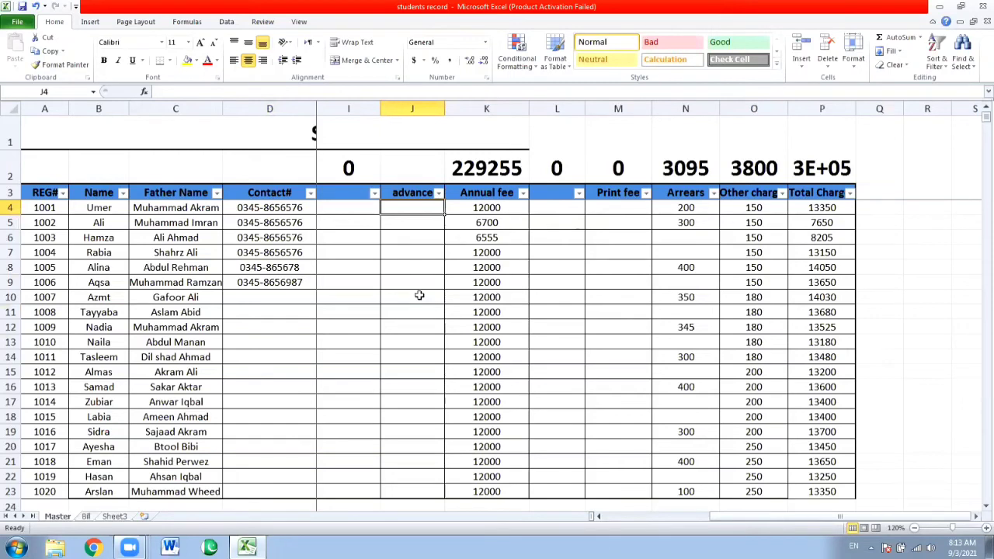
type("5000")
key("Return")
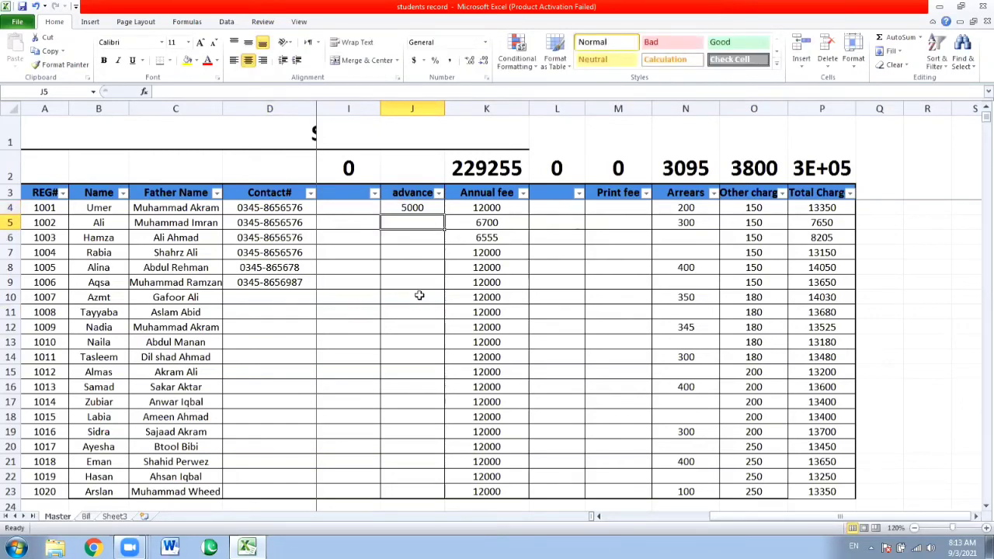
Return to the Bill sheet and check the payable formula in D20 and the Advance lookup in D18
left_click(86, 516)
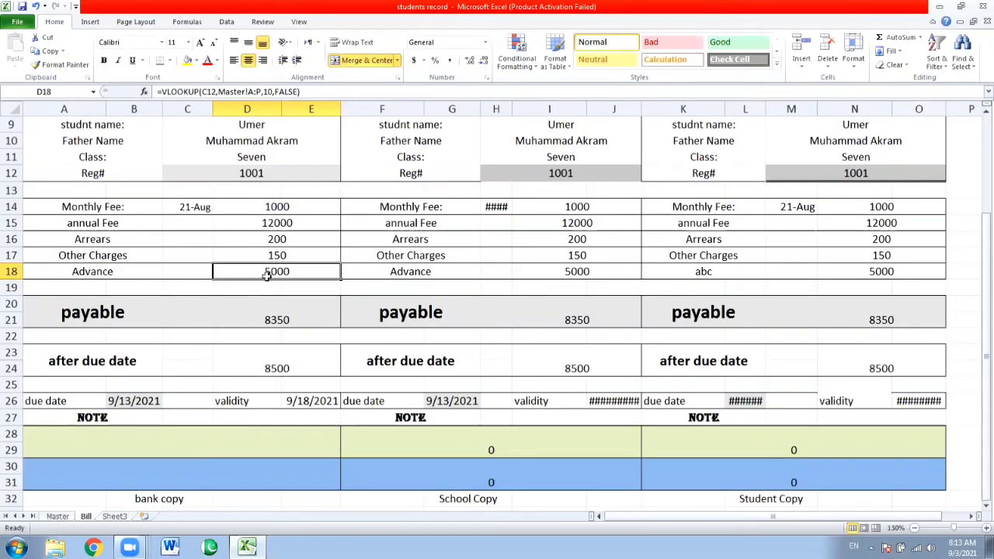
left_click(280, 320)
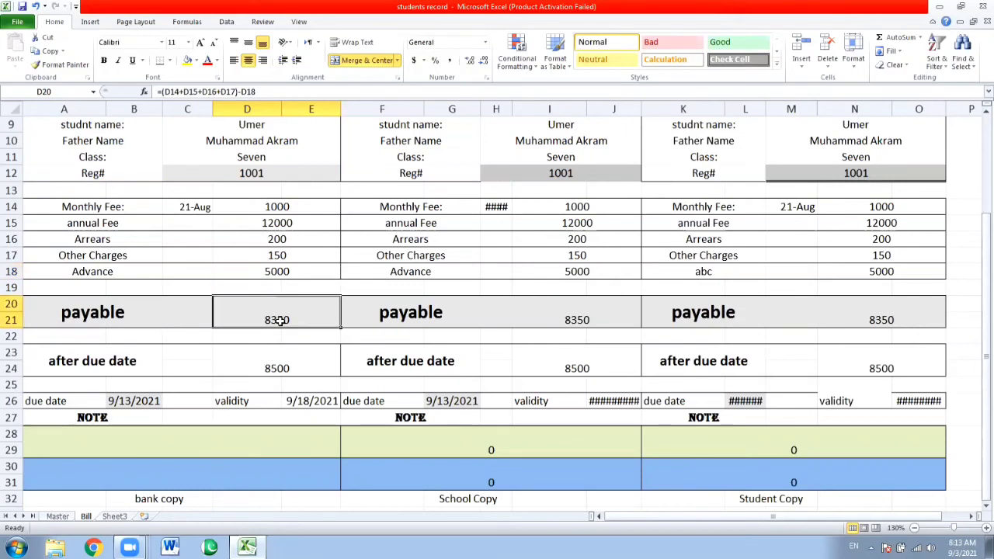
left_click(273, 268)
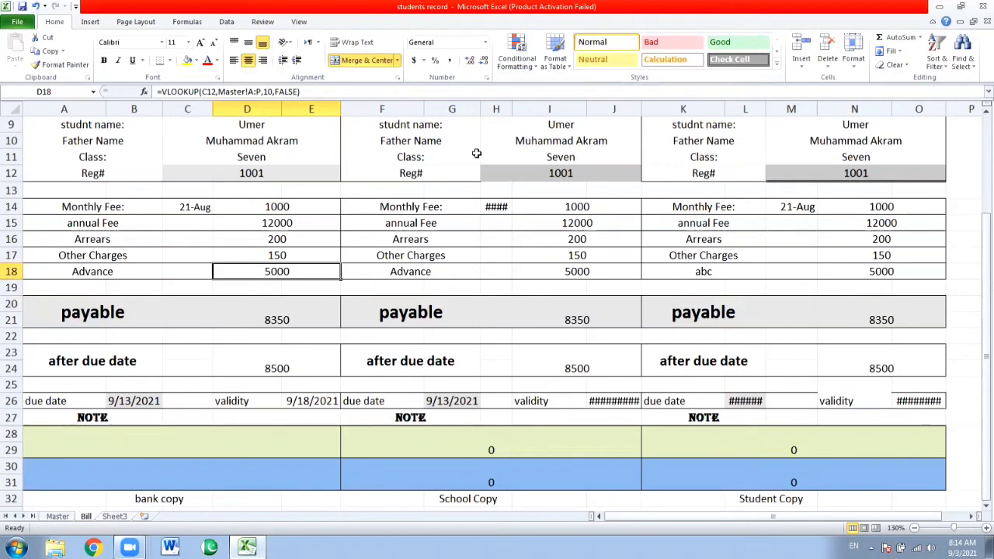
left_click(264, 22)
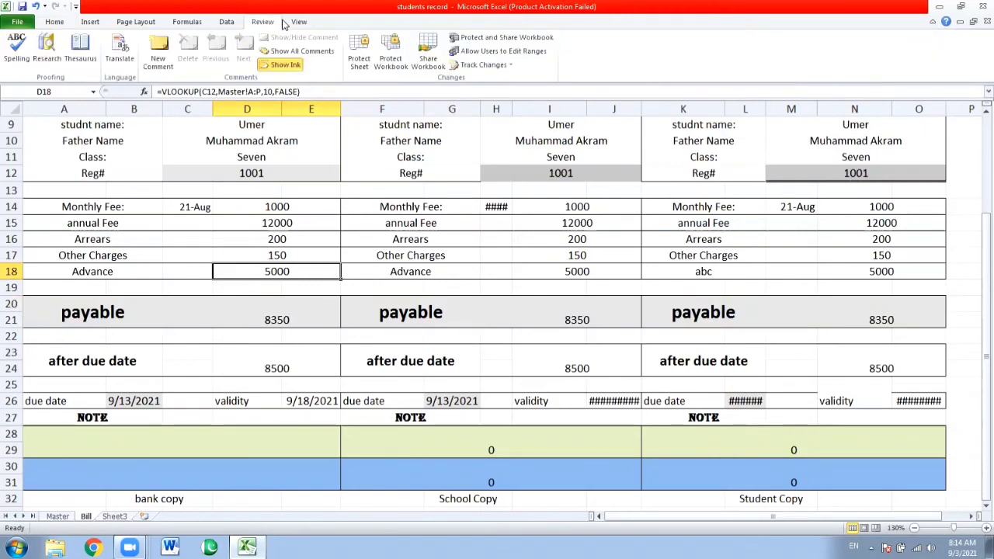
left_click(297, 22)
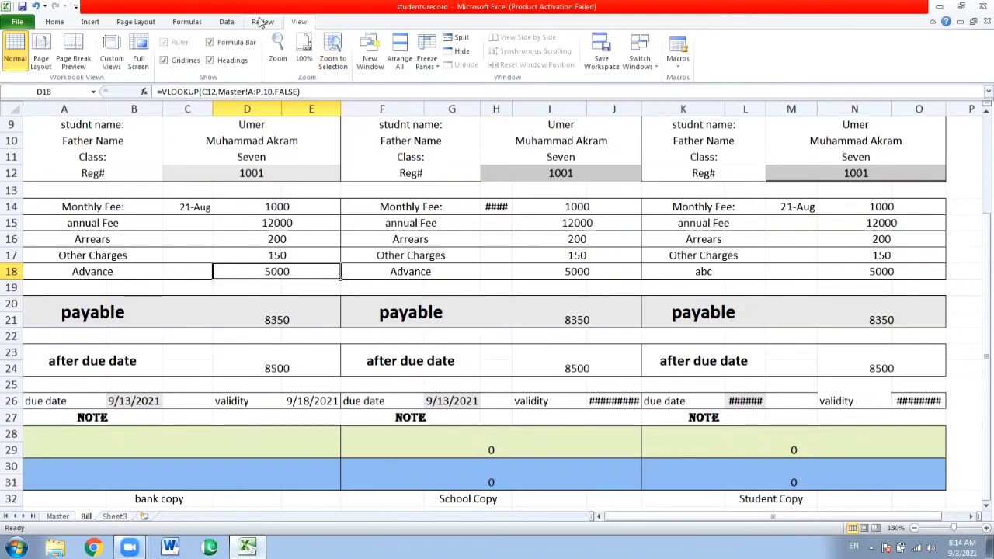
left_click(262, 22)
left_click(48, 21)
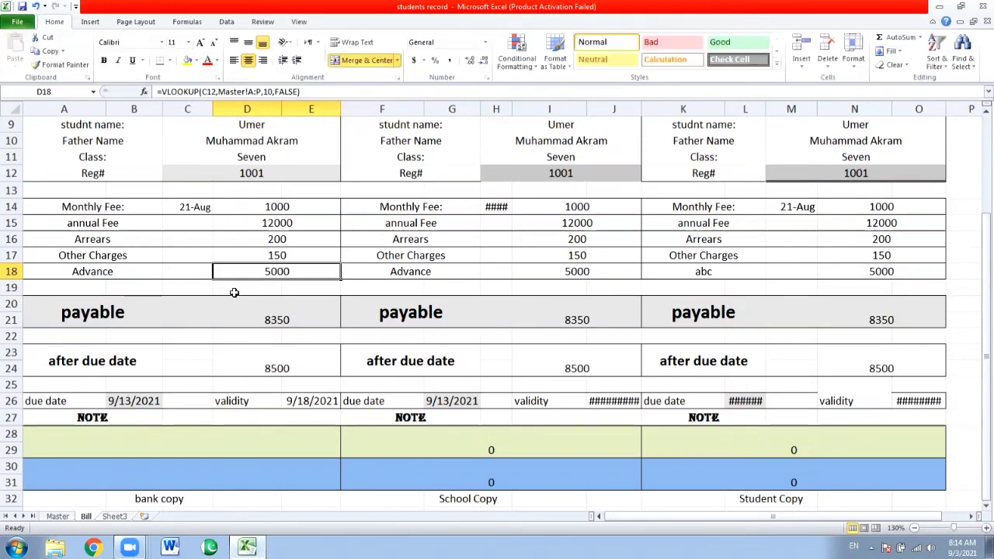
left_click(246, 475)
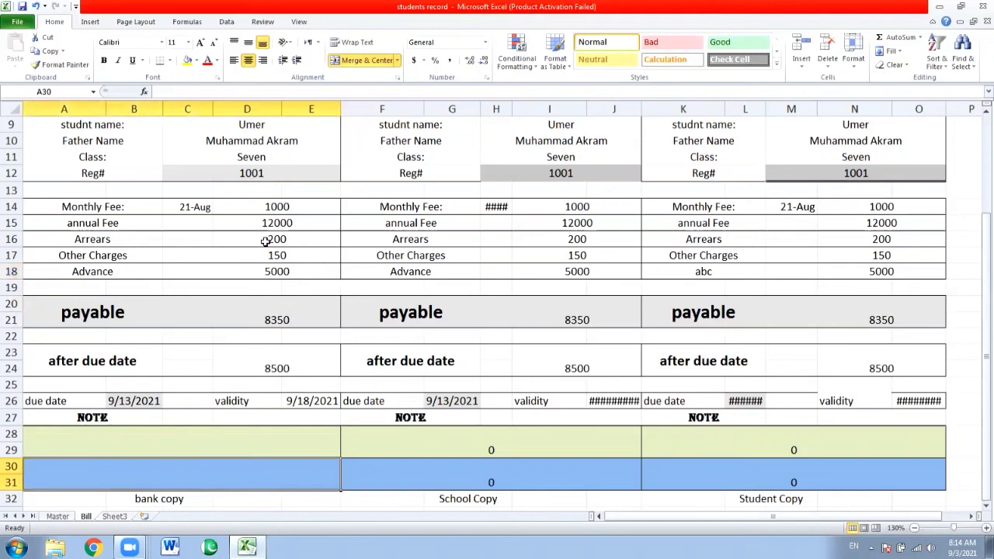
Add a conditional formatting rule to the Advance amount in D18 that applies Light Red Fill to values greater than 1
left_click(290, 273)
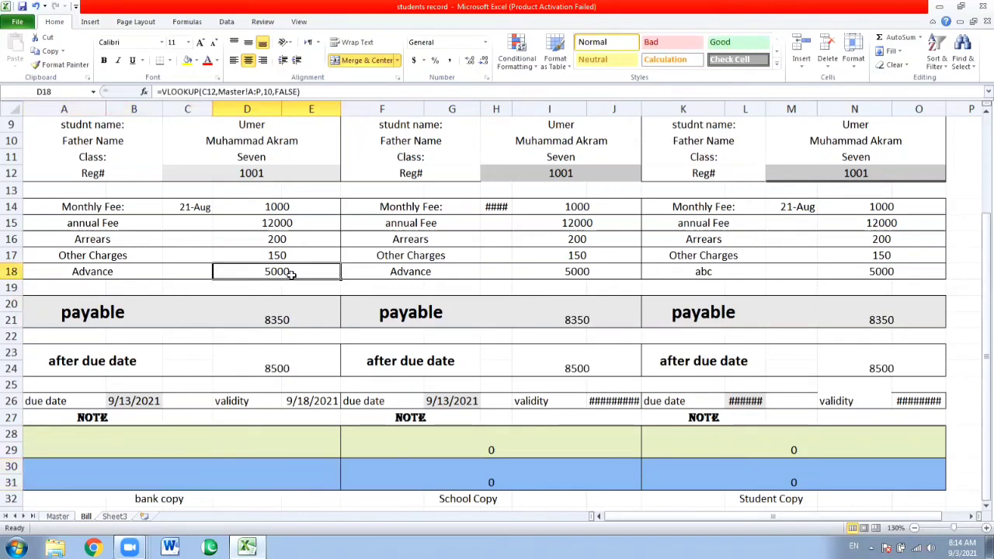
left_click(513, 62)
mouse_move(537, 99)
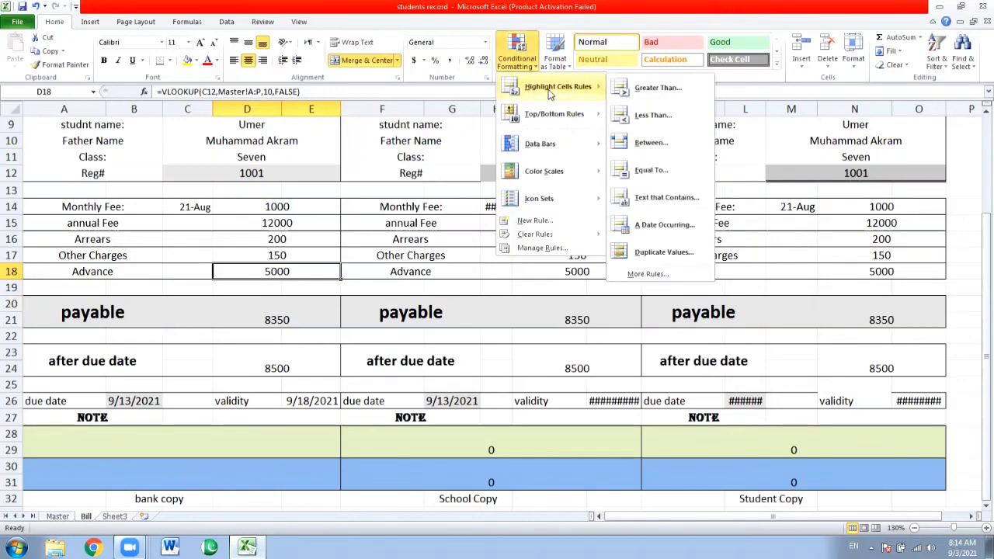
left_click(669, 92)
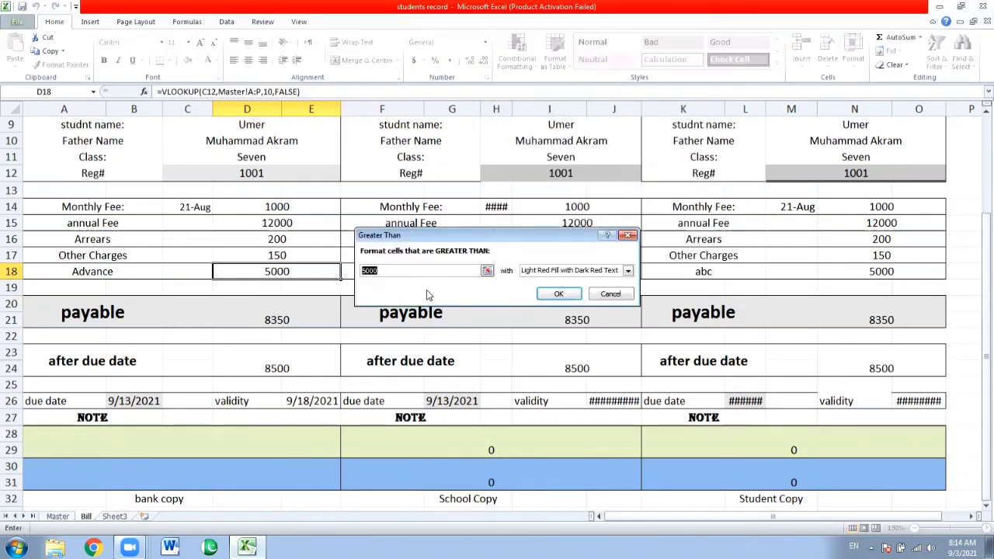
type("1")
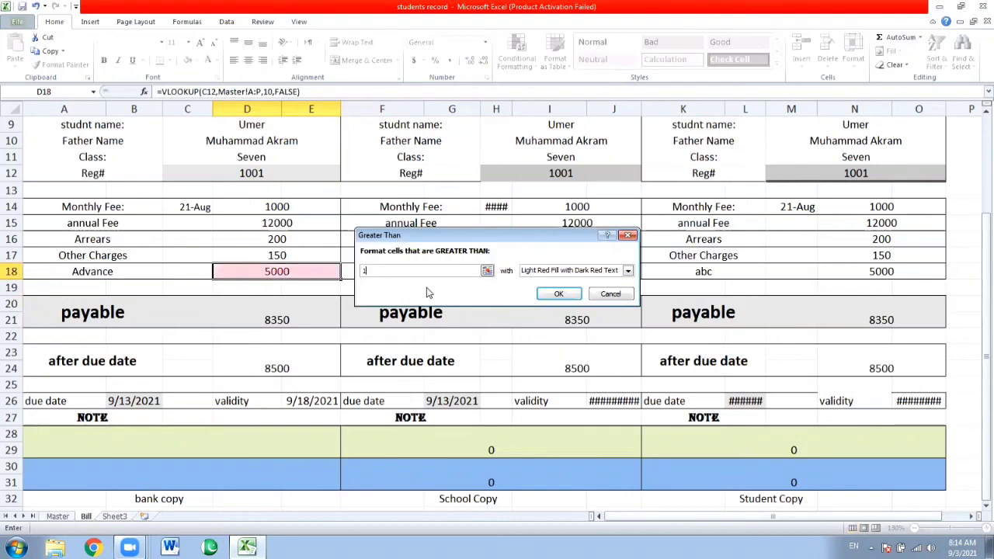
left_click(627, 271)
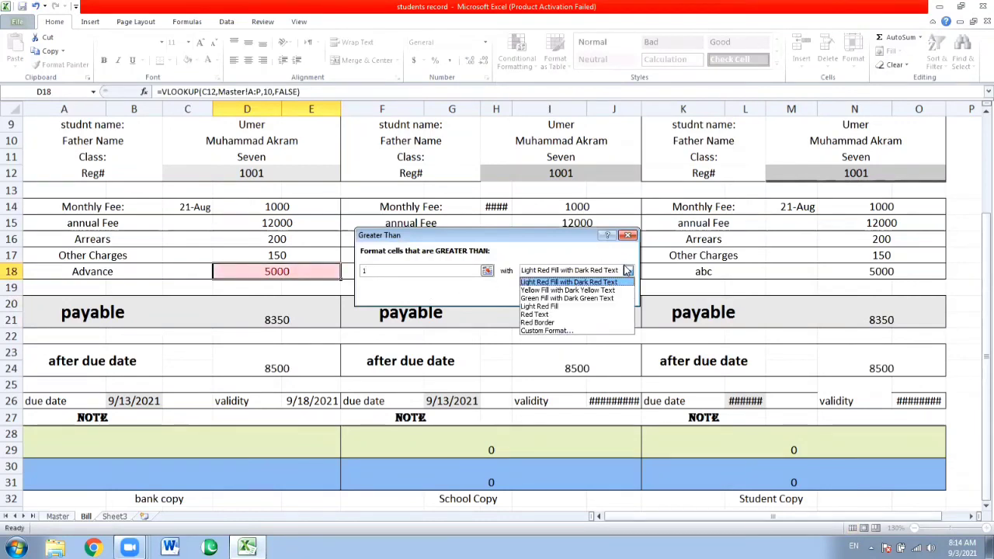
left_click(558, 307)
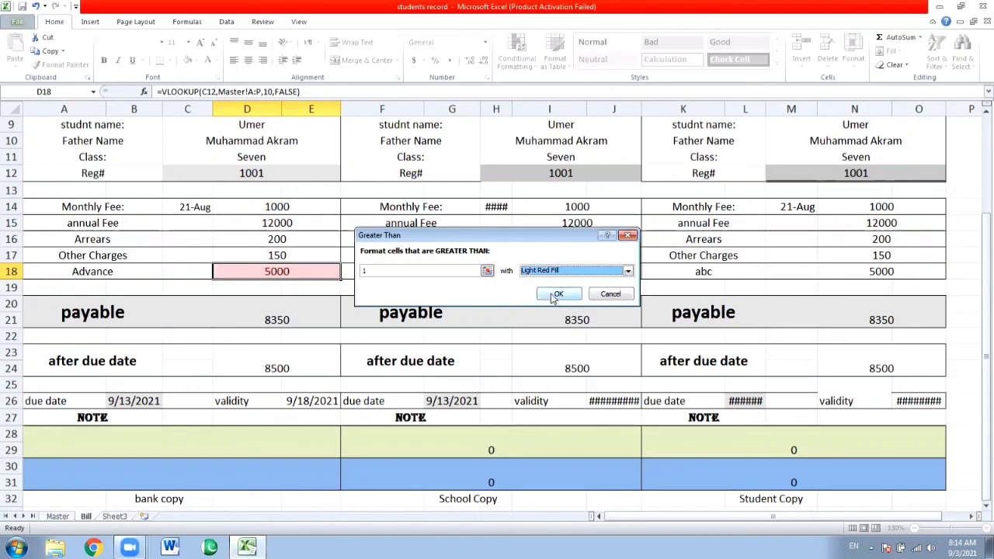
left_click(556, 297)
left_click(272, 255)
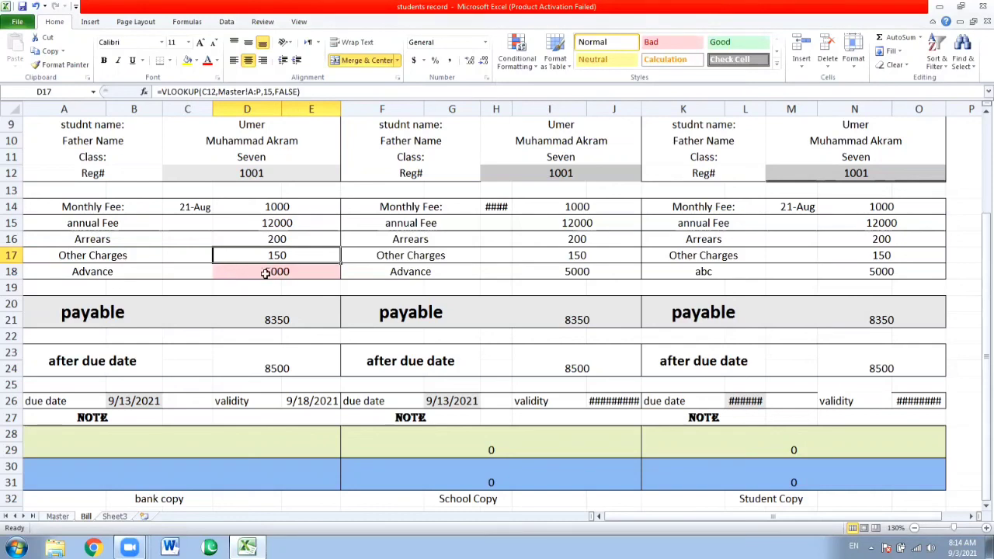
Change the registration number in C12 of the bank copy to 1002
left_click(259, 171)
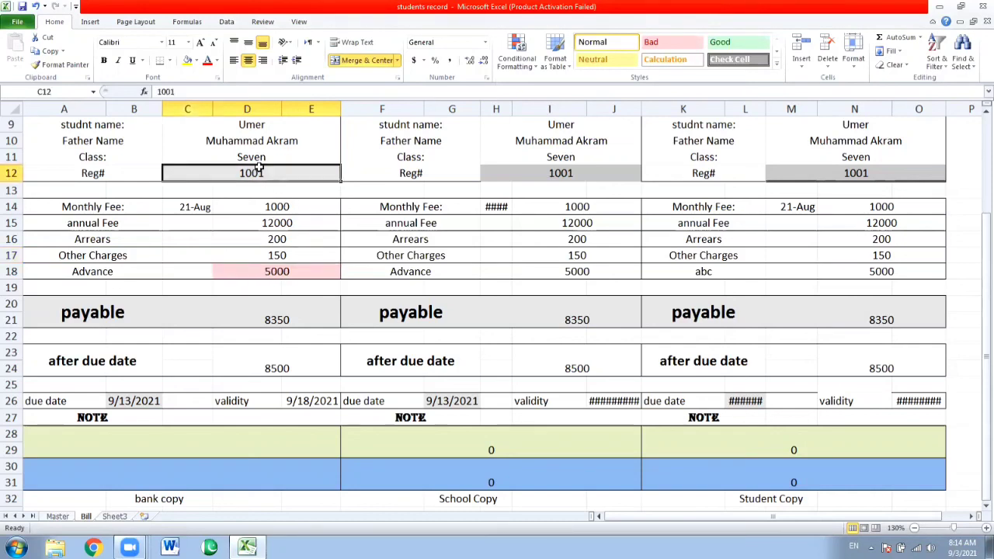
type("1002")
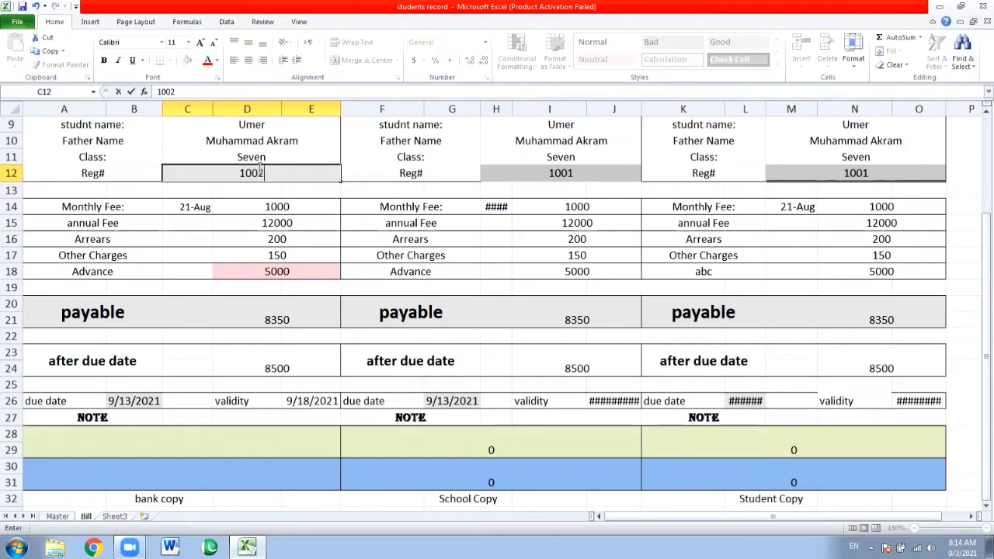
key("Return")
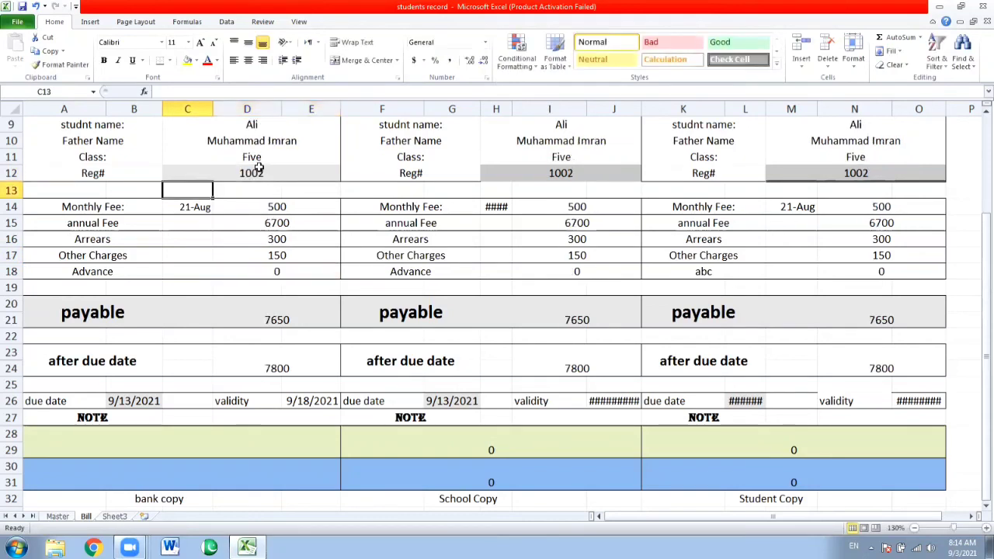
Examine the Advance lookup in D18, the payable formula in D20 and the other bill fields through the after due date amount in D23
left_click(285, 268)
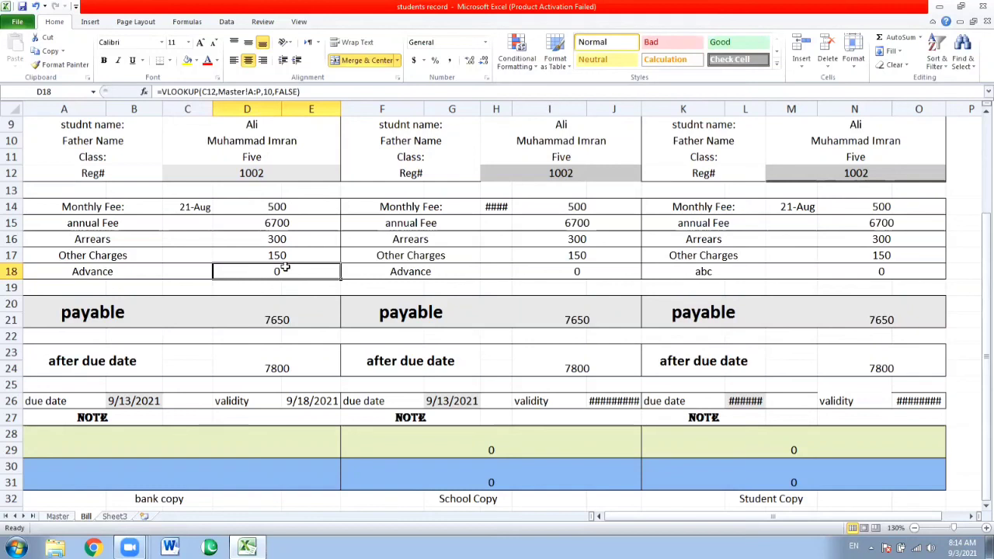
left_click(276, 320)
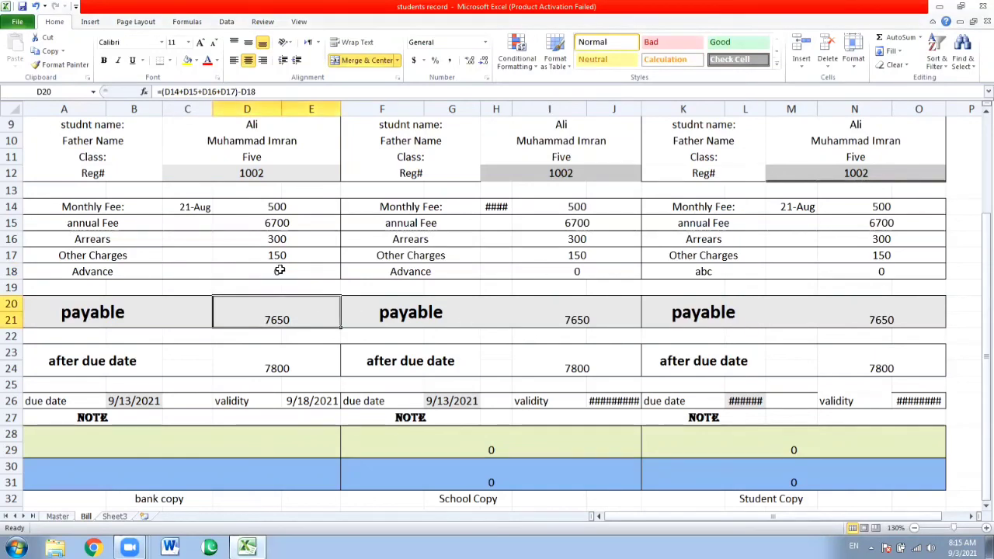
key("Up")
key("Up")
key("Up")
key("Up")
key("Up")
key("Up")
key("Up")
key("Up")
key("Up")
key("Up")
key("Up")
key("Up")
key("Up")
key("Up")
key("Up")
key("Up")
key("Up")
key("Up")
key("Up")
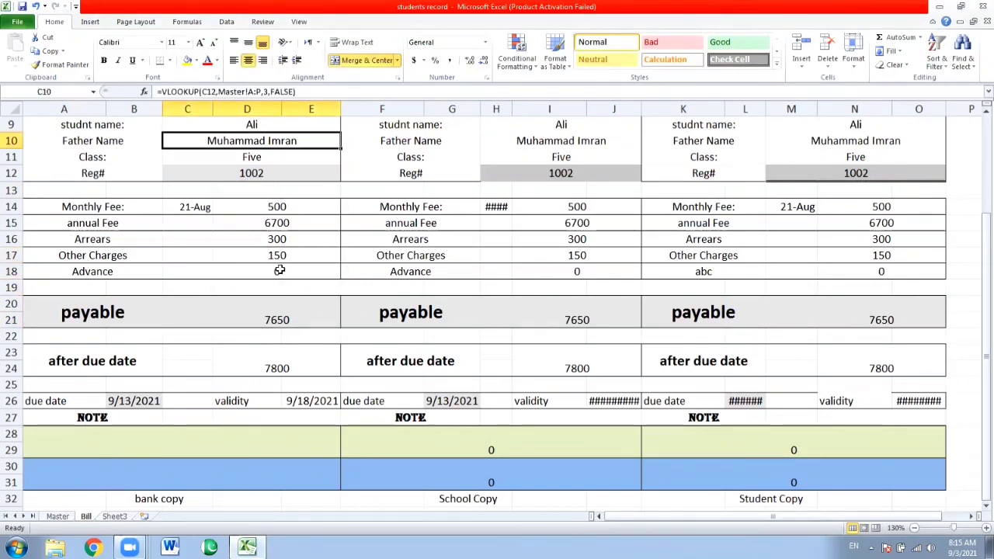
key("Down")
key("Down")
key("Down")
key("Down")
key("Down")
key("Down")
key("Down")
key("Down")
key("Down")
key("Down")
key("Down")
key("Down")
key("Down")
key("Down")
key("Down")
key("Down")
key("Down")
key("Down")
key("Down")
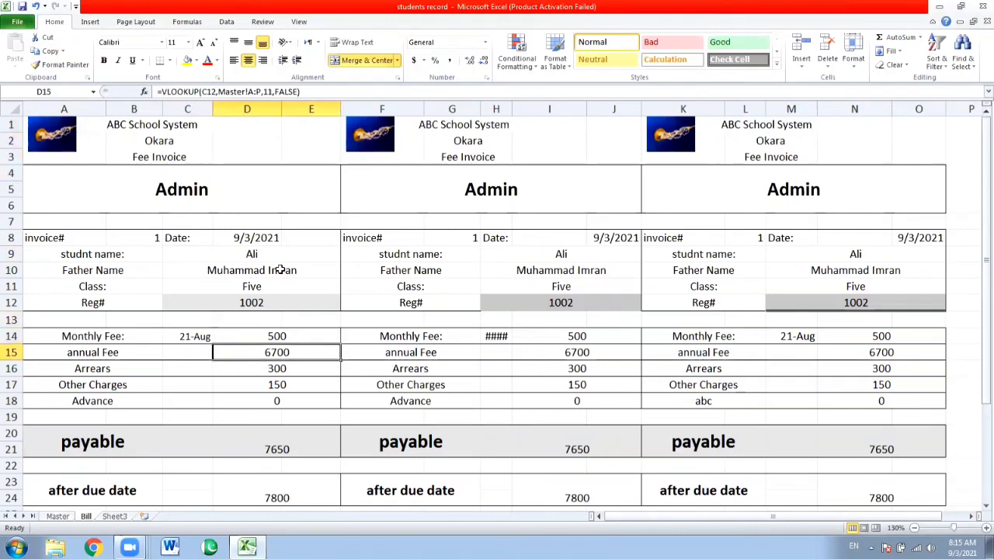
key("Down")
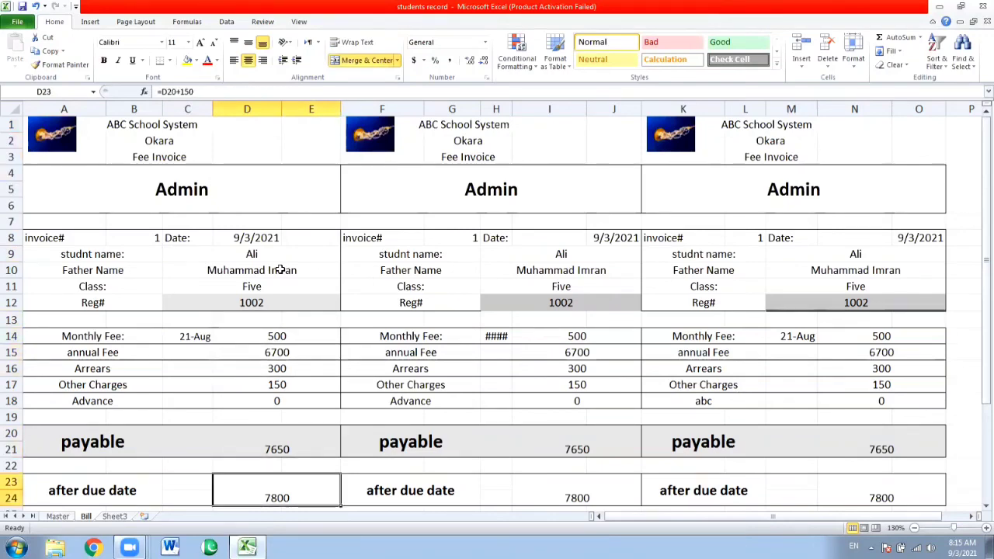